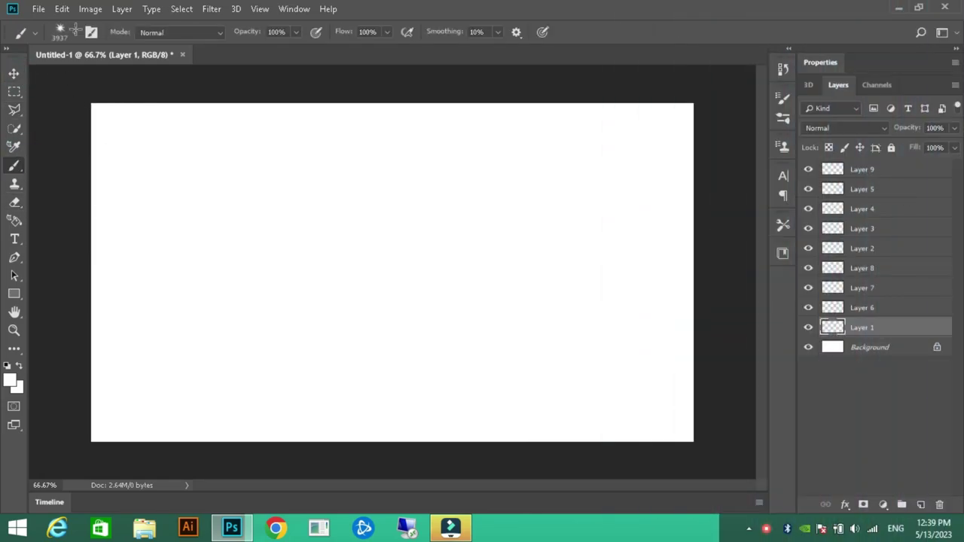
Select the hard round brush from the brush presets
left_click(75, 33)
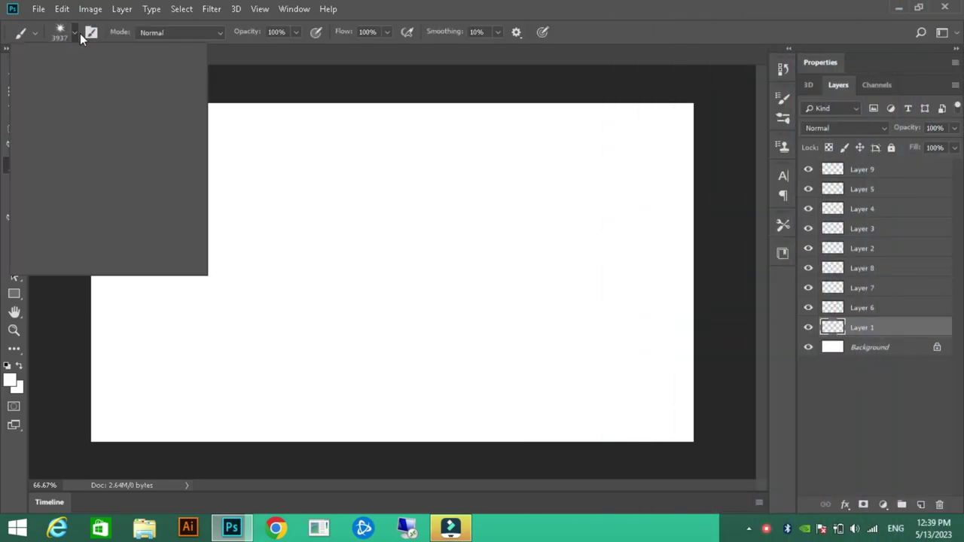
scroll(170, 222, "down", 3)
scroll(170, 165, "down", 3)
scroll(170, 166, "up", 2)
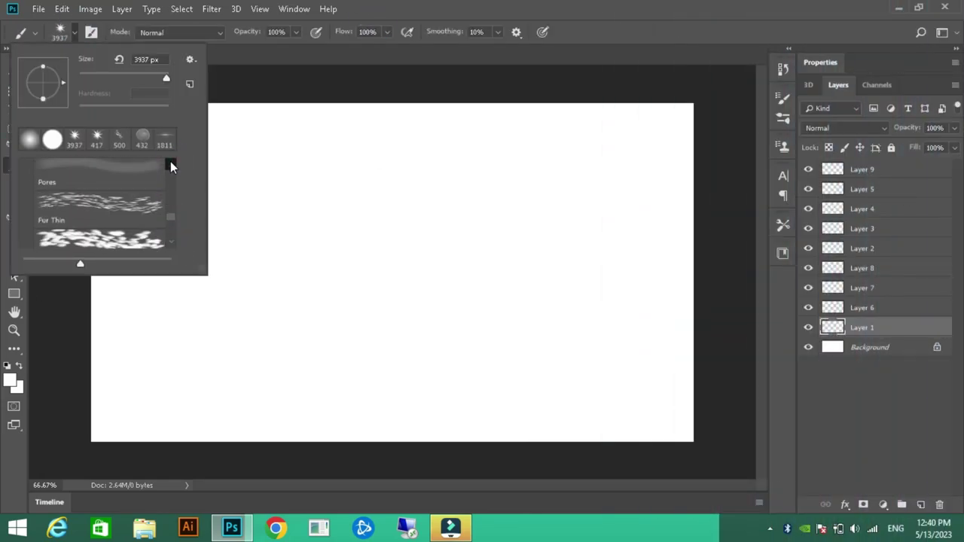
scroll(170, 166, "up", 2)
scroll(170, 166, "up", 2)
scroll(170, 166, "up", 2)
scroll(171, 166, "down", 3)
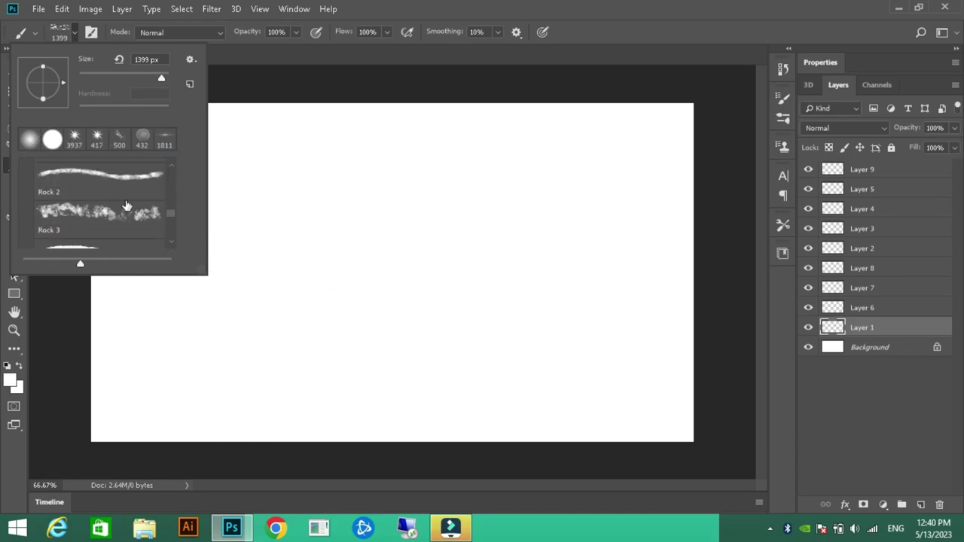
left_click(118, 222)
scroll(169, 164, "down", 2)
scroll(171, 159, "up", 3)
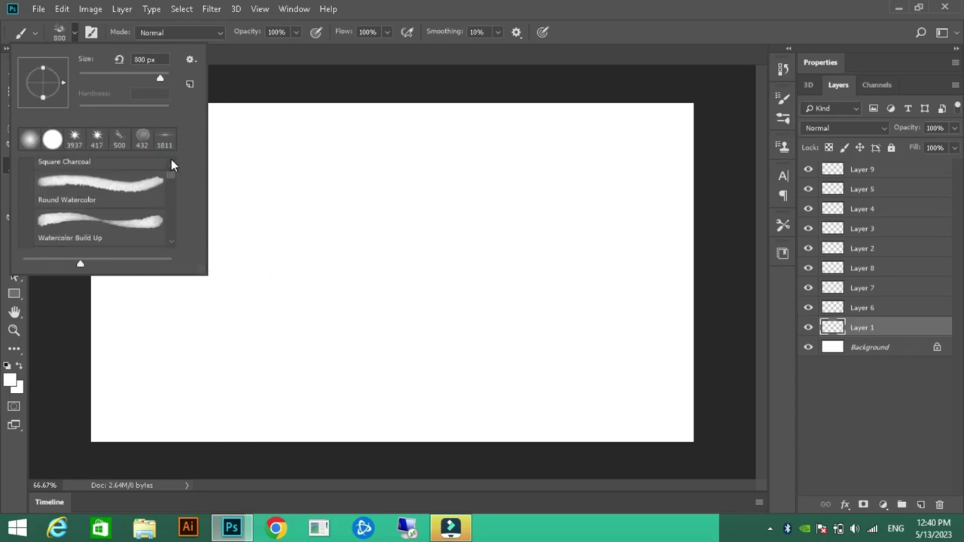
scroll(172, 159, "up", 5)
left_click(98, 229)
key("Return")
Outline the hill wedge with the Pen tool, load it as a selection, and paint it dark olive
key("p")
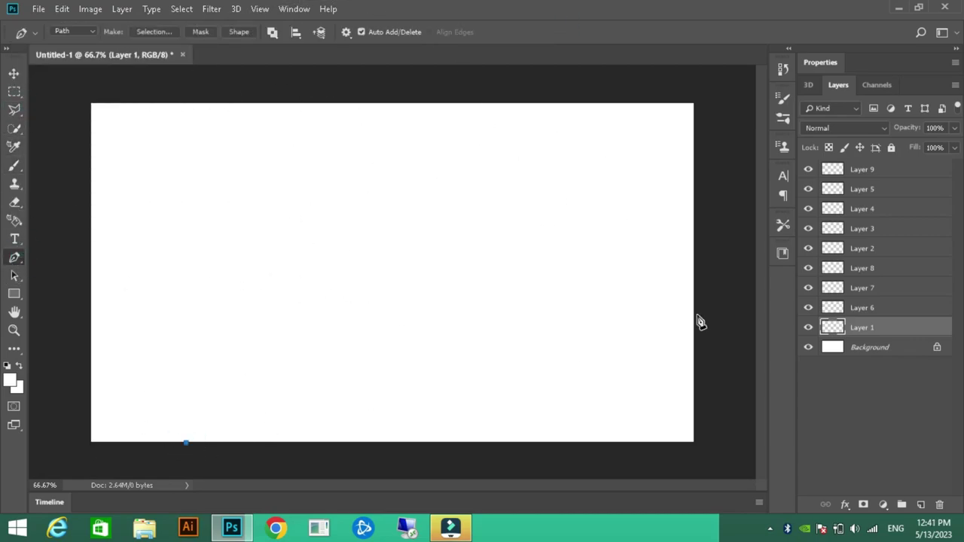
left_click(693, 309)
key("ctrl+Return")
key("b")
left_click(11, 381)
left_click(431, 400)
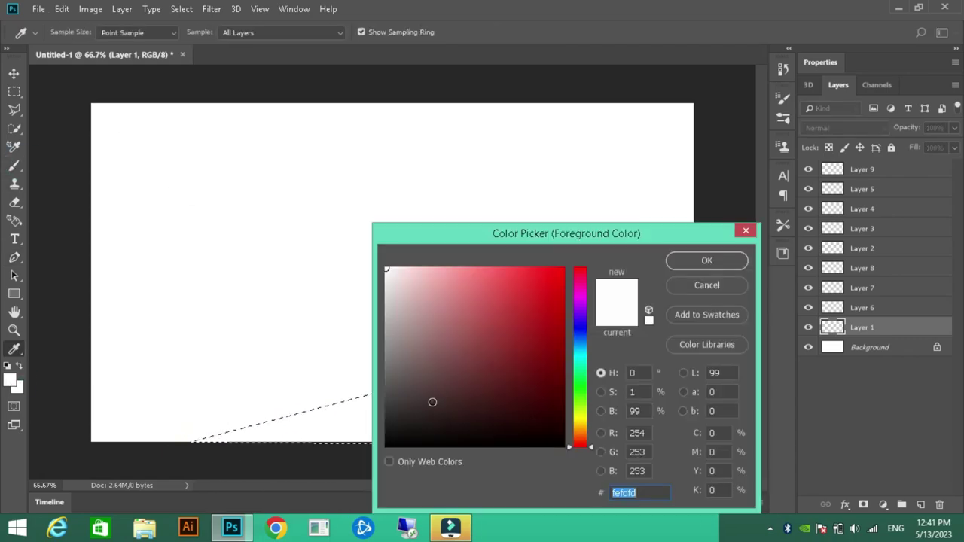
left_click(736, 260)
left_click_drag(201, 441, 714, 420)
Browse the brush presets for a textured brush
left_click(59, 32)
scroll(171, 245, "down", 3)
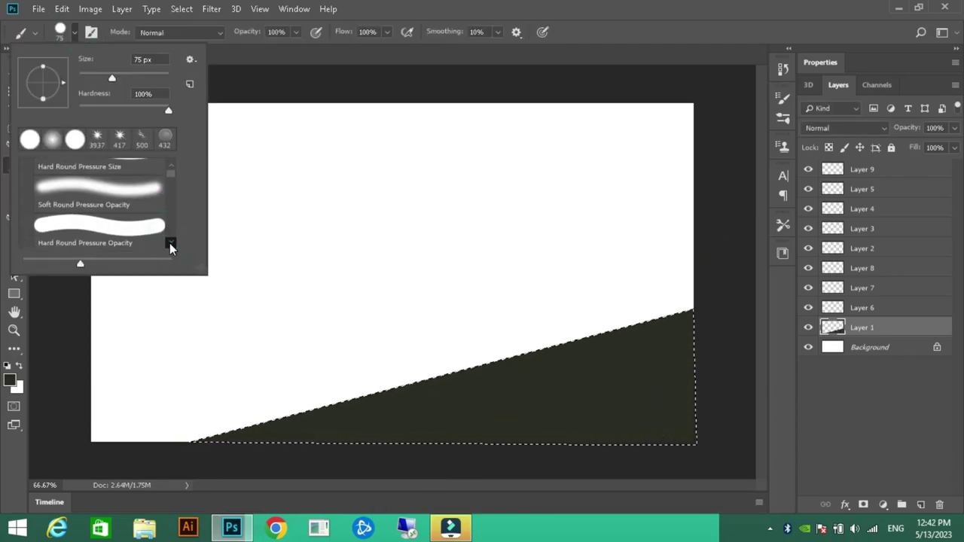
scroll(171, 244, "down", 3)
scroll(171, 247, "down", 3)
scroll(171, 245, "down", 5)
Switch to a textured foliage brush, keeping the dark olive foreground
left_click(98, 192)
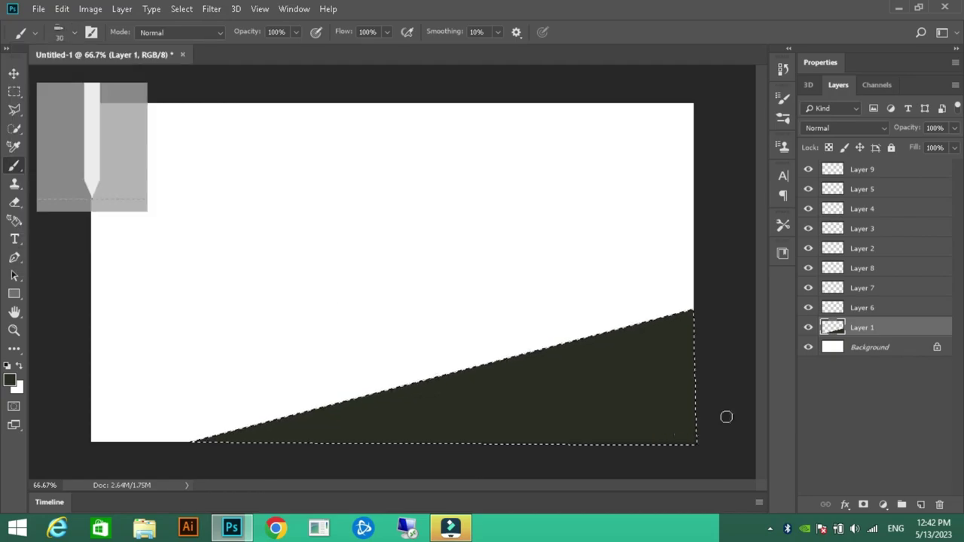
scroll(179, 195, "down", 2)
scroll(185, 204, "down", 3)
left_click(171, 164)
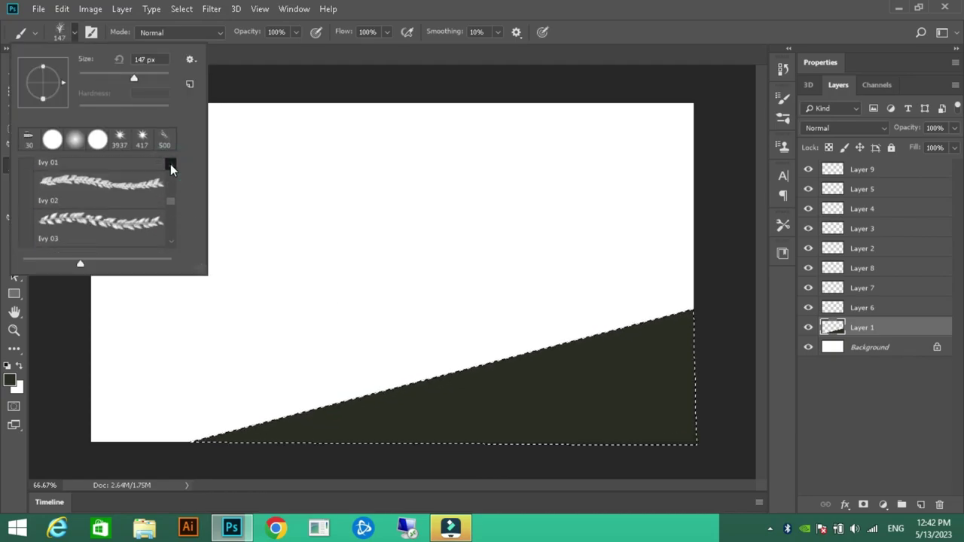
scroll(171, 244, "down", 3)
scroll(171, 233, "down", 3)
scroll(171, 241, "down", 3)
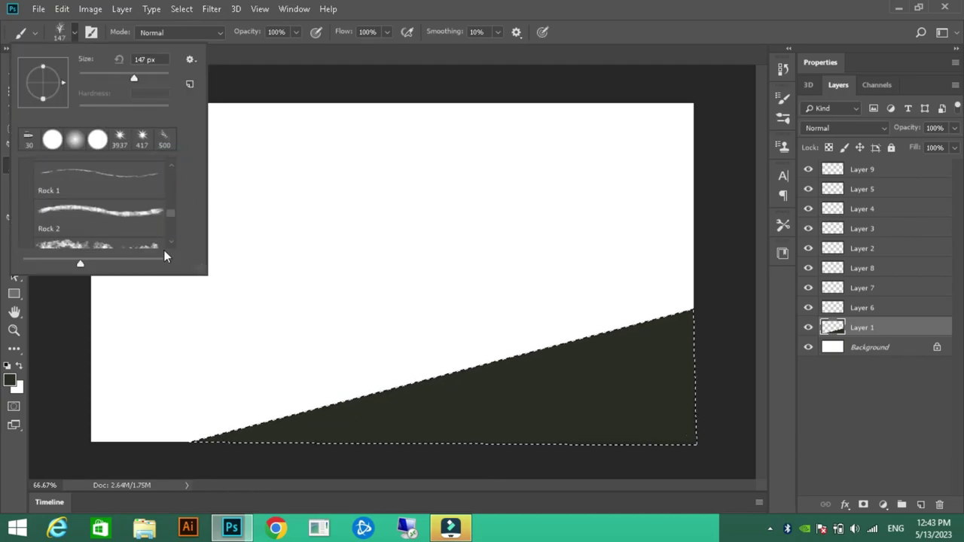
scroll(171, 241, "down", 3)
left_click(10, 380)
key("Return")
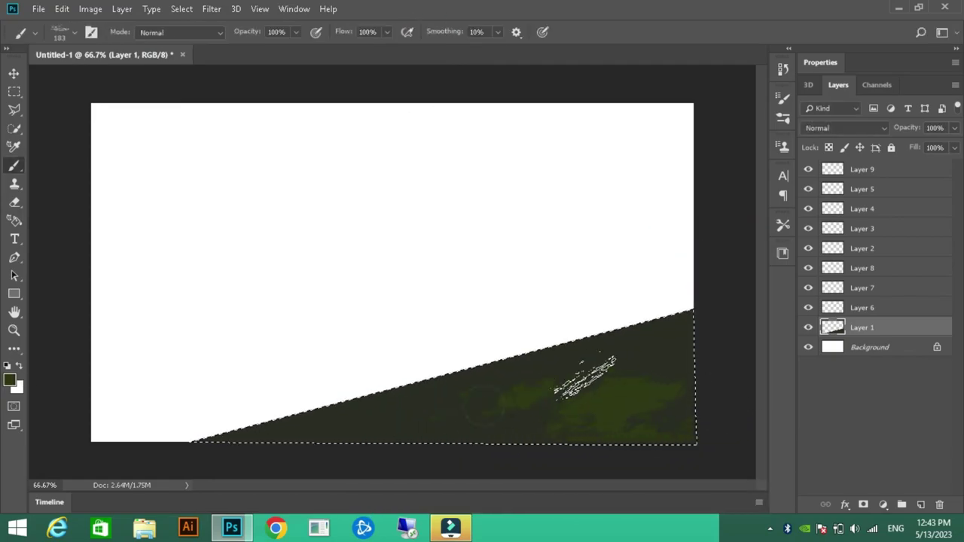
Paint green grass strokes on the right side of the hill
left_click(9, 379)
left_click(517, 389)
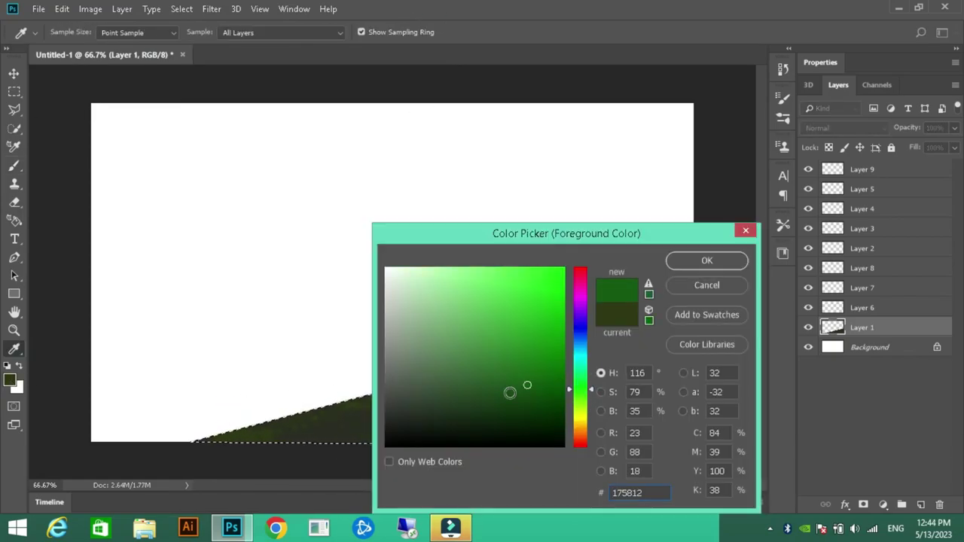
key("Return")
mouse_move(656, 376)
left_mouse_down()
mouse_move(490, 407)
mouse_move(664, 316)
left_mouse_up()
Paint bright green strokes along the hill with a larger textured brush
left_click(75, 32)
double_click(91, 248)
left_click(74, 32)
left_click(168, 241)
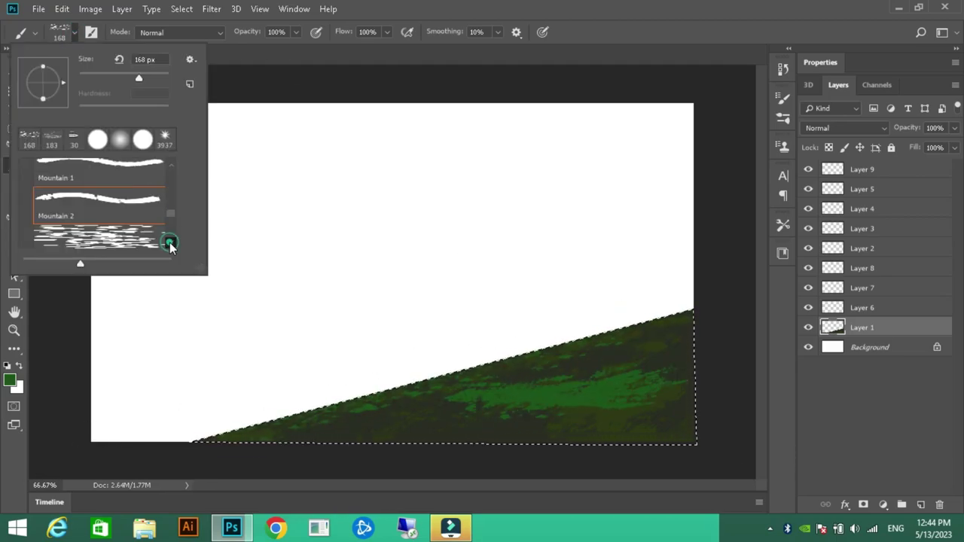
left_click(692, 261)
left_click_drag(656, 358, 312, 409)
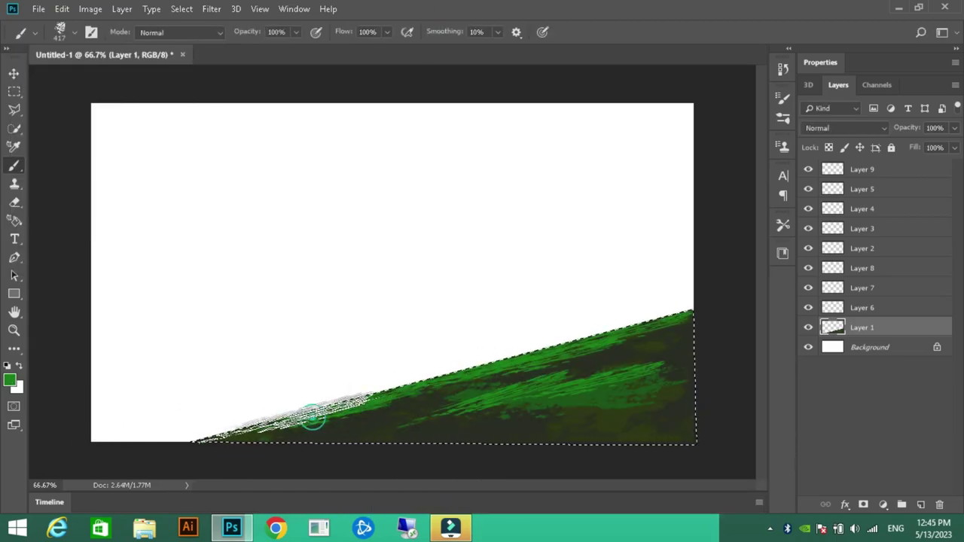
Shrink the brush to 322 px, choose a brighter green, and switch to the Ground 2 brush
left_click(74, 32)
left_click_drag(70, 74, 57, 74)
key("Return")
left_click(10, 380)
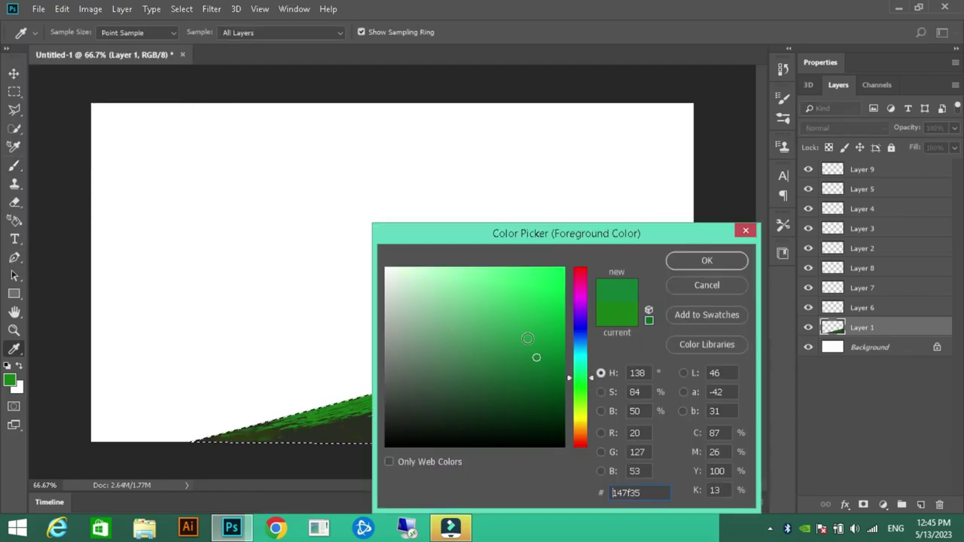
left_click(706, 261)
left_click(74, 33)
left_click(96, 213)
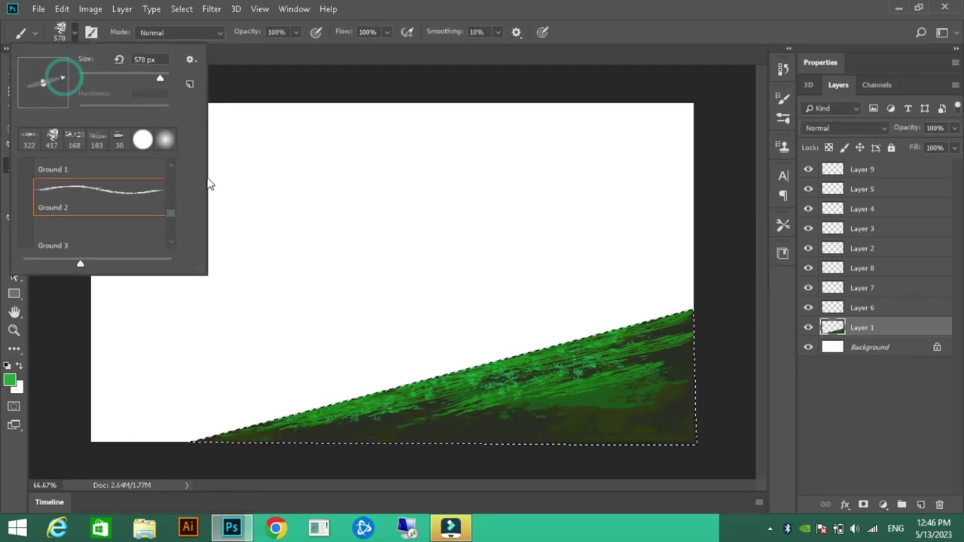
key("Return")
Set a brown foreground and paint an earthy patch across the lower hill
left_click(10, 380)
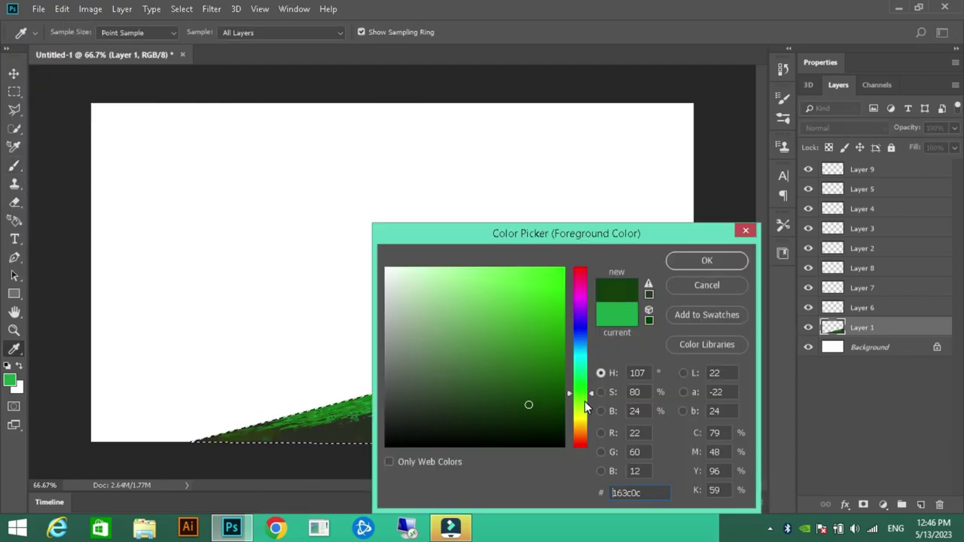
left_click(708, 261)
left_click(10, 381)
left_click(709, 260)
left_click(9, 380)
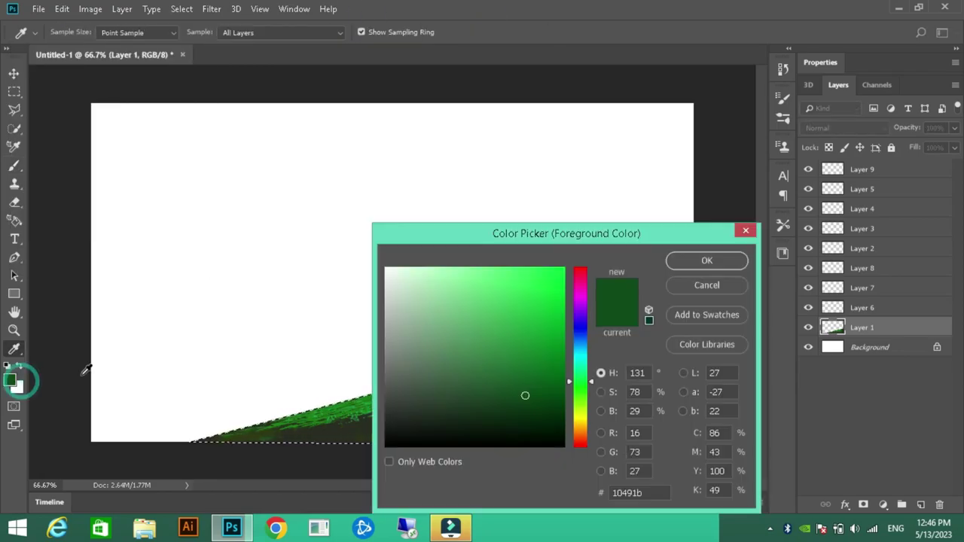
left_click(514, 359)
left_click(706, 261)
left_click_drag(490, 391, 162, 425)
Change the foreground to a lighter tan for the patch
left_click(74, 33)
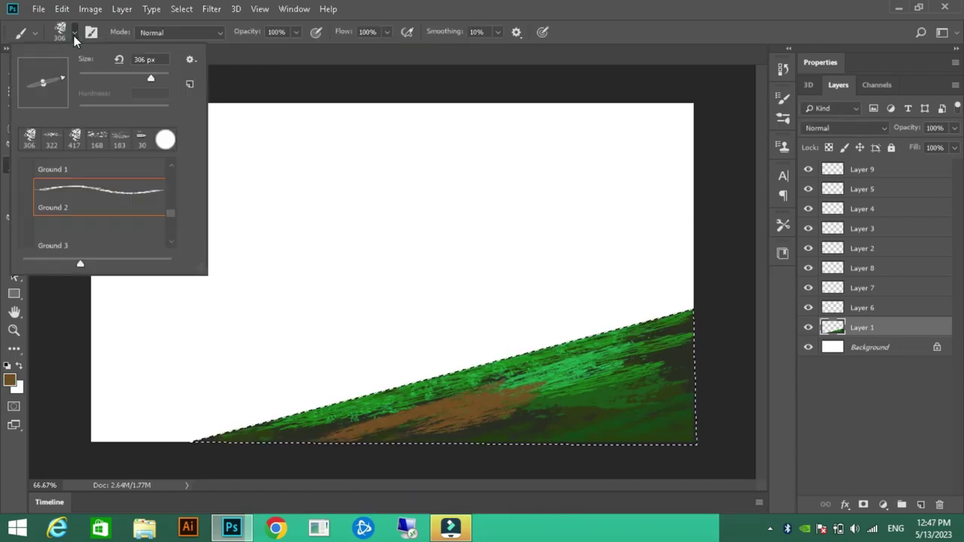
left_click(10, 381)
key("Return")
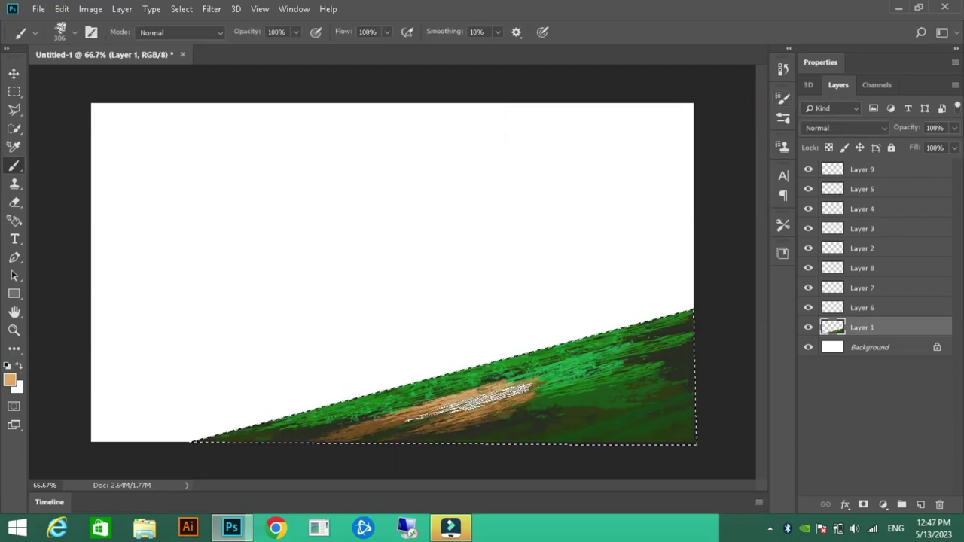
Paint a grass tuft with the Grass 1 brush using green sampled from the hill
left_click(73, 30)
scroll(171, 241, "down", 5)
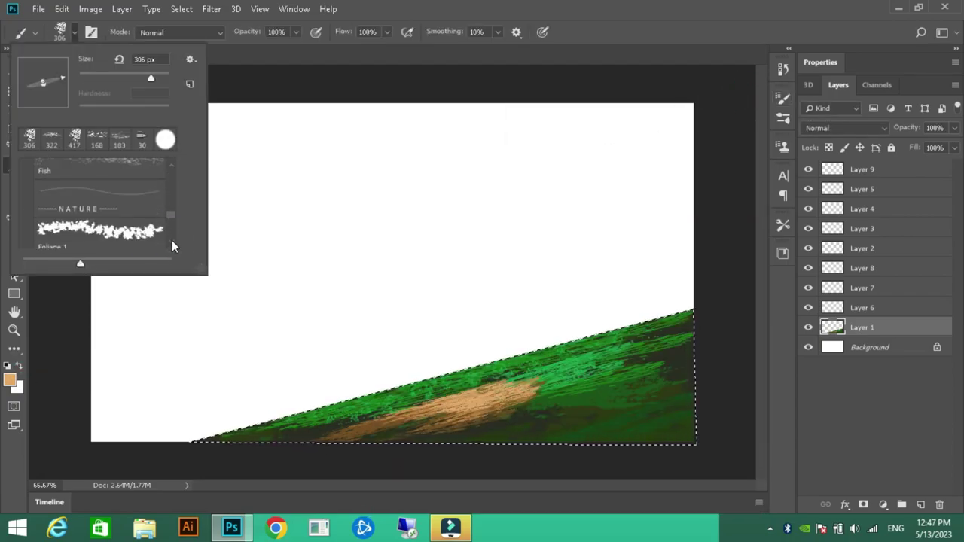
left_click(119, 215)
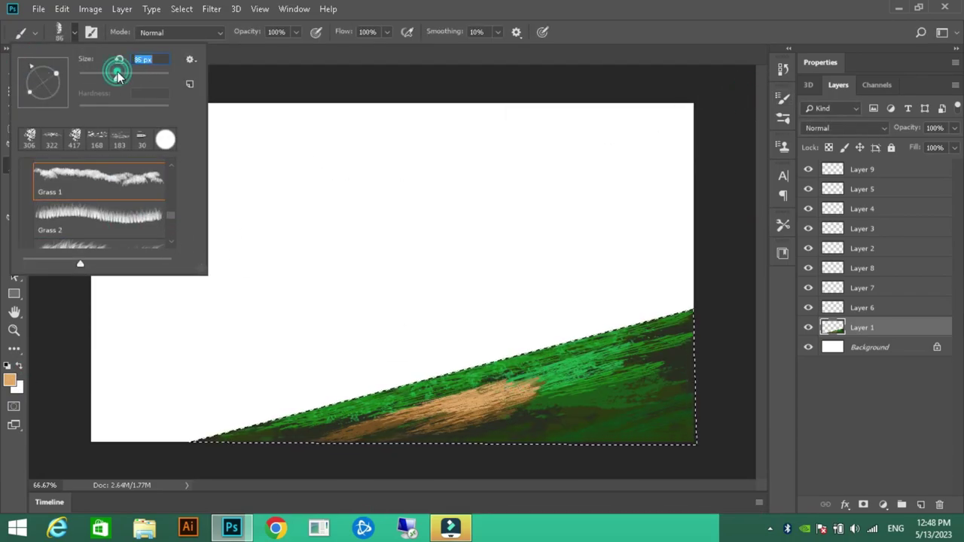
left_click(10, 381)
left_click(550, 363)
key("Return")
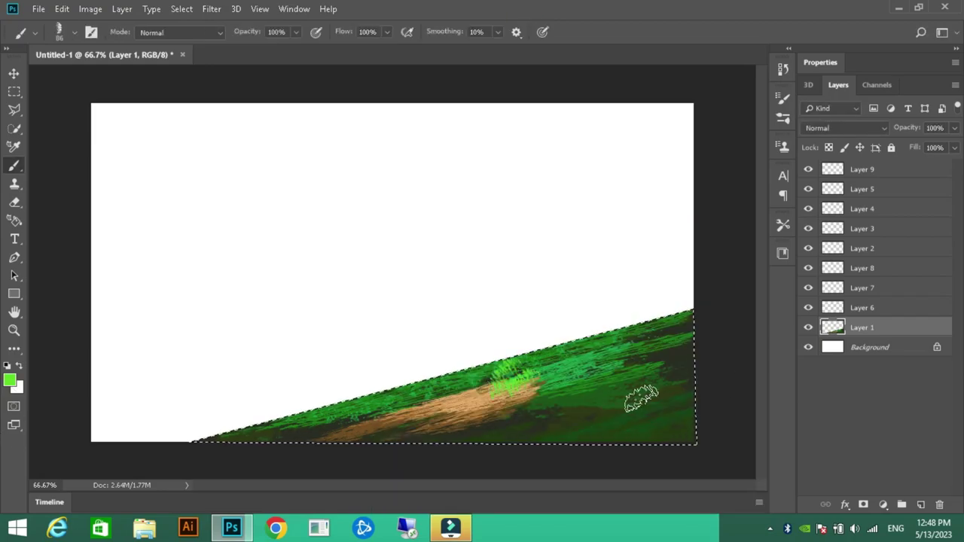
left_click_drag(536, 380, 567, 369)
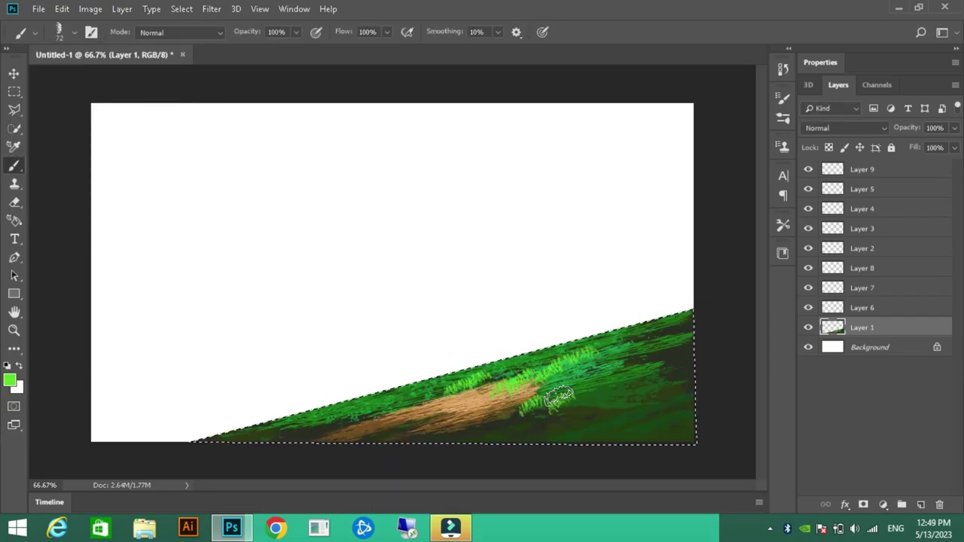
Set up the Grass 3 brush, sizing it to 80 px and then 42 px
left_click(74, 32)
left_click(98, 222)
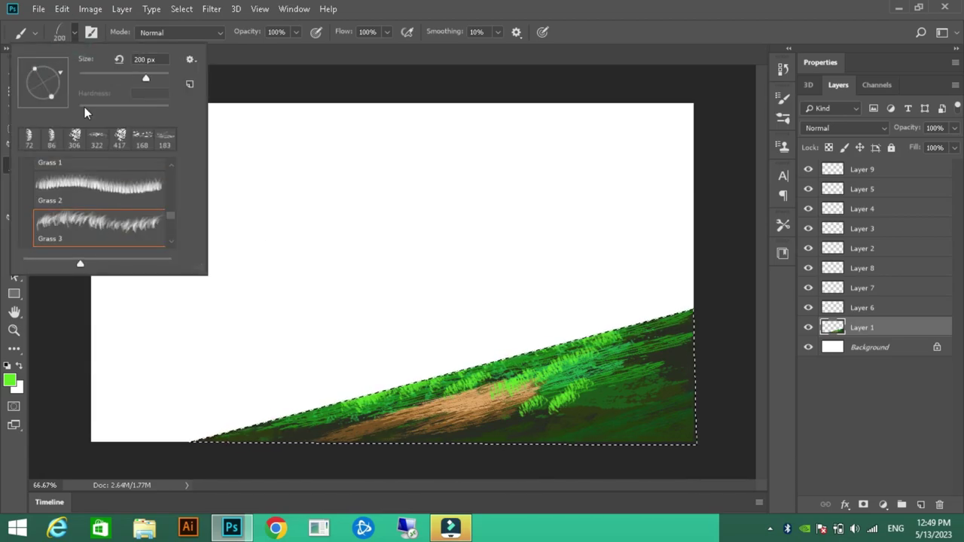
type("80")
key("Return")
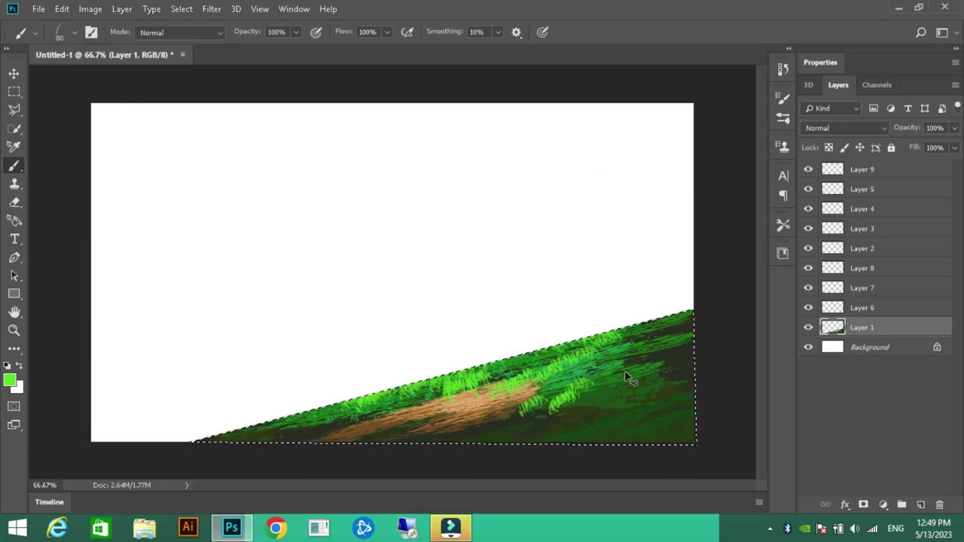
left_click(74, 32)
type("42")
key("Return")
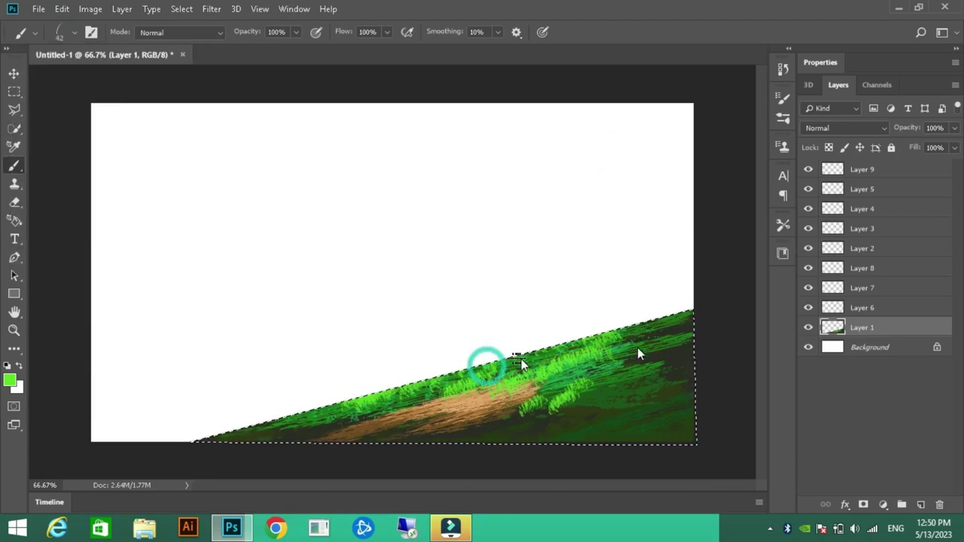
left_click(74, 32)
scroll(170, 239, "down", 2)
Haze over the hill with a soft light-green Forest Fog stroke at lowered opacity
left_click(140, 196)
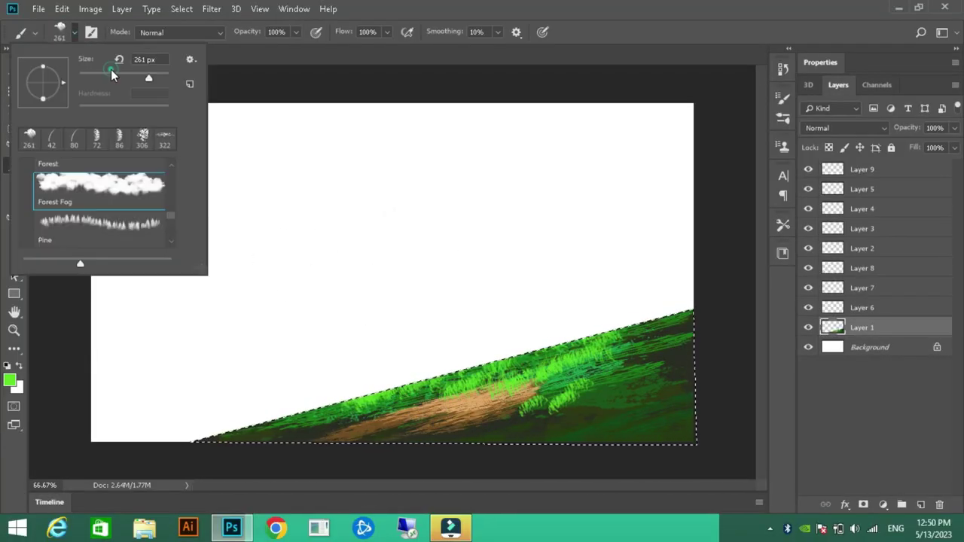
left_click(295, 32)
left_click(10, 380)
left_click(710, 261)
mouse_move(648, 348)
left_mouse_down()
mouse_move(550, 380)
mouse_move(253, 426)
left_mouse_up()
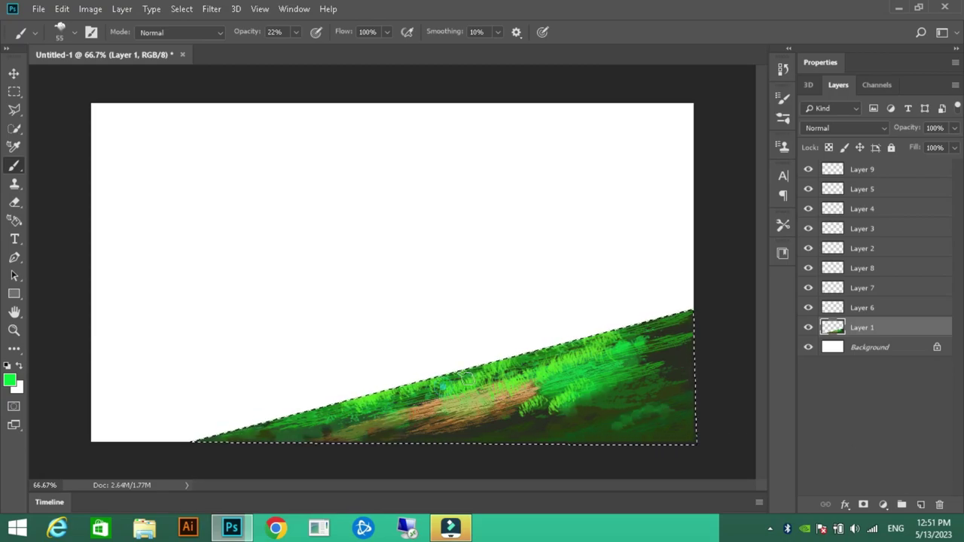
Choose a rock-texture brush and set a dark foreground colour for the rock
left_click(74, 32)
scroll(168, 227, "down", 3)
scroll(170, 242, "down", 3)
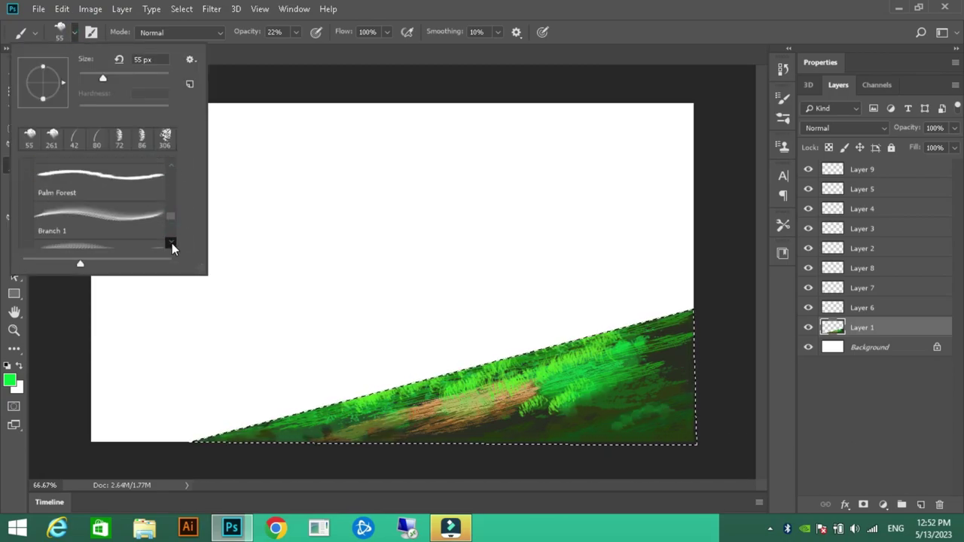
scroll(170, 226, "down", 2)
scroll(171, 164, "down", 3)
scroll(171, 164, "down", 3)
scroll(171, 164, "down", 2)
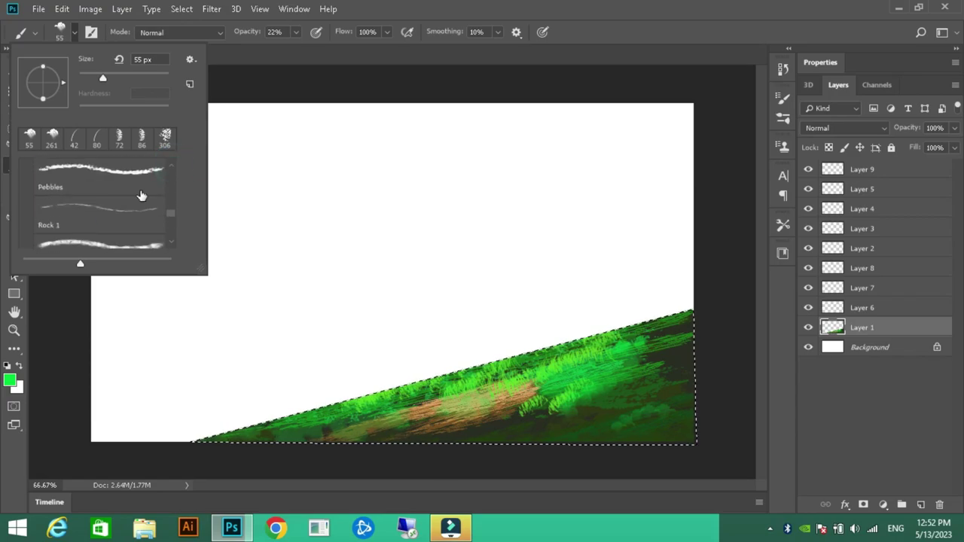
left_click(136, 202)
key("Return")
left_click(10, 380)
type("04bdd8")
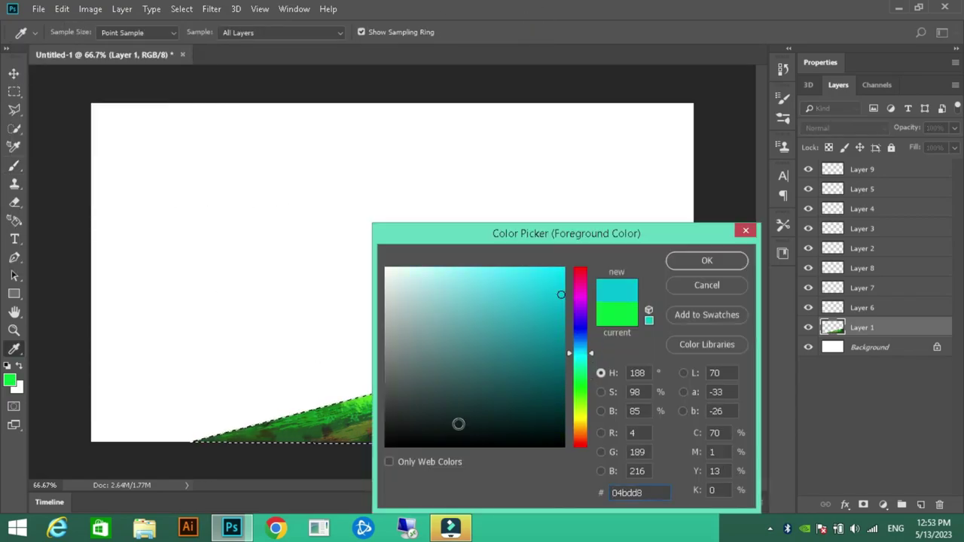
left_click(717, 260)
Set full brush opacity and trace a Pen path around the blot's rock outline
key("0")
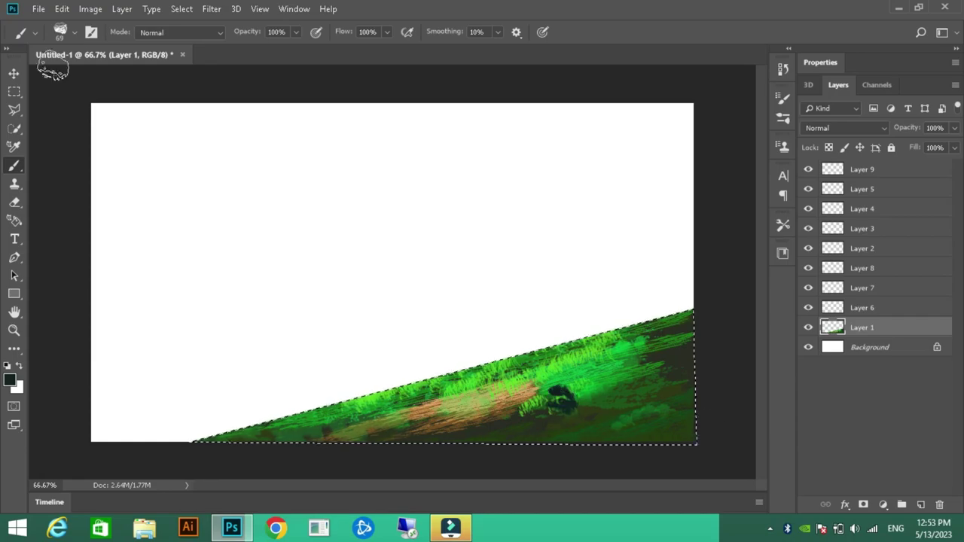
left_click(14, 128)
right_click(13, 128)
key("p")
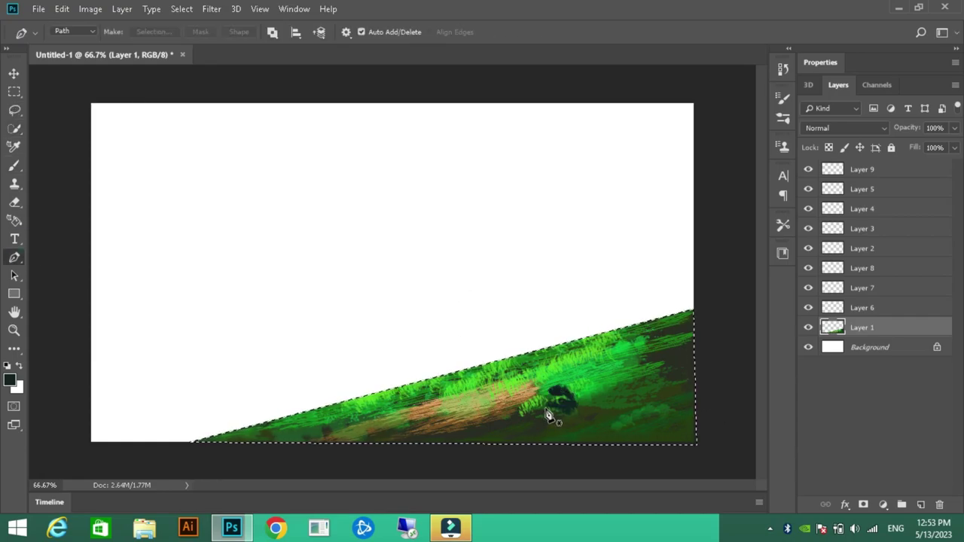
left_click_drag(557, 391, 583, 383)
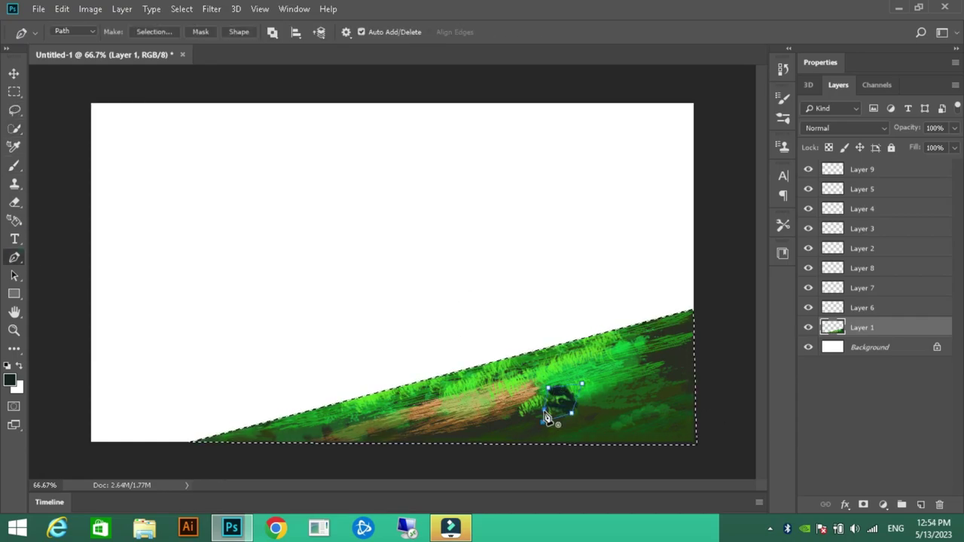
Pick a teal colour for the rock face and turn the rock path into a selection
key("b")
left_click(34, 32)
left_click(10, 380)
key("Return")
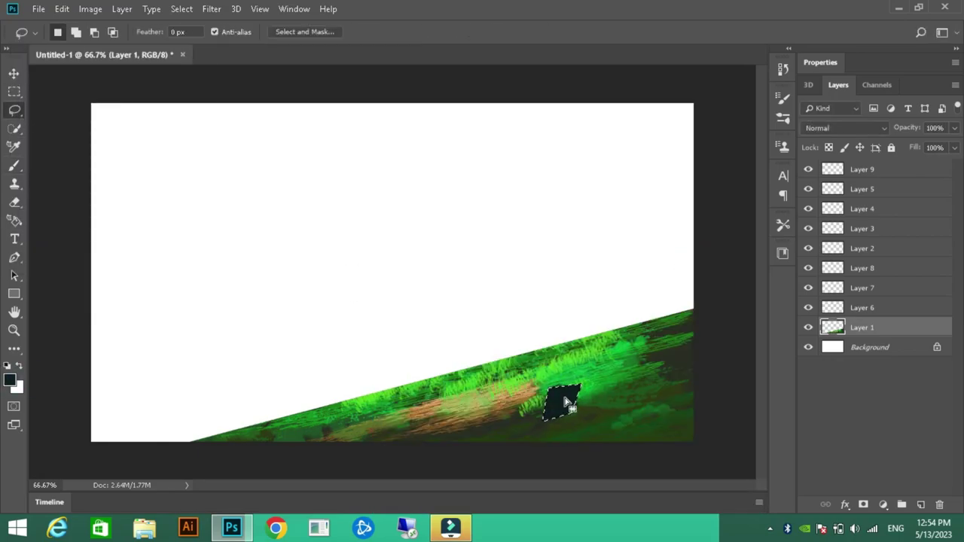
key("p")
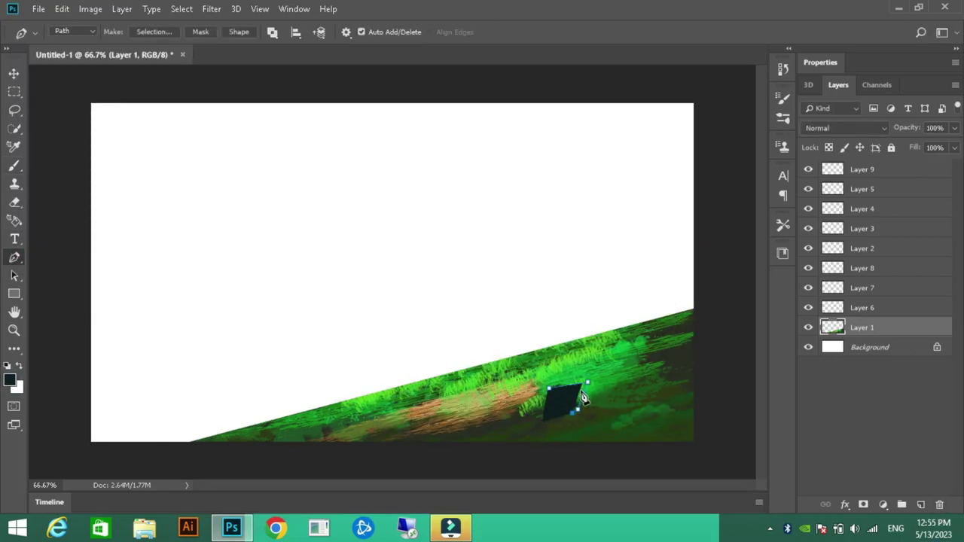
left_click(9, 380)
key("Return")
key("ctrl+Return")
Try a green colour and sample the grass's dark green, then cancel the colour change
key("l")
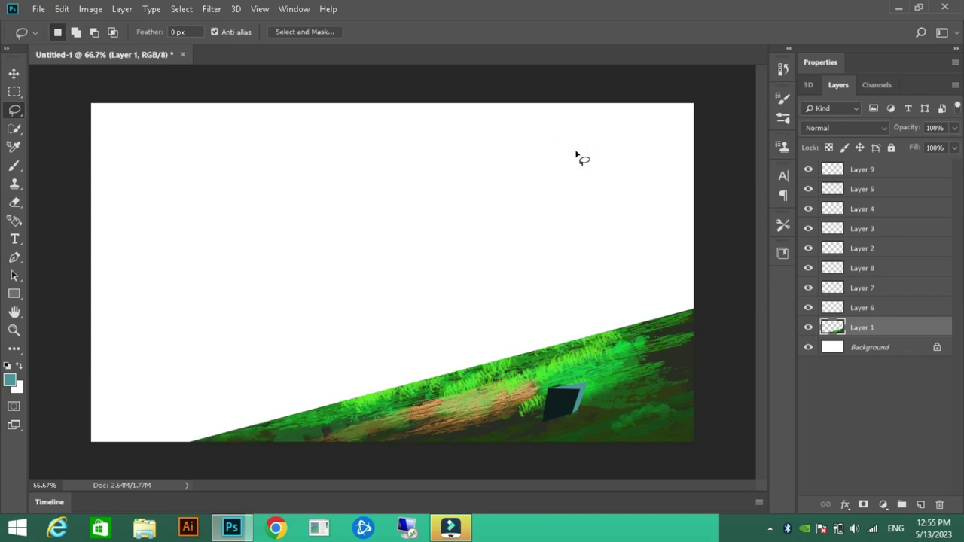
key("b")
left_click(34, 32)
left_click(10, 380)
key("Return")
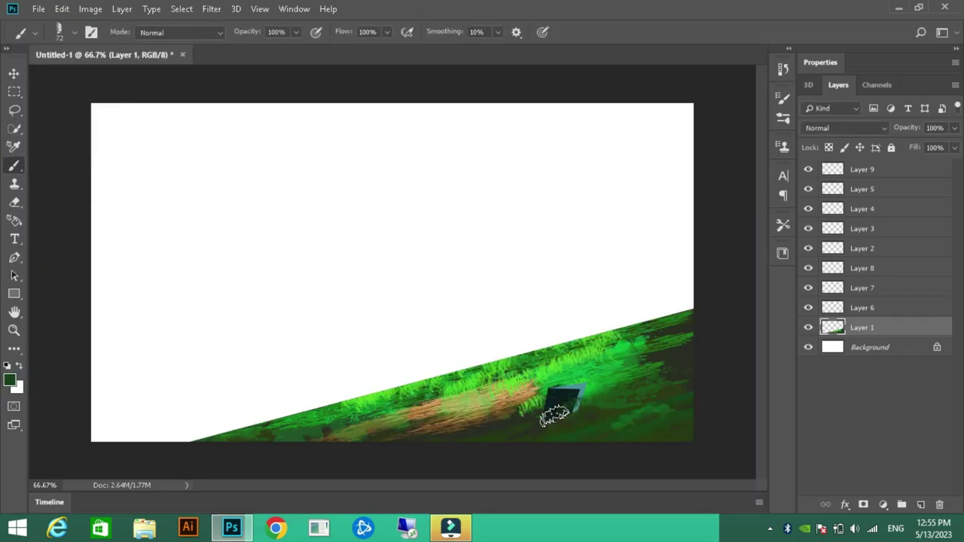
key("v")
key("b")
key("i")
left_click(10, 381)
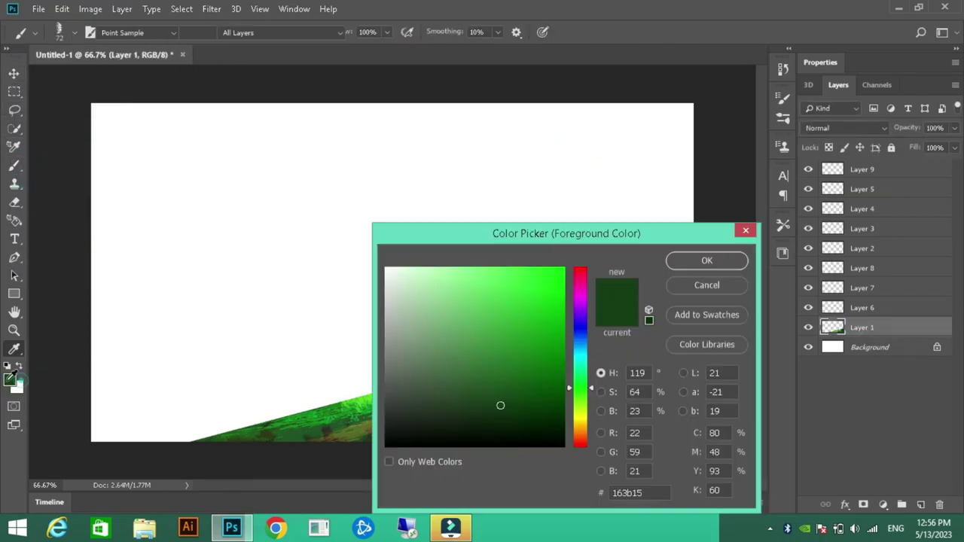
key("Escape")
key("b")
Begin outlining a second angular rock on the left slope
key("e")
left_click(34, 32)
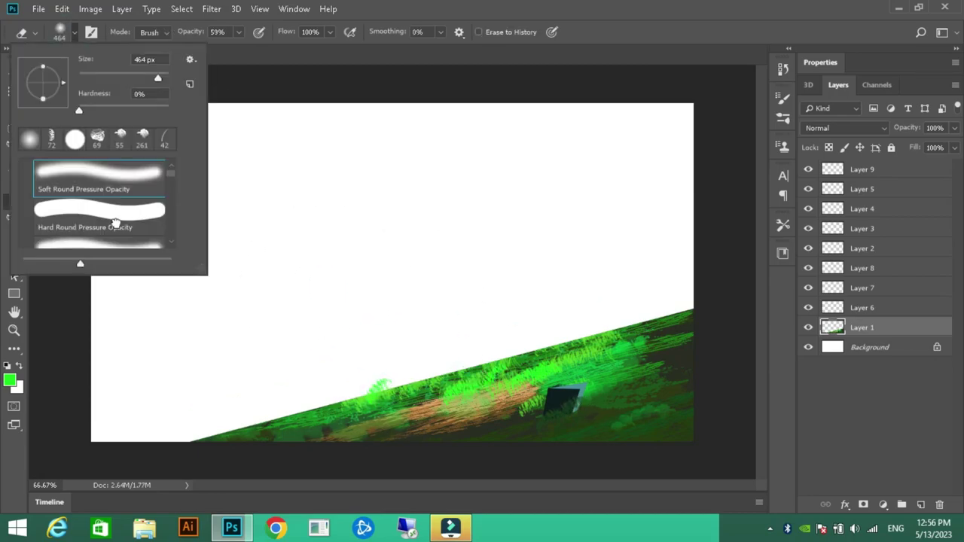
key("Escape")
key("v")
left_click(15, 257)
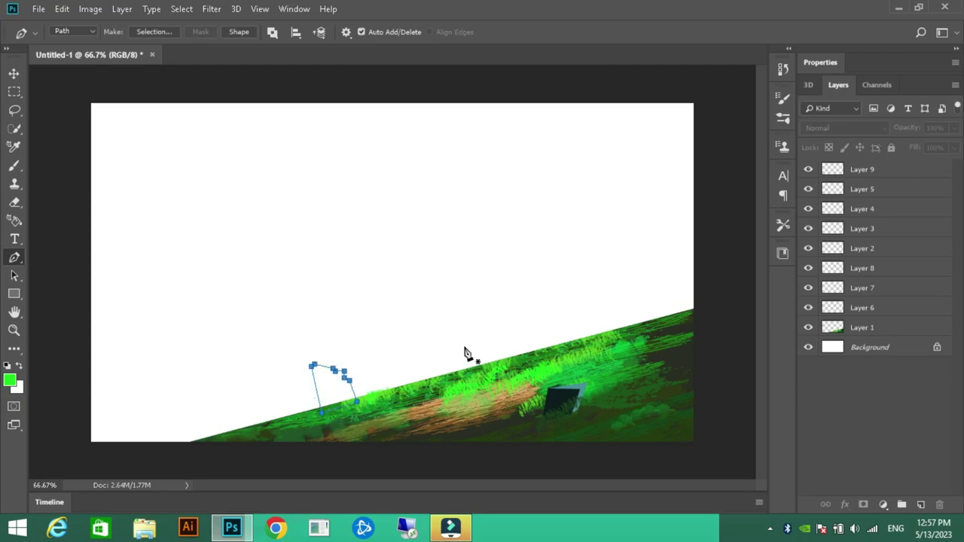
Select the left rock outline and fill it with dark teal 3a606a
key("ctrl+Return")
left_click(10, 380)
type("3a606a")
key("Return")
key("alt+BackSpace")
left_click(10, 381)
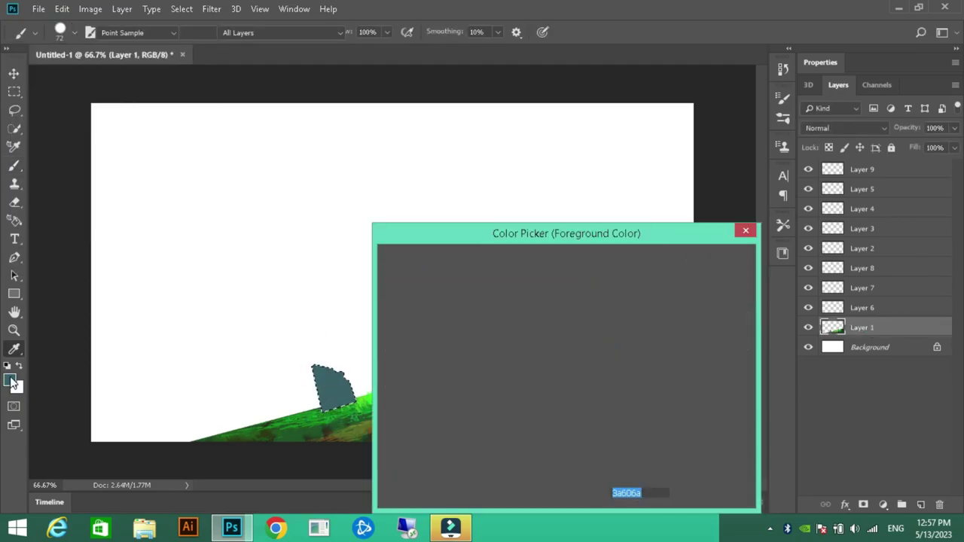
key("Return")
Set the brush size to 114, then 34, and drop the teal rock selection
key("b")
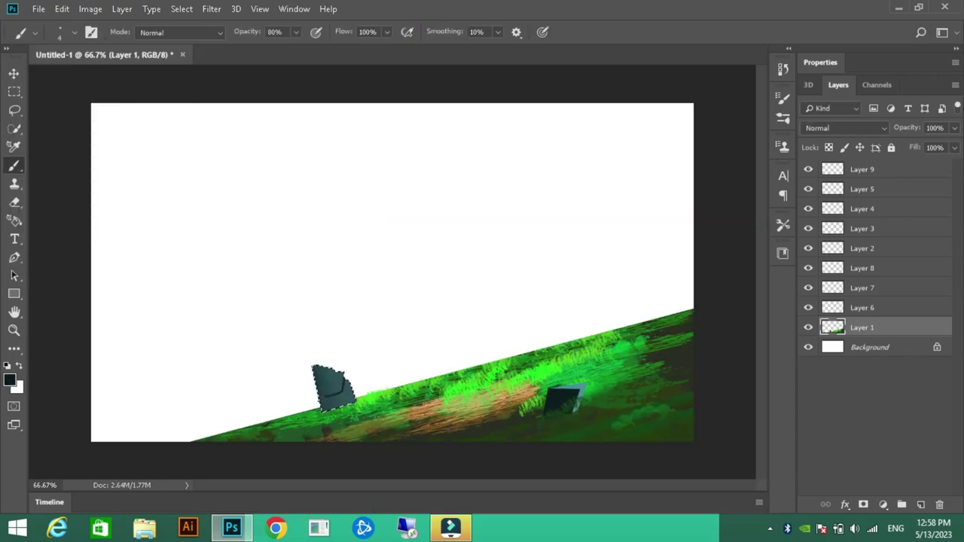
left_click(73, 31)
key("Escape")
left_click(73, 32)
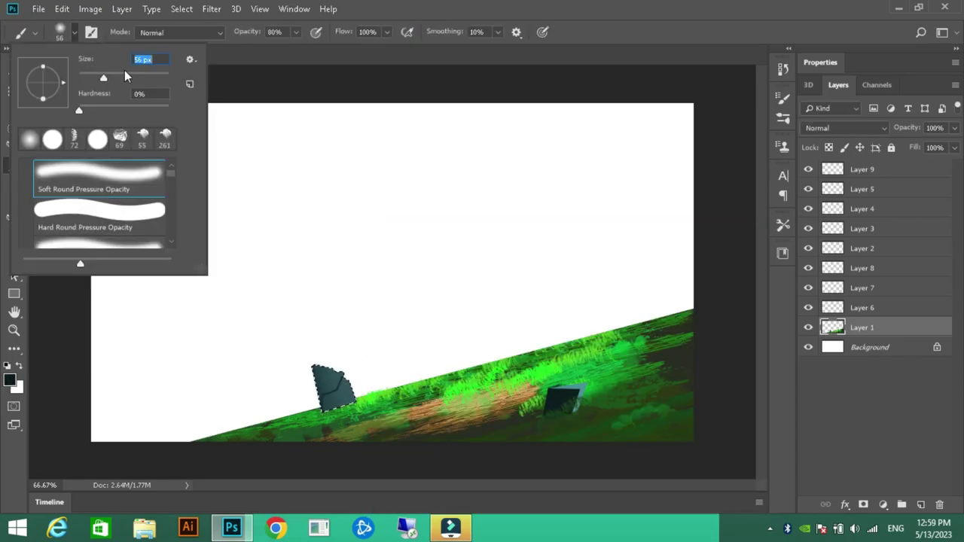
type("114")
key("Return")
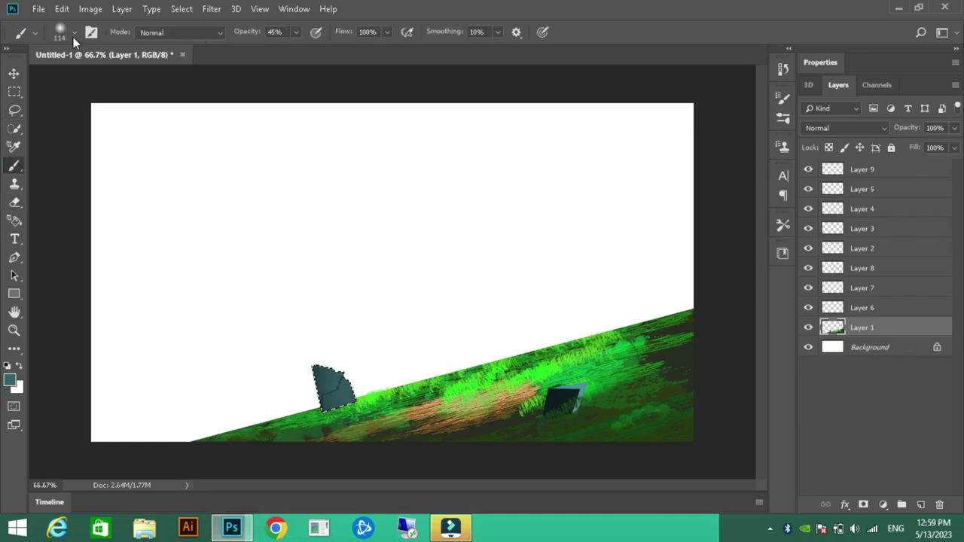
left_click(73, 32)
type("34")
key("Return")
key("ctrl+d")
Sample the rock's teal and darken it for the shadow side
left_click(15, 258)
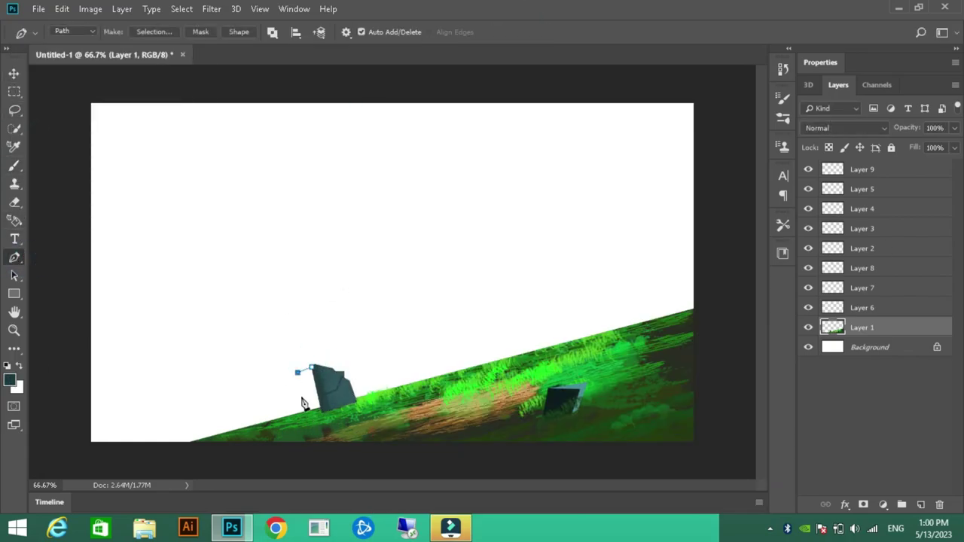
left_click(10, 381)
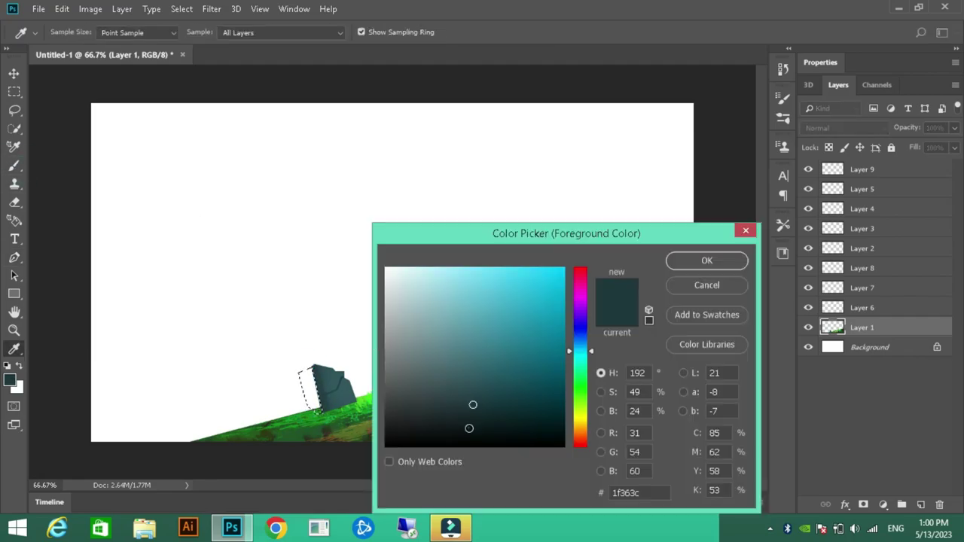
left_click(659, 260)
mouse_move(305, 373)
left_mouse_down()
mouse_move(313, 407)
mouse_move(361, 450)
left_mouse_up()
key("z")
Paint a light cyan highlight along the left rock's edge
key("p")
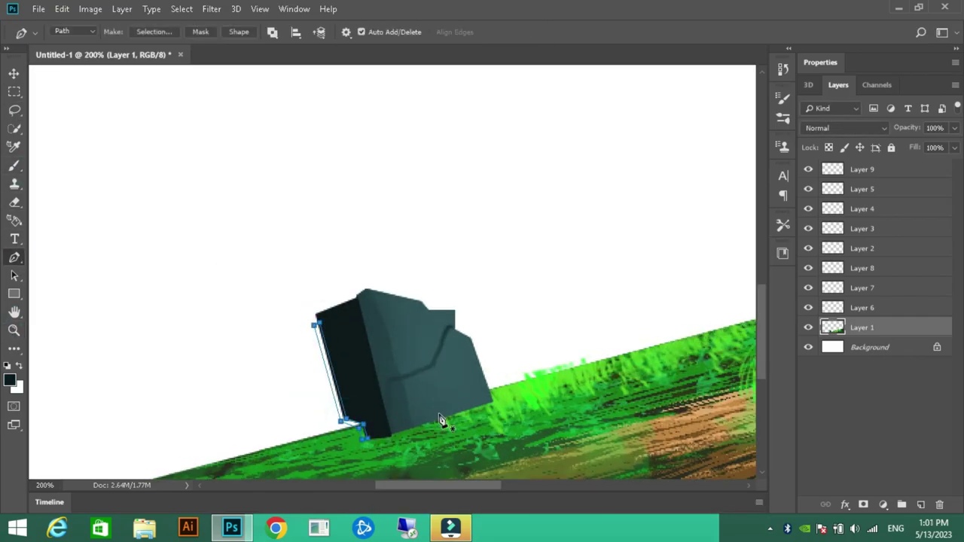
left_click(10, 381)
left_click(523, 269)
left_click(708, 261)
left_click_drag(316, 325, 354, 429)
Paint the dark shadowed side on the left of the rock
key("v")
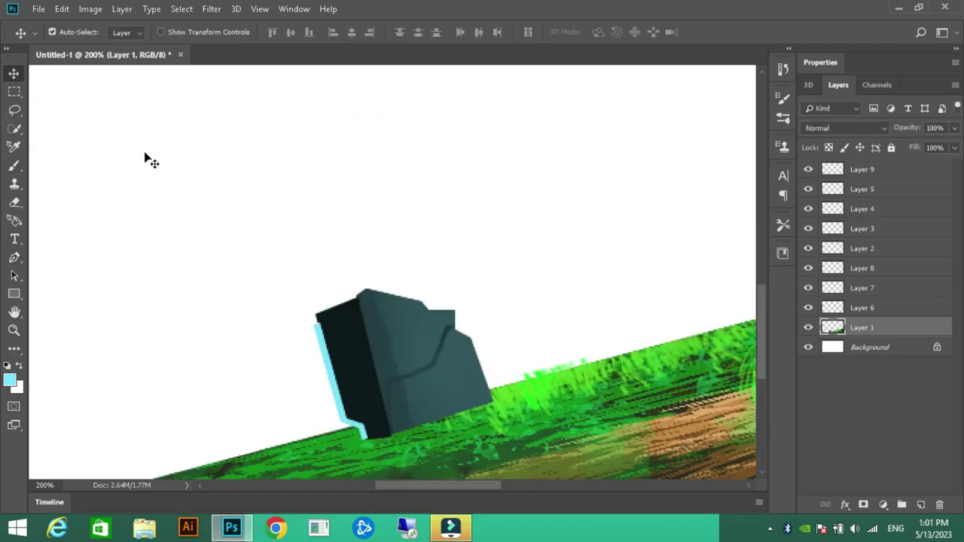
key("p")
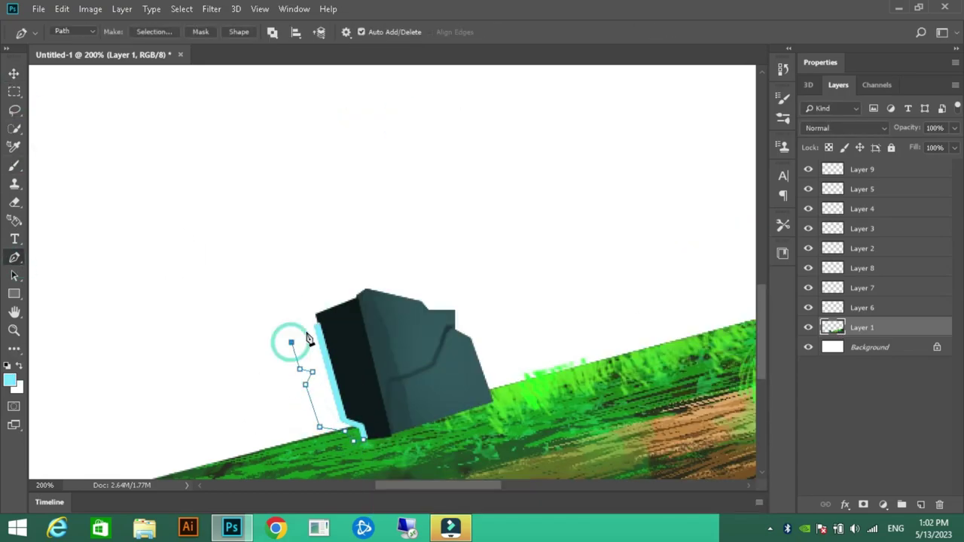
key("b")
left_click(347, 362, "alt")
left_click_drag(305, 339, 332, 426)
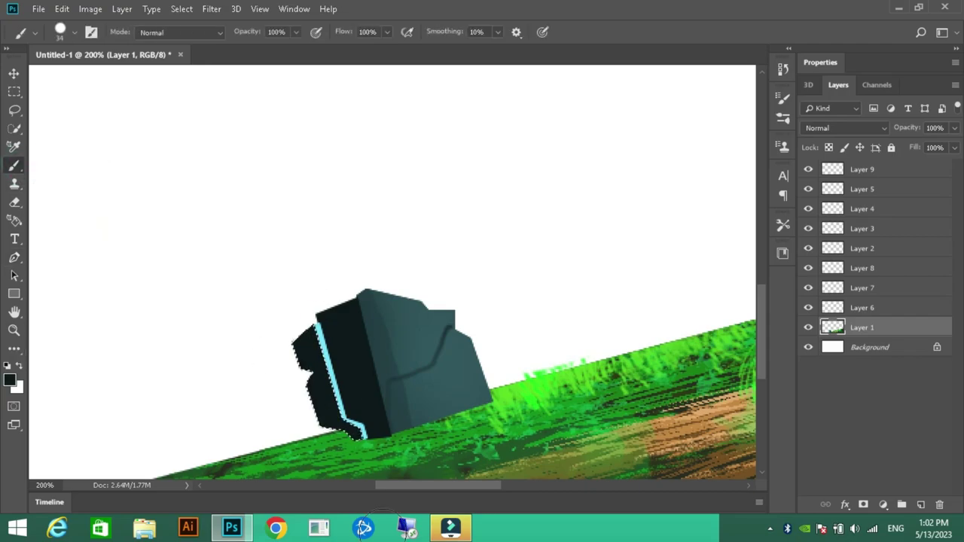
left_click(13, 330)
On Layer 1, paint fuzzy bright green grass on the slope near the centre
key("ctrl+0")
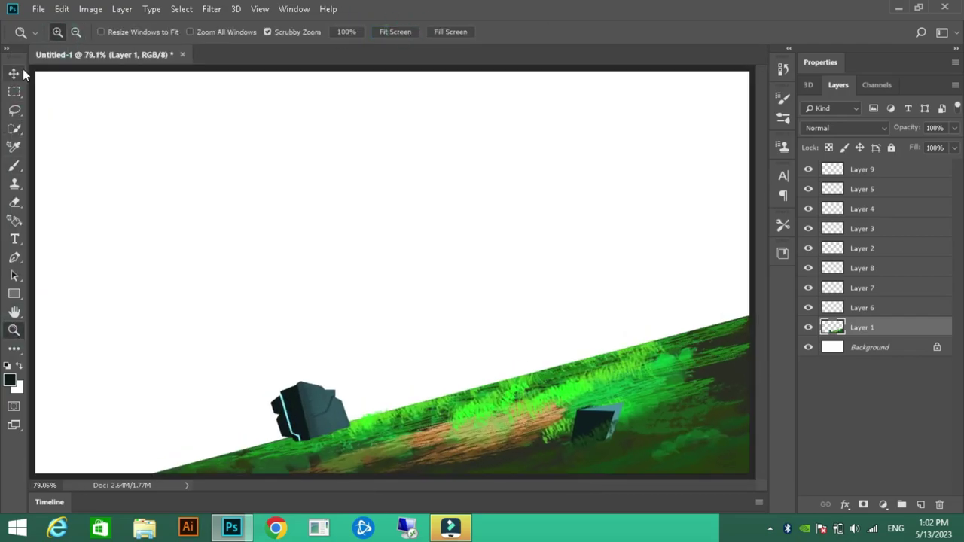
left_click(14, 73)
left_click(862, 327)
key("b")
left_click(74, 31)
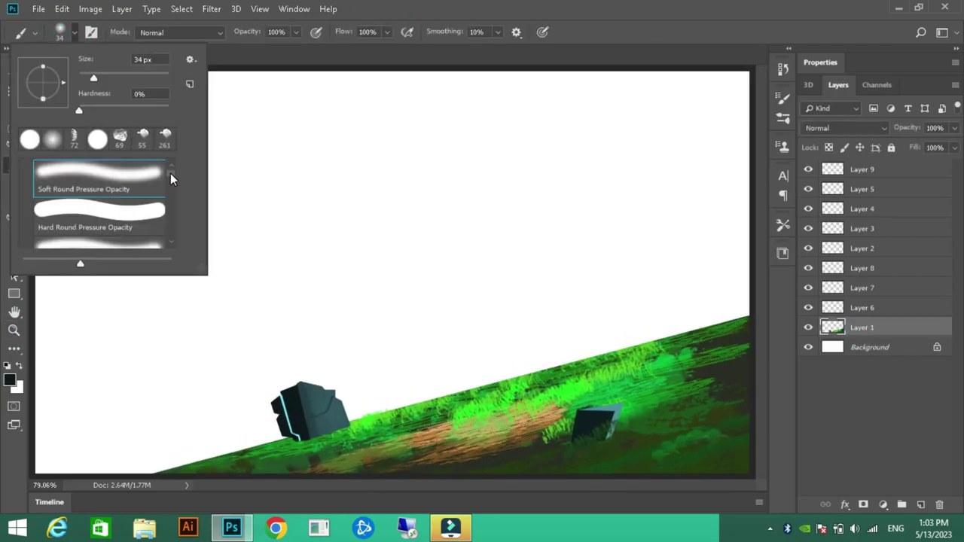
scroll(171, 218, "down", 5)
left_click(14, 348)
left_click(10, 379)
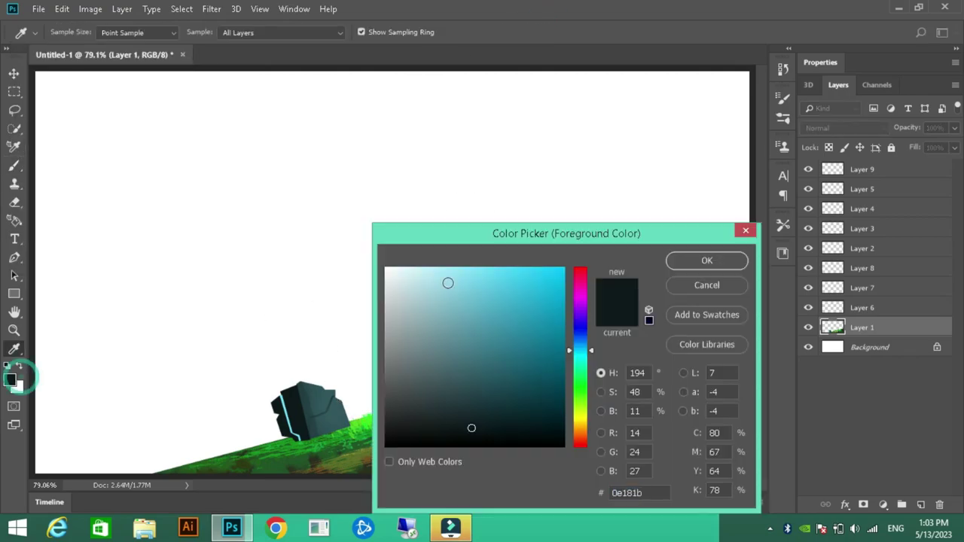
key("Return")
key("b")
left_click_drag(470, 384, 452, 394)
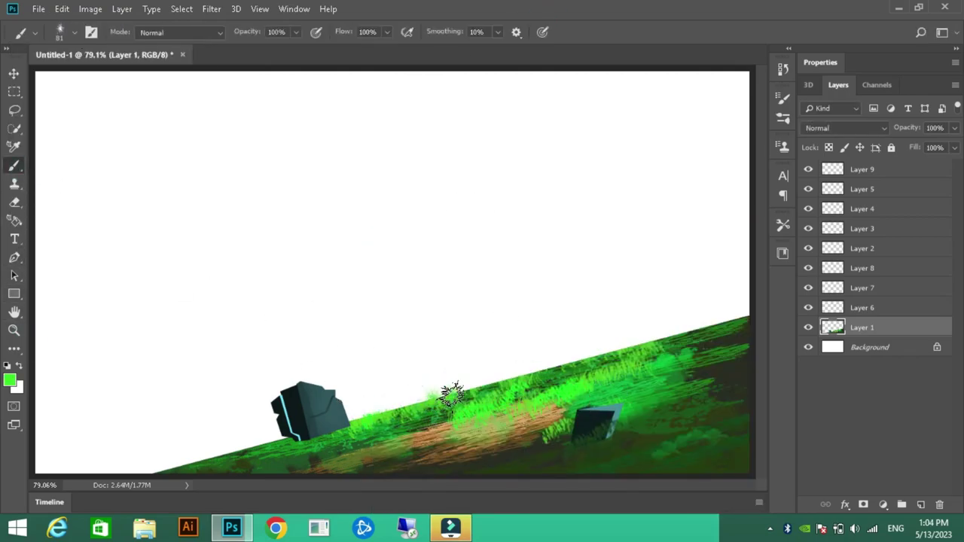
Paint grass tufts along the slope's right edge with a size 53 grass brush
left_click(74, 32)
double_click(168, 243)
left_click(734, 380)
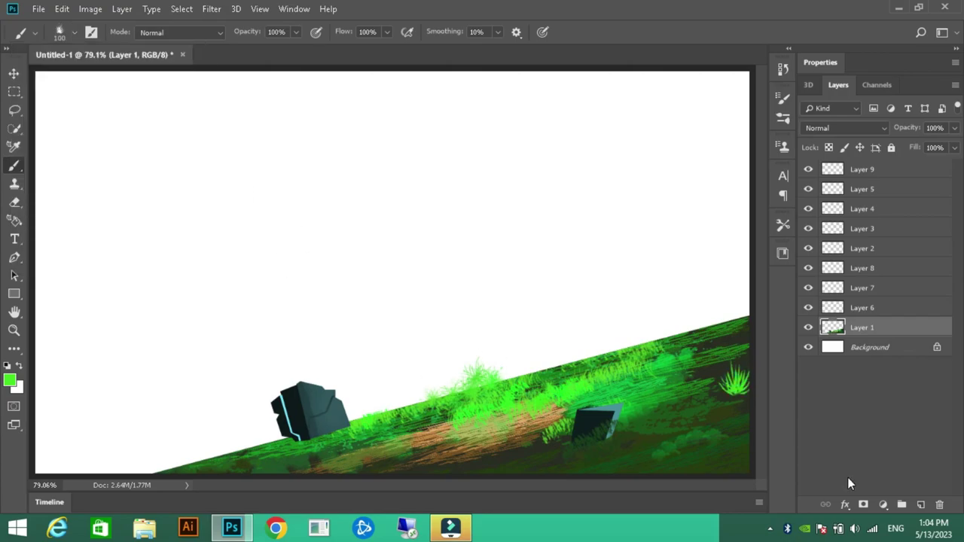
left_click(74, 32)
type("53")
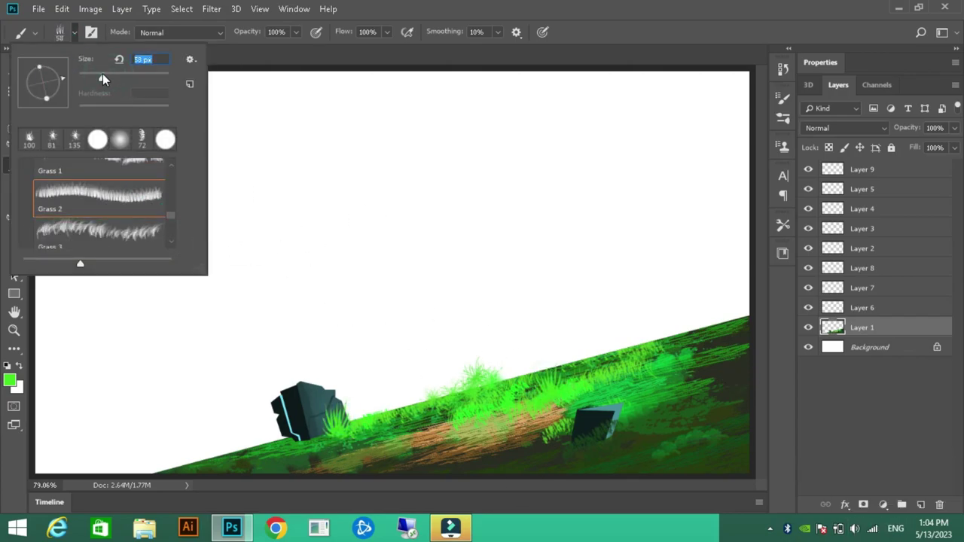
key("Return")
left_click_drag(558, 356, 734, 315)
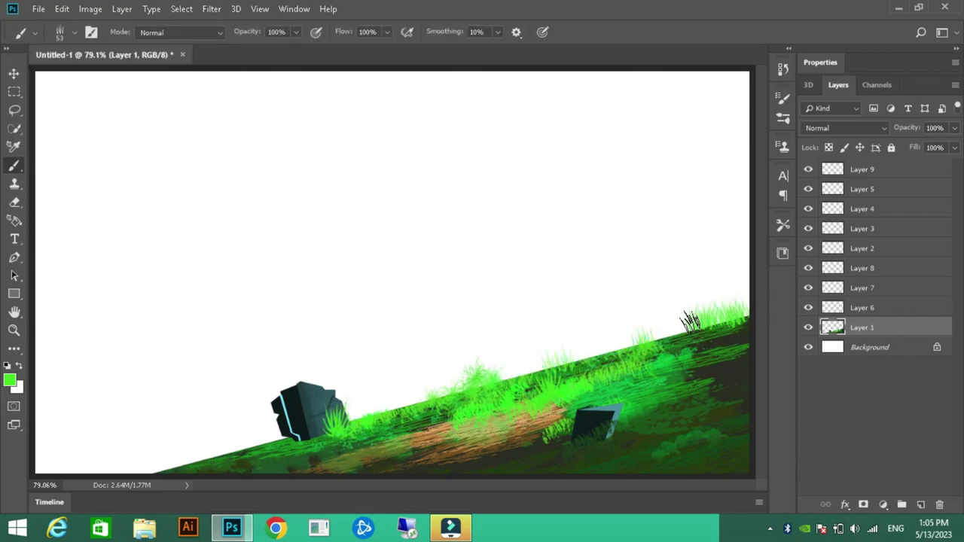
Set the brush to size 26 and 64% opacity
left_click(73, 31)
type("26")
key("Return")
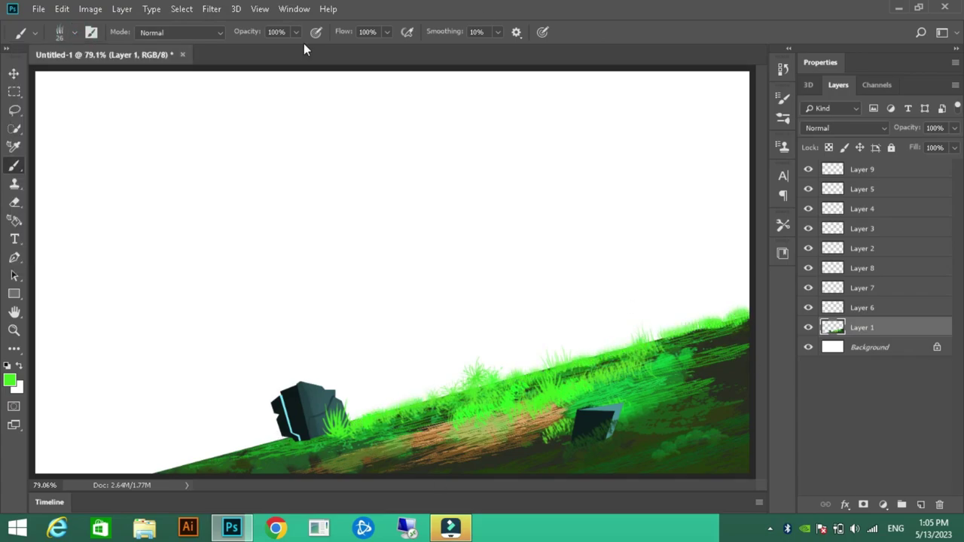
key("6")
key("4")
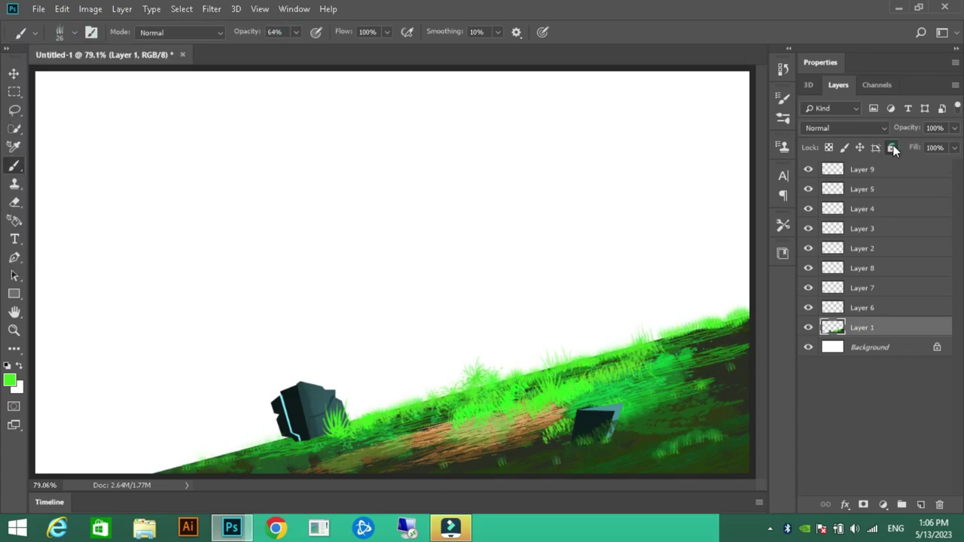
Lock Layer 1, bring it to the top of the stack, and select Layer 9
left_click(892, 147)
key("ctrl+shift+]")
left_click(863, 189)
key("p")
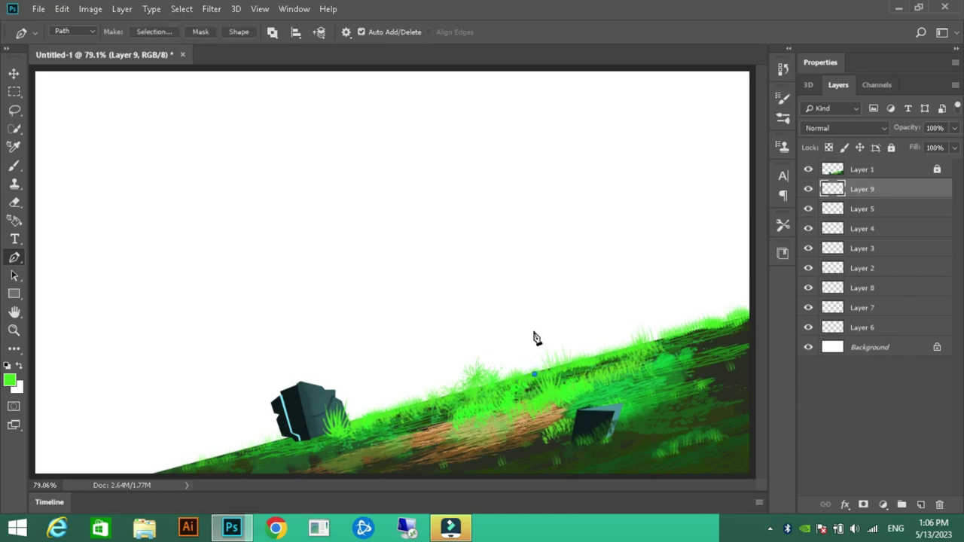
Delete the old path, outline the monolith from the grass upward, and select it
right_click(755, 363)
left_click(646, 99)
left_click(550, 369)
left_click(550, 329)
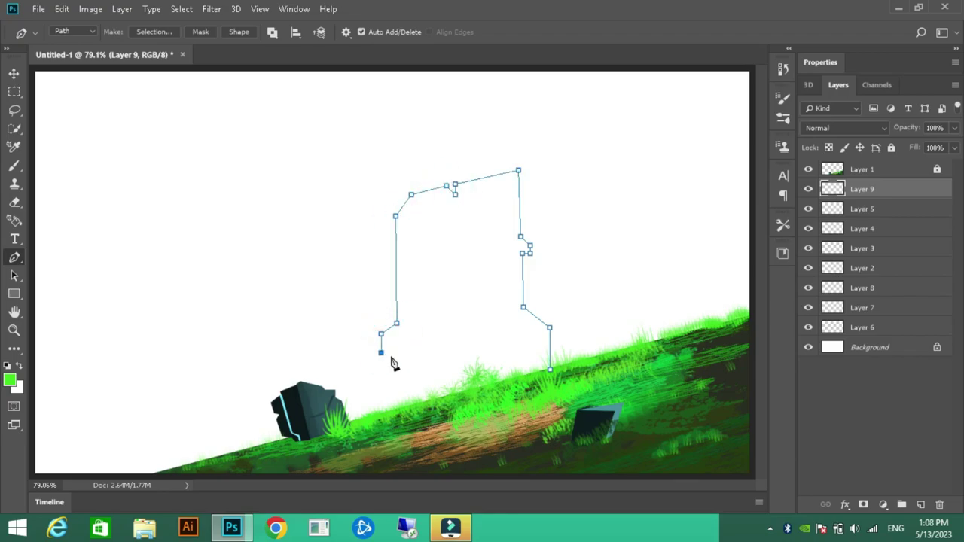
key("ctrl+Return")
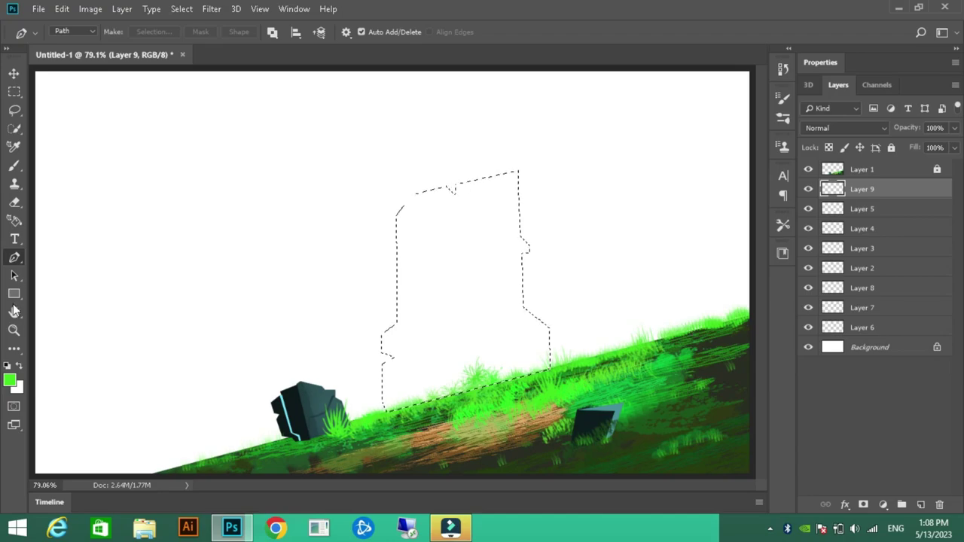
Fill the monolith selection with a dark colour
key("i")
left_click(309, 407)
key("b")
left_click_drag(370, 243, 467, 361)
Paint a soft teal glow on the monolith with a 196 px brush at 25% opacity, then deselect
left_click(74, 32)
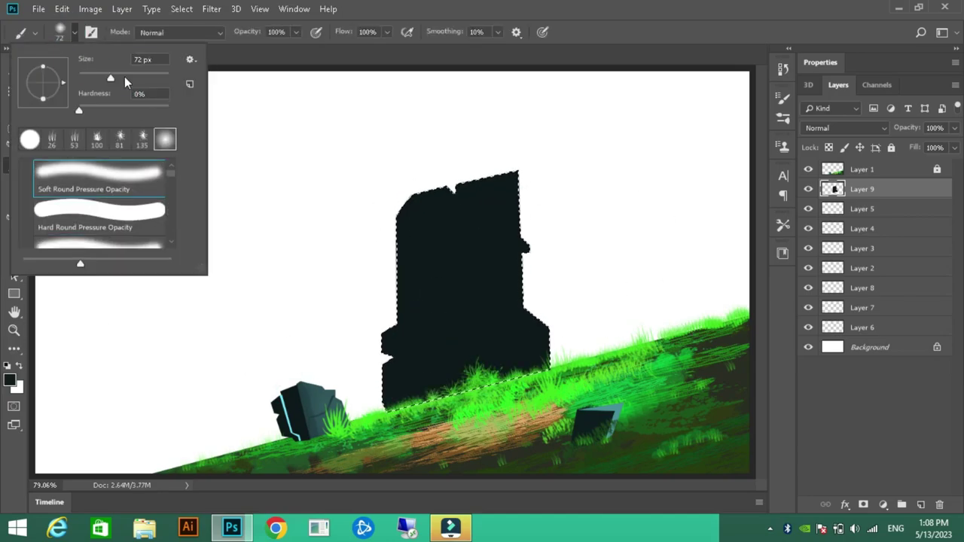
left_click_drag(111, 78, 143, 78)
left_click(10, 381)
left_click(709, 260)
key("2")
key("4")
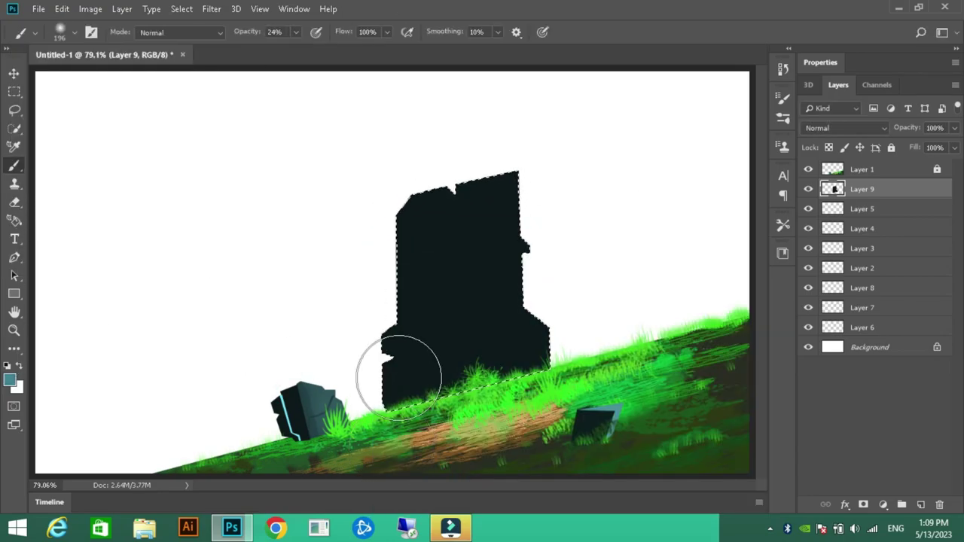
key("2")
key("5")
left_click_drag(442, 370, 527, 350)
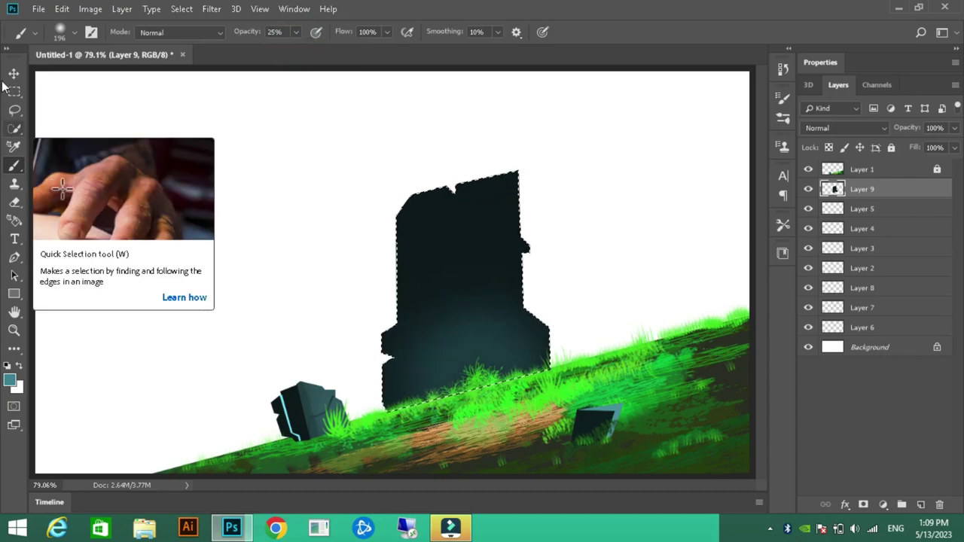
key("ctrl+d")
left_click(14, 257)
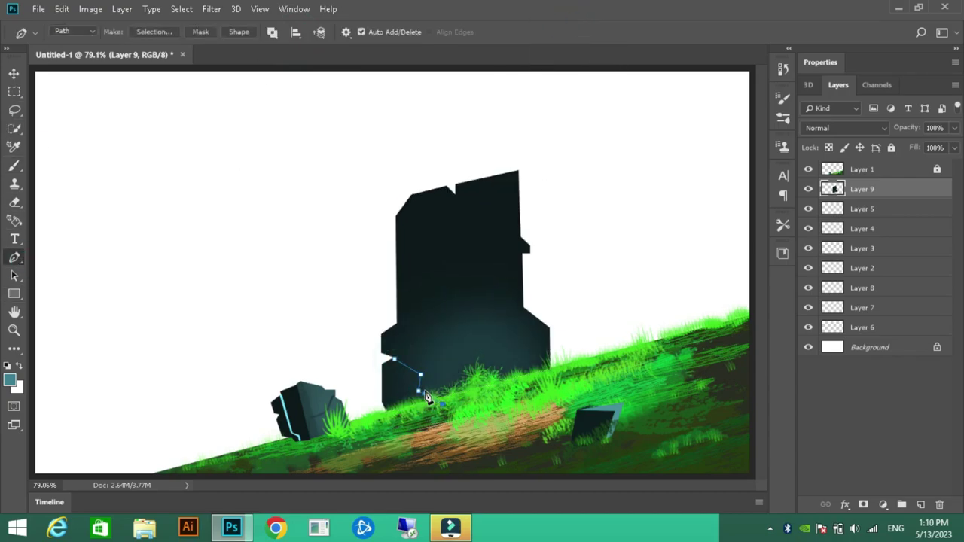
Set a teal brush colour and work the cyan crack into the monolith
key("b")
left_click(38, 32)
left_click(10, 381)
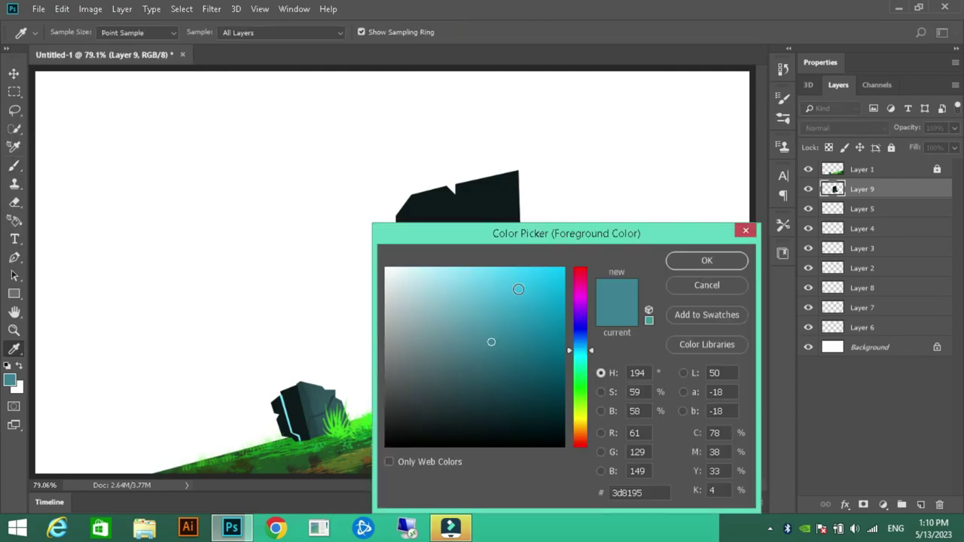
left_click(734, 260)
key("l")
right_click(440, 351)
key("Escape")
key("ctrl+d")
Pen-draw the bottle-shaped line path and stroke it with the cyan brush
key("p")
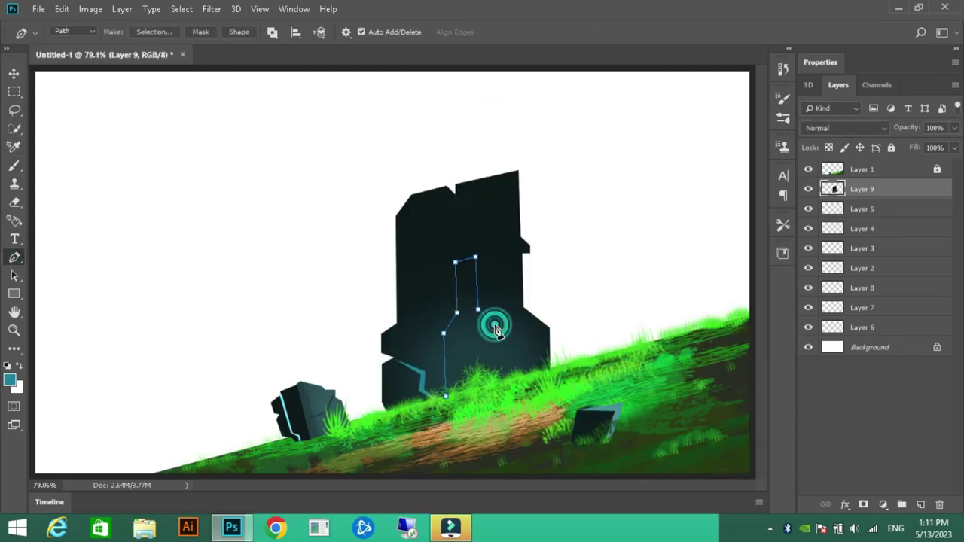
left_click(446, 397)
key("b")
key("Return")
Draw a cyan ellipse atop the line and darken its centre into a ring on a new layer
key("u")
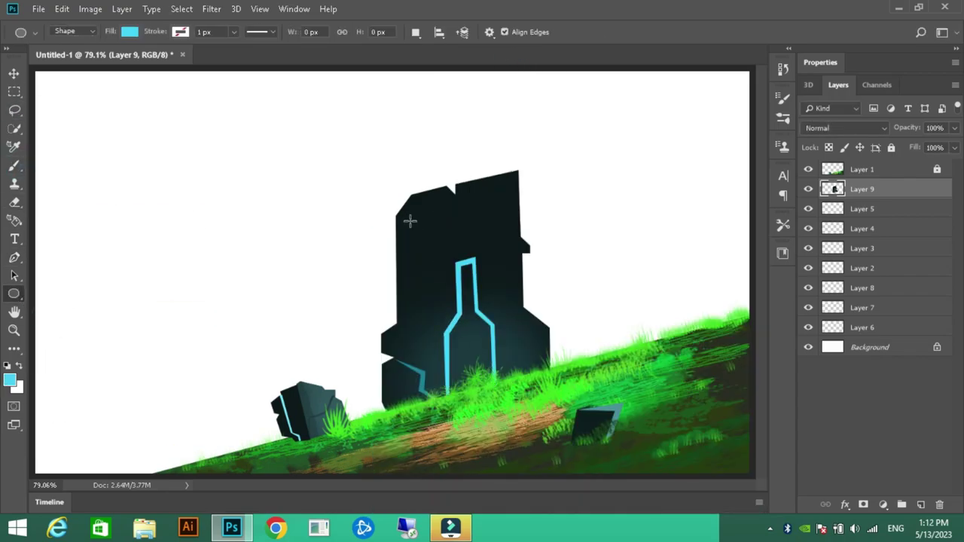
left_click_drag(435, 220, 486, 263)
key("b")
key("ctrl+shift+alt+n")
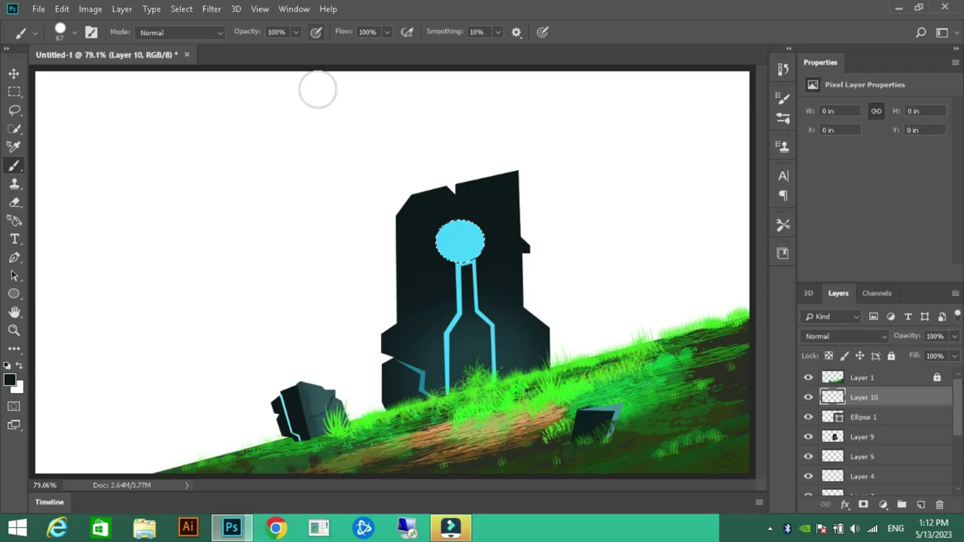
left_click(74, 32)
left_click(611, 256)
key("p")
key("ctrl+d")
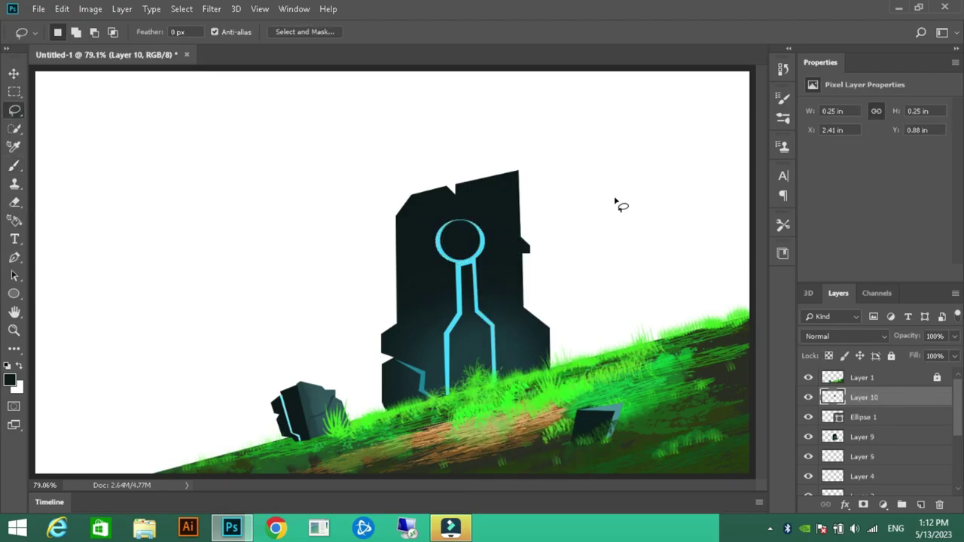
Select the line's left edge with a pen path and paint it in a new colour
left_click(442, 276, "ctrl")
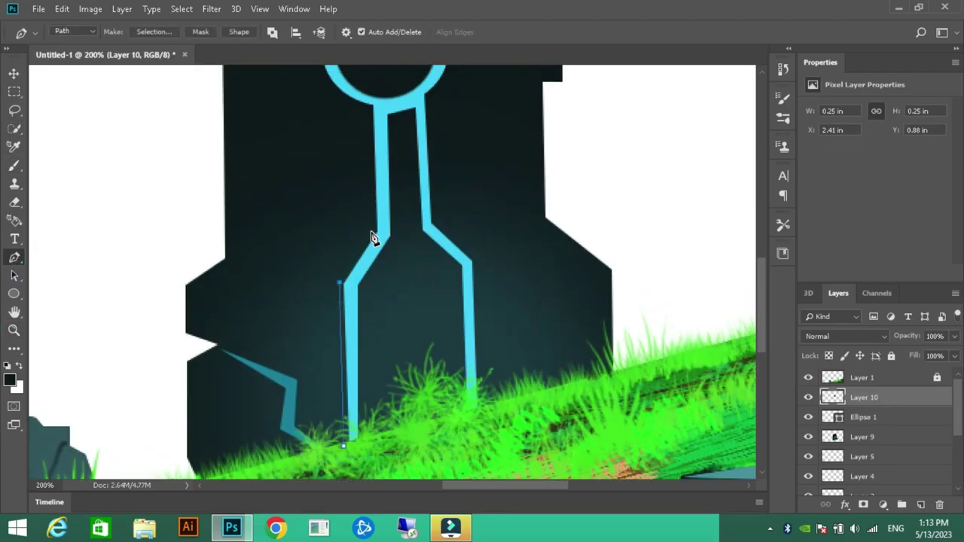
left_click(370, 232)
left_click(369, 111)
scroll(345, 183, "up", 2)
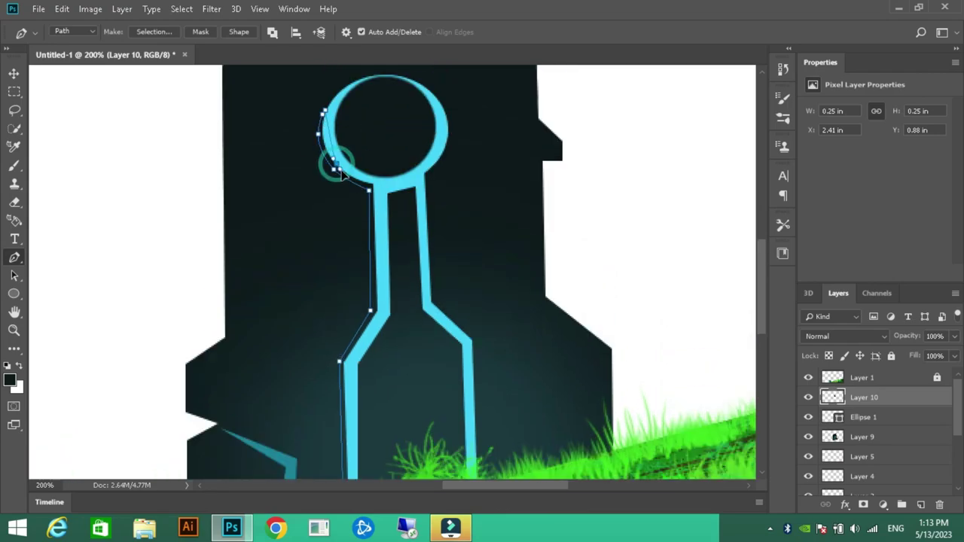
scroll(381, 317, "down", 3)
key("ctrl+Return")
key("ctrl+minus")
key("b")
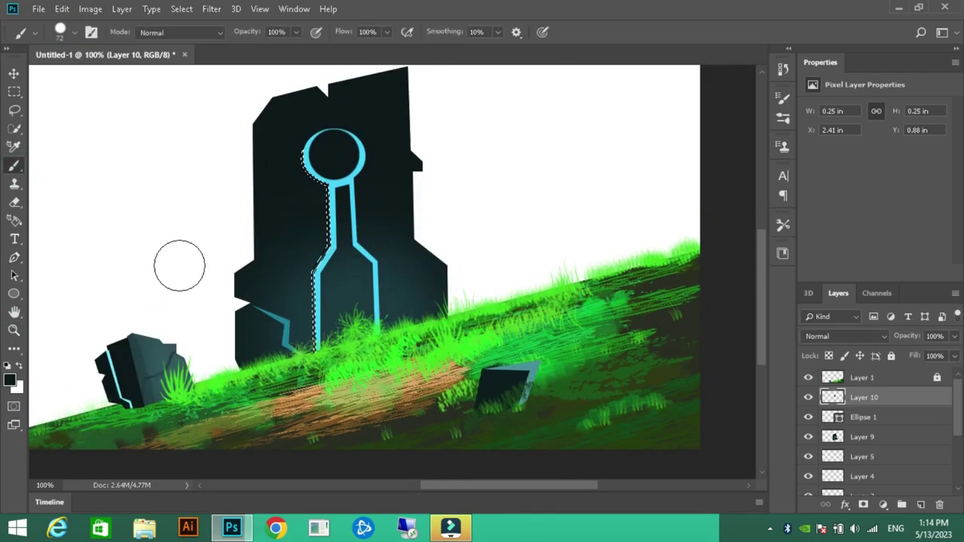
left_click(9, 381)
left_click(723, 255)
key("l")
key("ctrl+d")
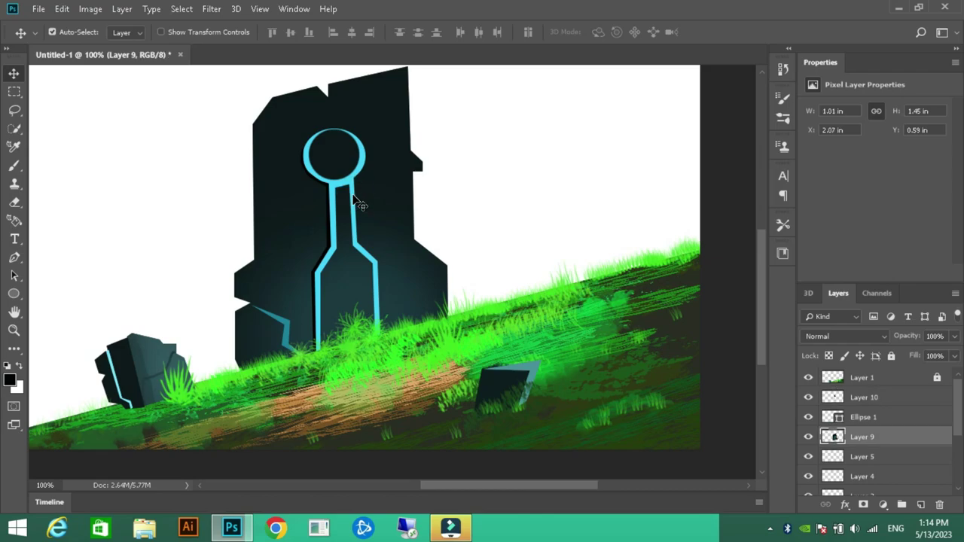
Paint a soft cyan glow beside the line with a 26 px brush and lock the monolith's layers
key("b")
left_click(369, 255, "alt")
left_click_drag(355, 187, 362, 238)
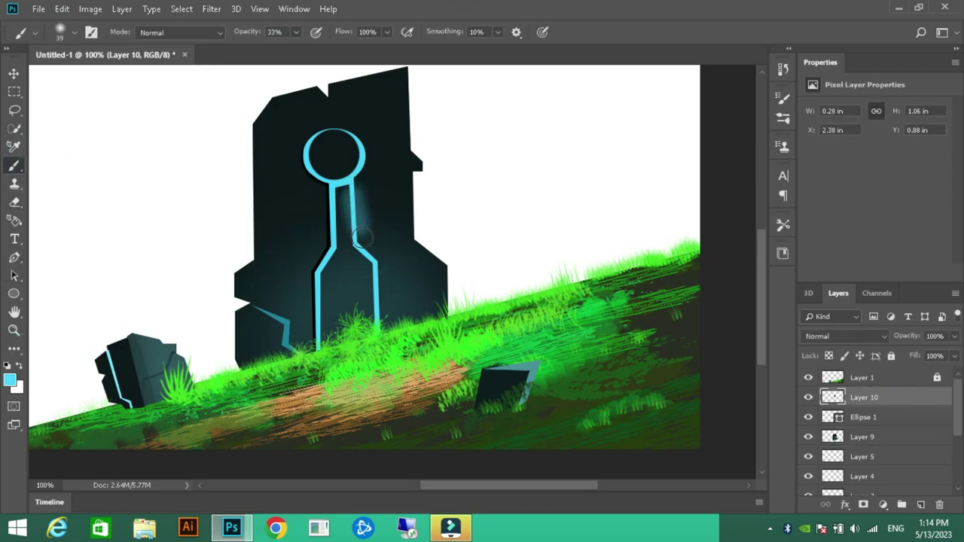
key("bracketleft")
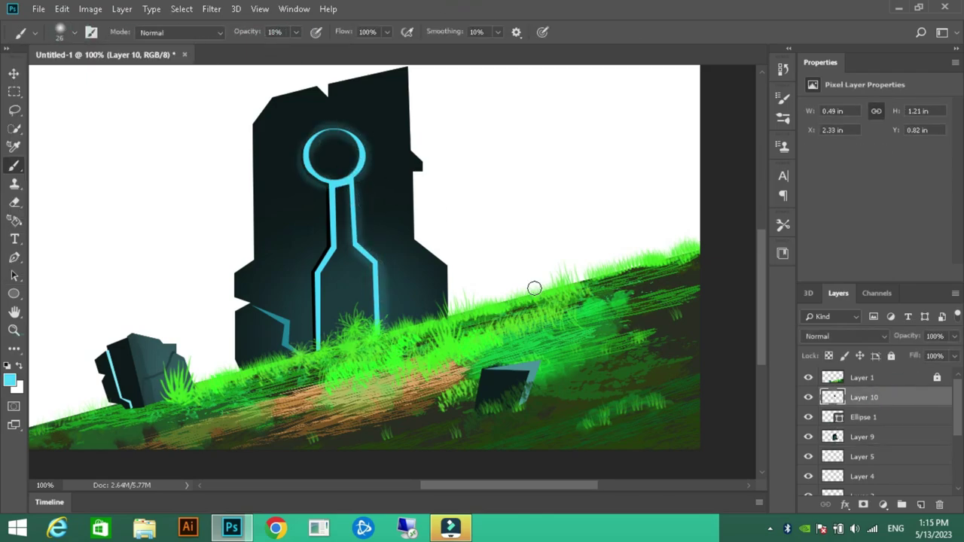
left_click(863, 417)
On Layer 5, paint a dark side-face sliver at the monolith's upper corner
left_click(862, 457)
key("p")
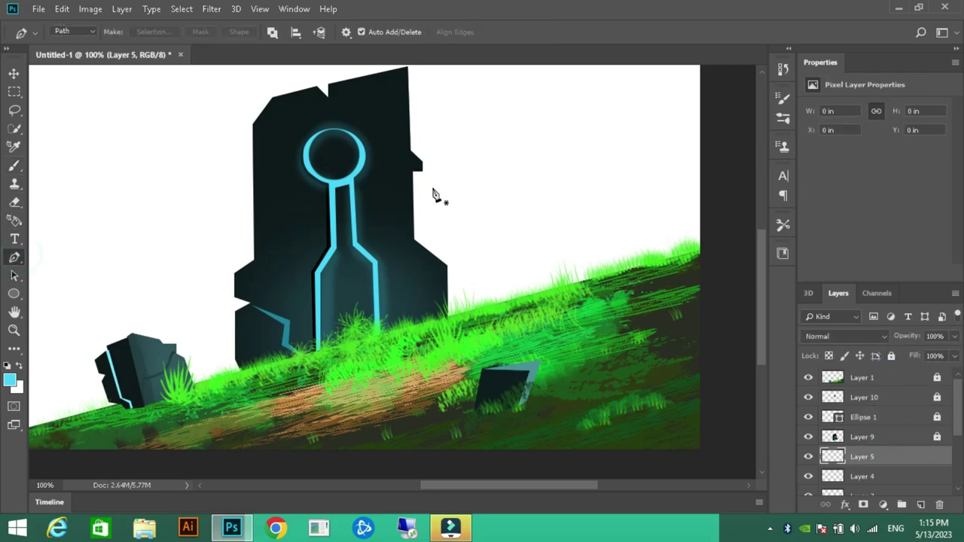
scroll(433, 194, "up", 2)
left_click(406, 100)
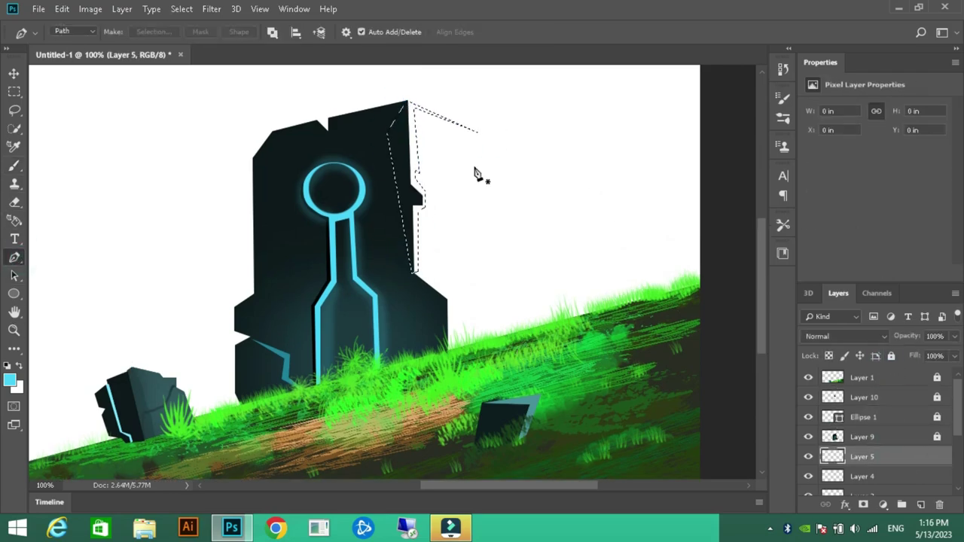
key("ctrl+Return")
key("b")
left_click_drag(416, 128, 419, 248)
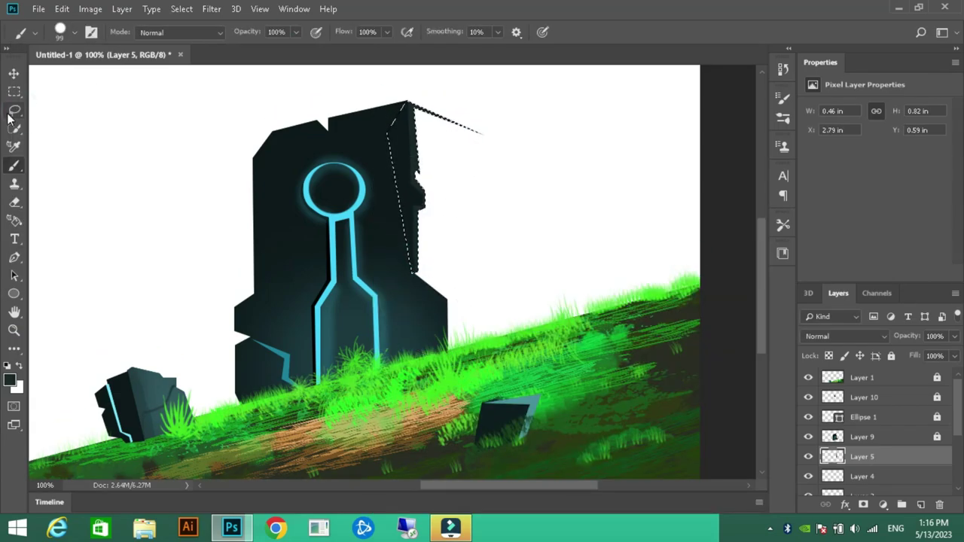
key("ctrl+d")
Paint the upper side facet in a teal shade
key("p")
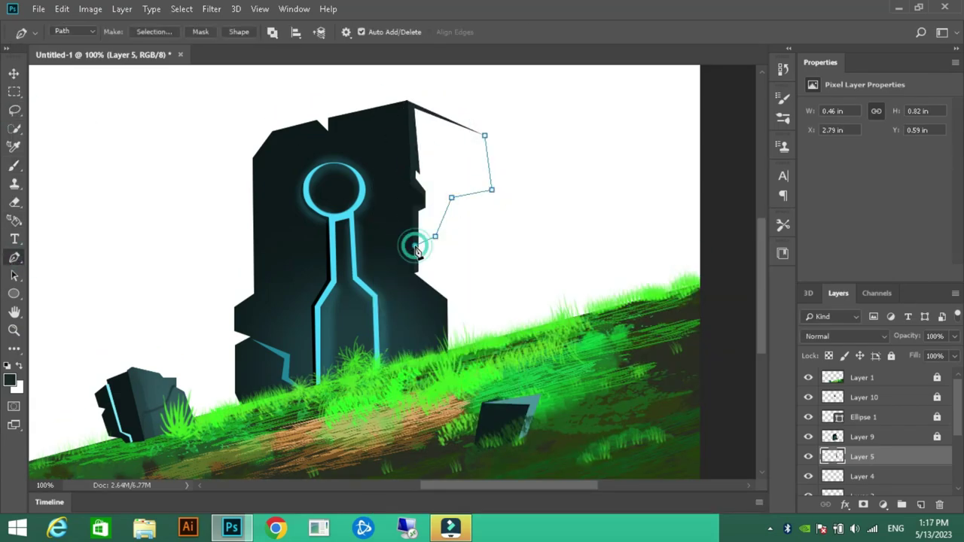
left_click(10, 381)
left_click(688, 258)
key("b")
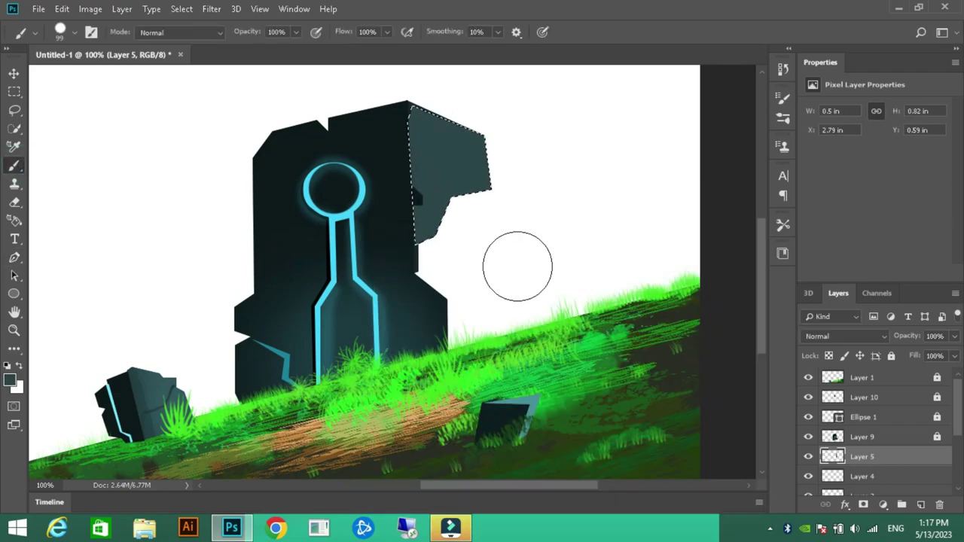
left_click_drag(416, 109, 482, 135)
key("ctrl+d")
key("l")
On Layer 4, paint the next facet dark teal with a soft round brush
left_click(14, 257)
left_click(482, 135)
left_click(492, 191)
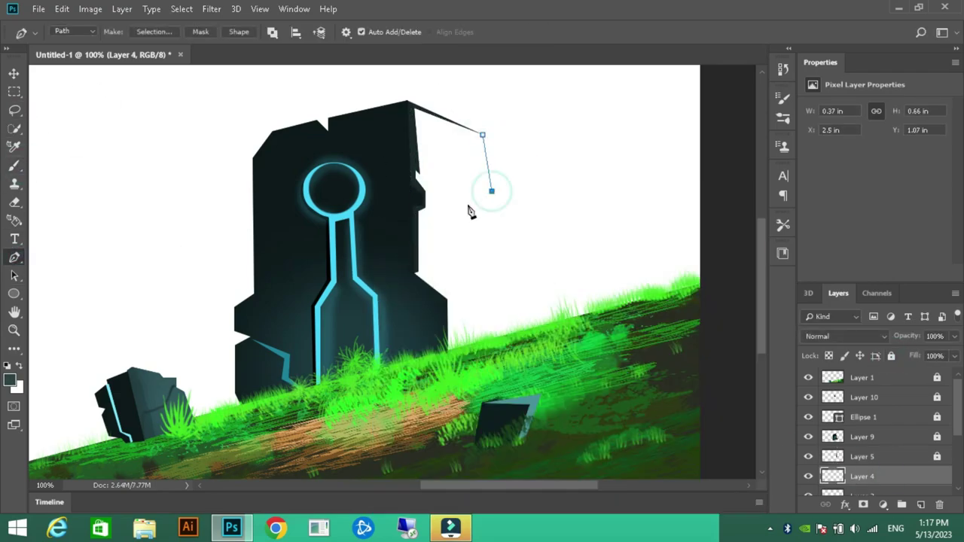
key("ctrl+Return")
key("b")
left_click_drag(452, 189, 495, 146)
left_click(60, 32)
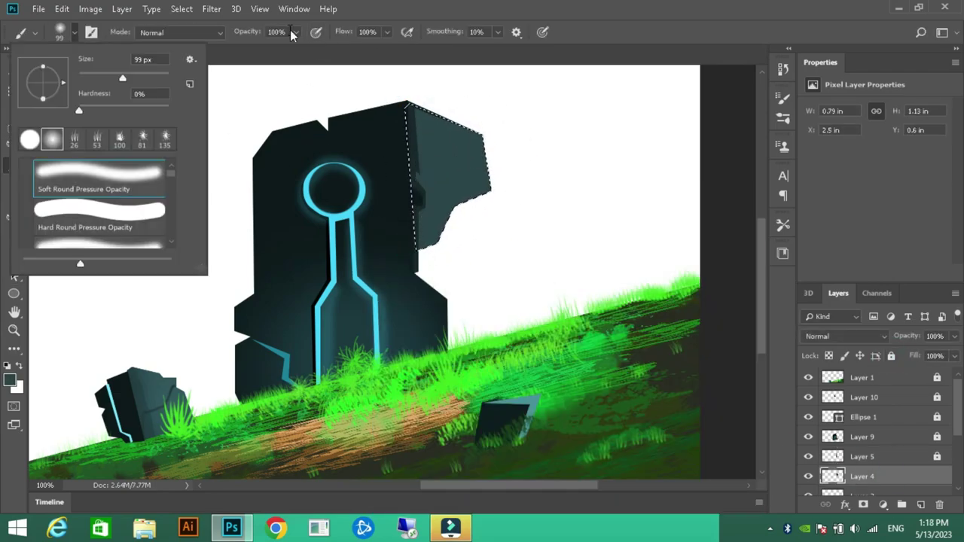
left_click(10, 380)
left_click(711, 258)
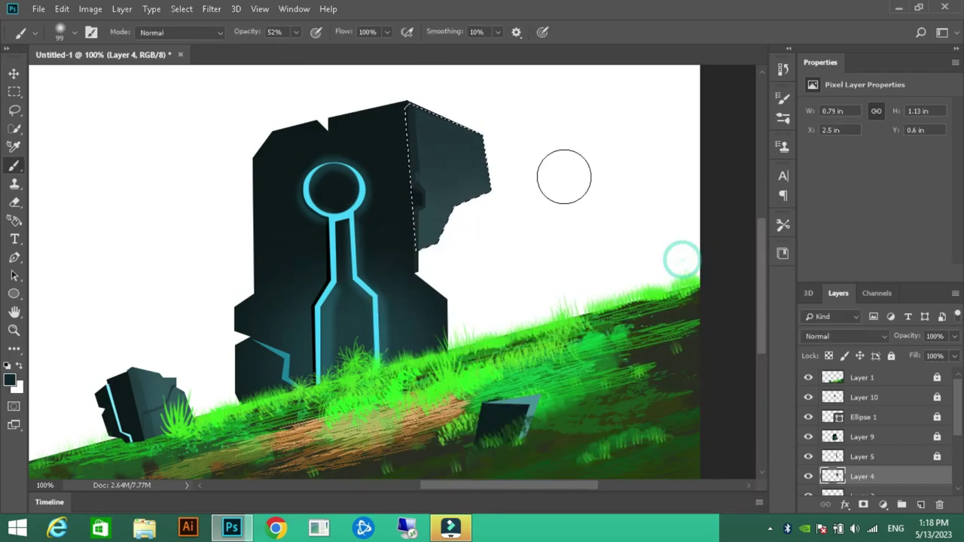
key("ctrl+d")
key("p")
key("alt+bracketleft")
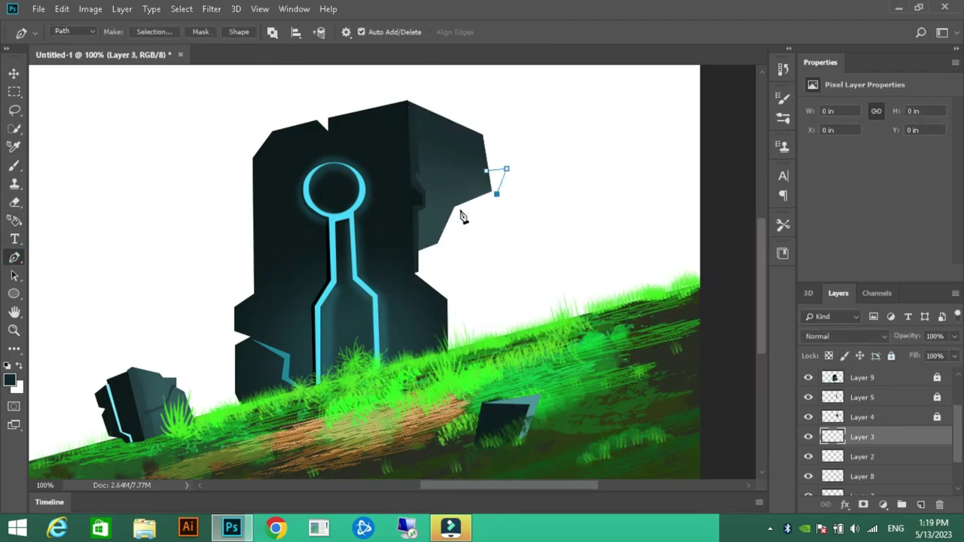
Paint the Layer 3 facet dark teal and lock its transparent pixels
key("ctrl+Return")
left_click(10, 380)
left_click(721, 260)
left_click_drag(459, 204, 498, 177)
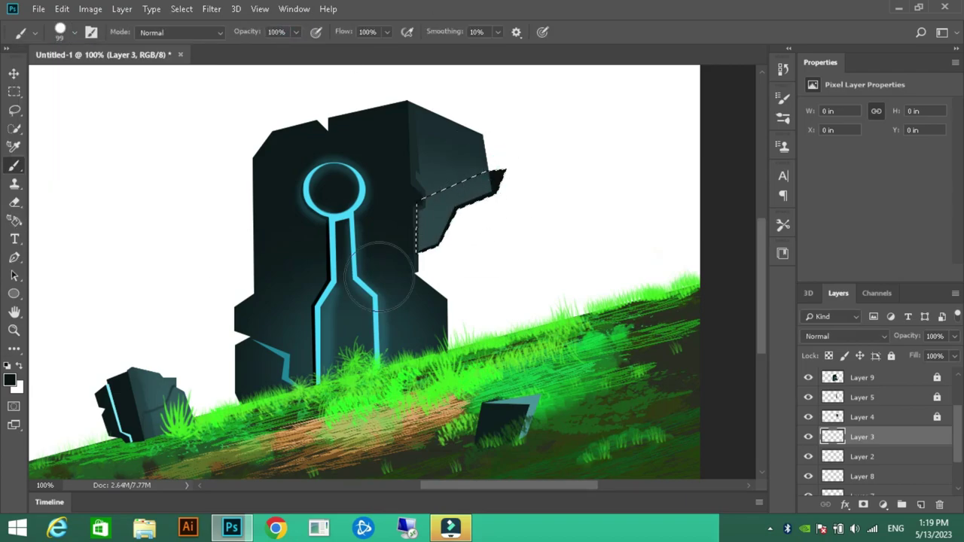
key("ctrl+d")
key("l")
left_click(893, 357)
On Layer 2, fill the overhang shape with dark teal and lock transparency
key("alt+bracketleft")
key("p")
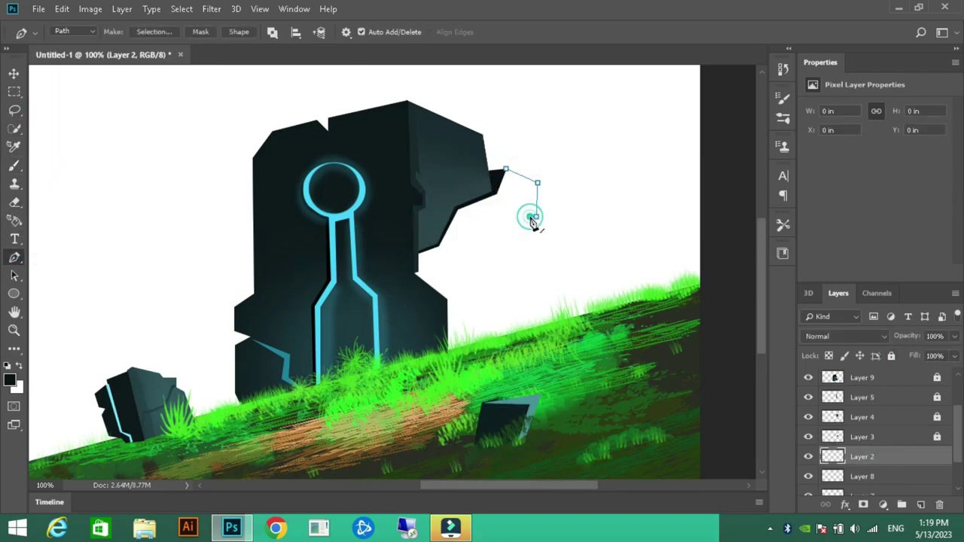
key("i")
key("alt+BackSpace")
key("ctrl+d")
left_click(892, 356)
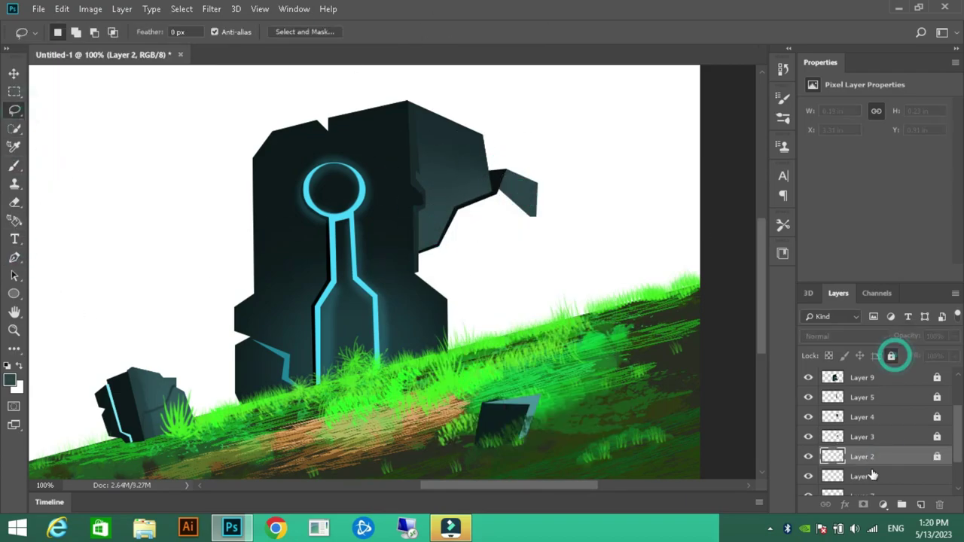
Fill the overhang's top face on Layer 8 with dark teal and lock it
key("alt+bracketleft")
key("p")
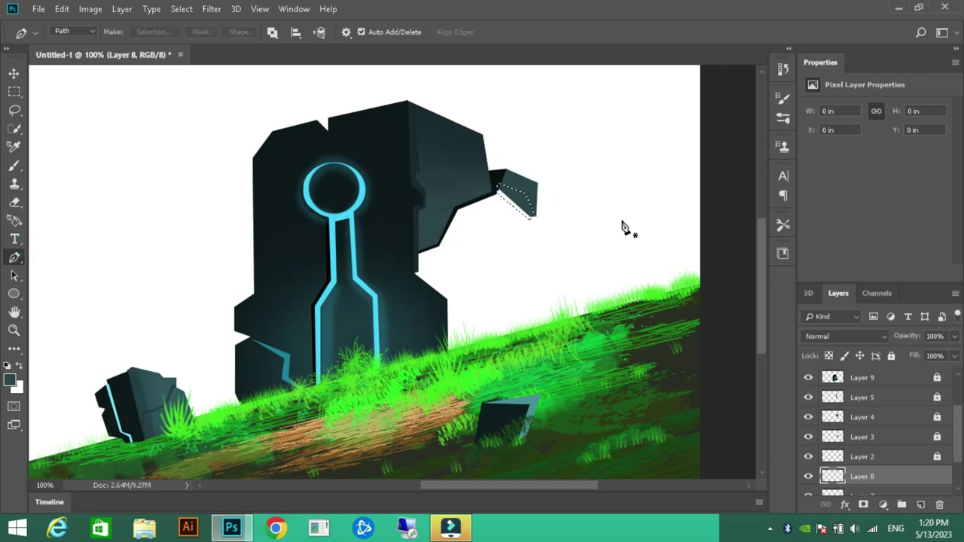
key("i")
left_click(519, 198)
key("alt+BackSpace")
key("ctrl+d")
left_click(892, 356)
On Layer 20, fill the slab outline with sampled grey-teal and lock transparency
key("alt+bracketleft")
key("p")
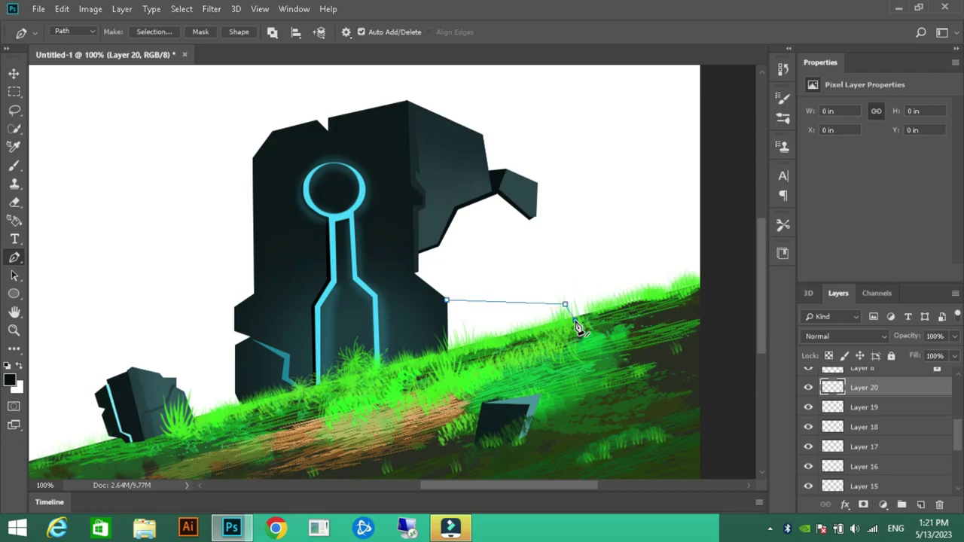
key("i")
left_click(184, 368)
left_click(9, 380)
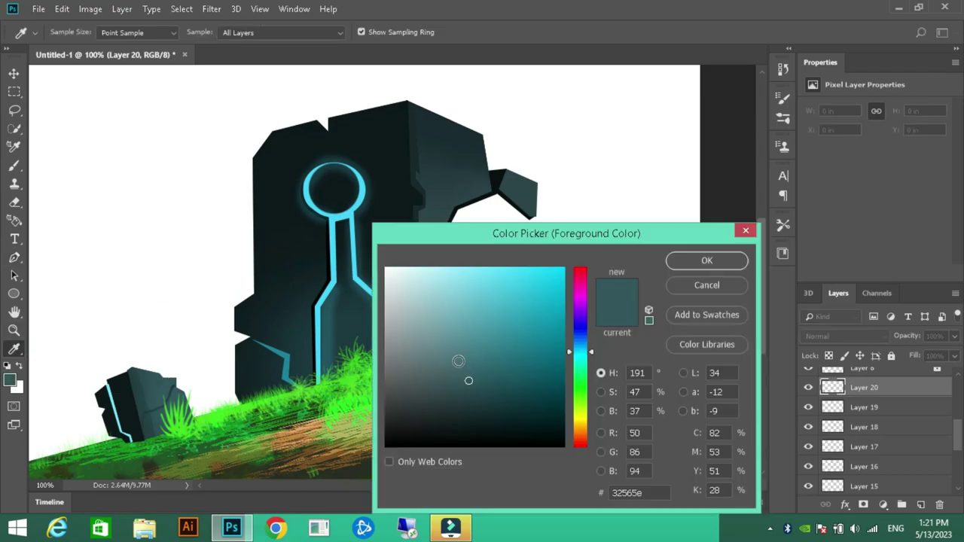
left_click(682, 258)
key("b")
key("alt+BackSpace")
key("ctrl+d")
left_click(892, 357)
On Layer 19, outline the right block and brush grey-teal shading into it
key("alt+bracketleft")
key("p")
left_click(566, 305)
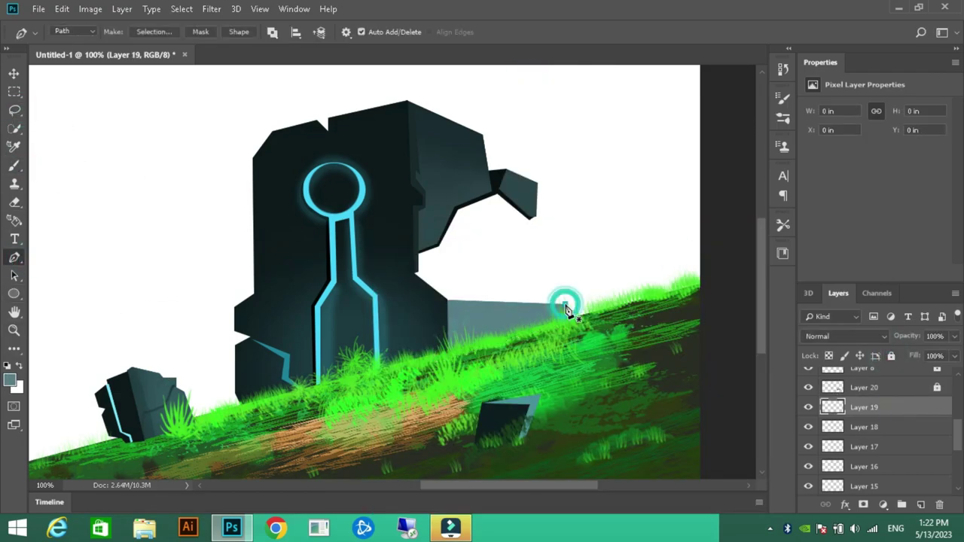
left_click(414, 251)
key("ctrl+Return")
key("i")
left_click(504, 197)
key("b")
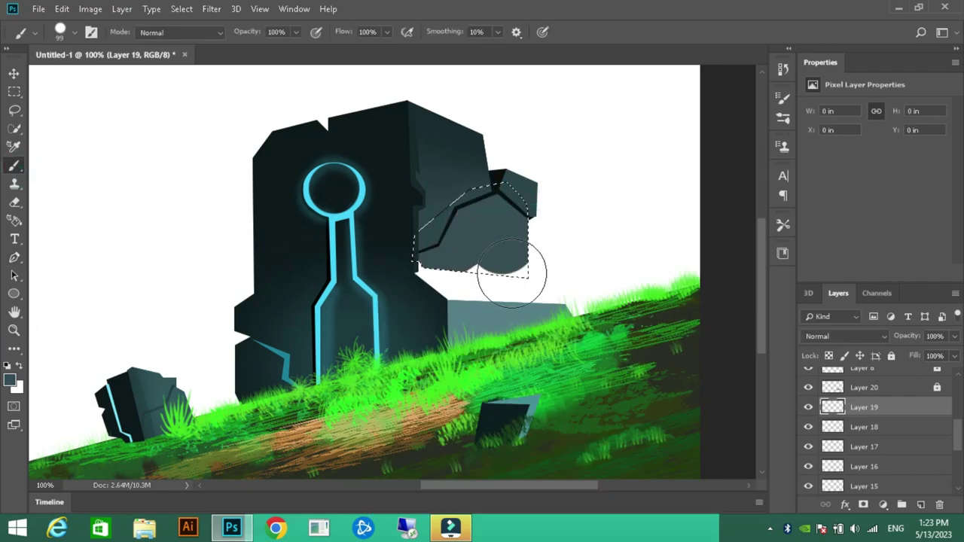
right_click(531, 213)
key("Return")
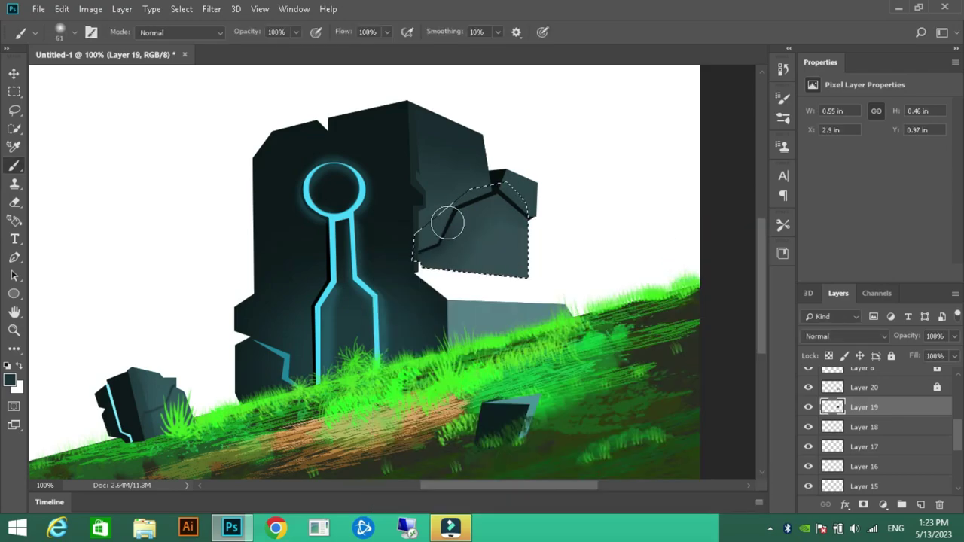
key("z")
key("ctrl+d")
Draw a crack line across the block and select a small patch to lighten
key("p")
left_click(437, 256)
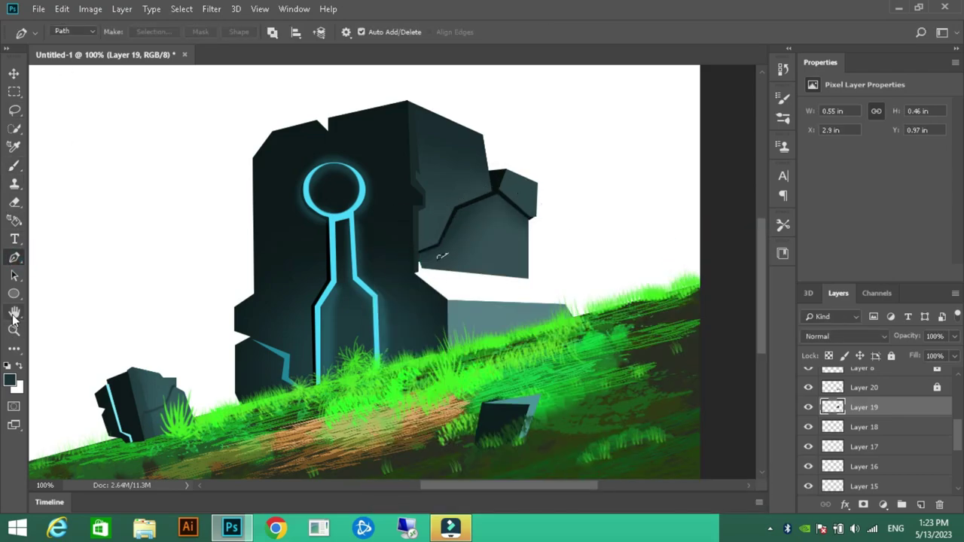
key("b")
left_click(36, 32)
key("l")
Reset colours and pen-outline the slab top on Layer 18
key("d")
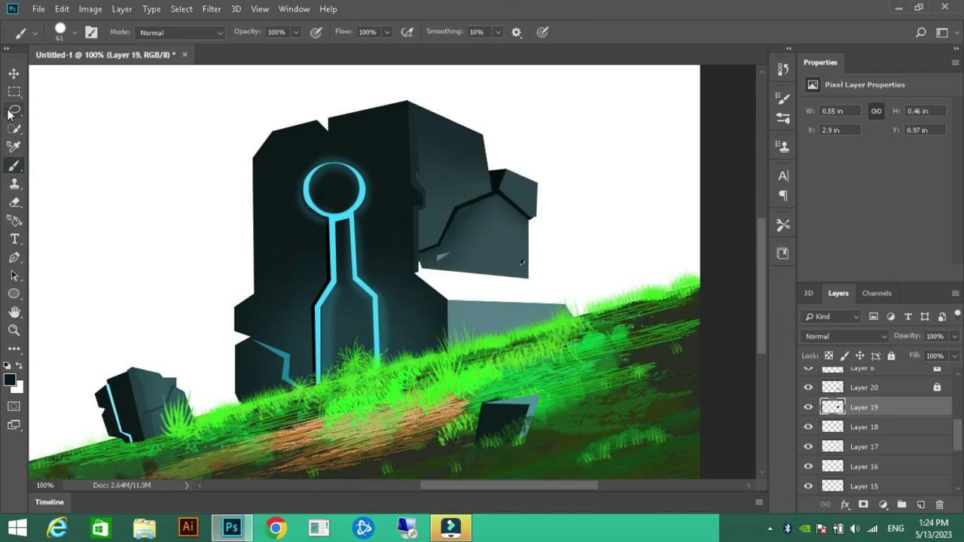
key("p")
left_click(864, 426)
left_click(527, 277)
left_click(566, 307)
Select the slab top and choose a pale blue-grey colour
key("i")
left_click(495, 279)
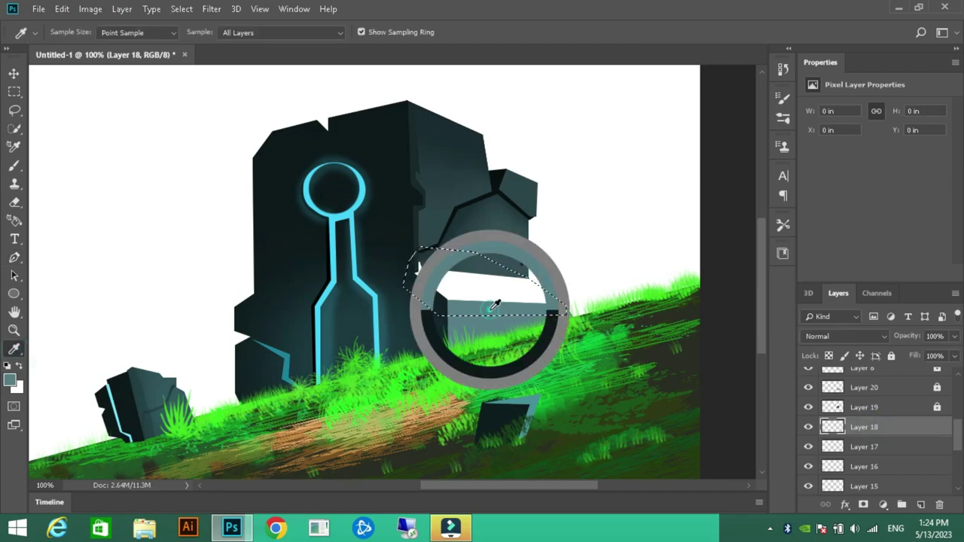
key("ctrl+Return")
key("b")
left_click(9, 381)
left_click(706, 260)
Texture the slab top with a ground brush in pale blue-grey
key("b")
left_click(74, 32)
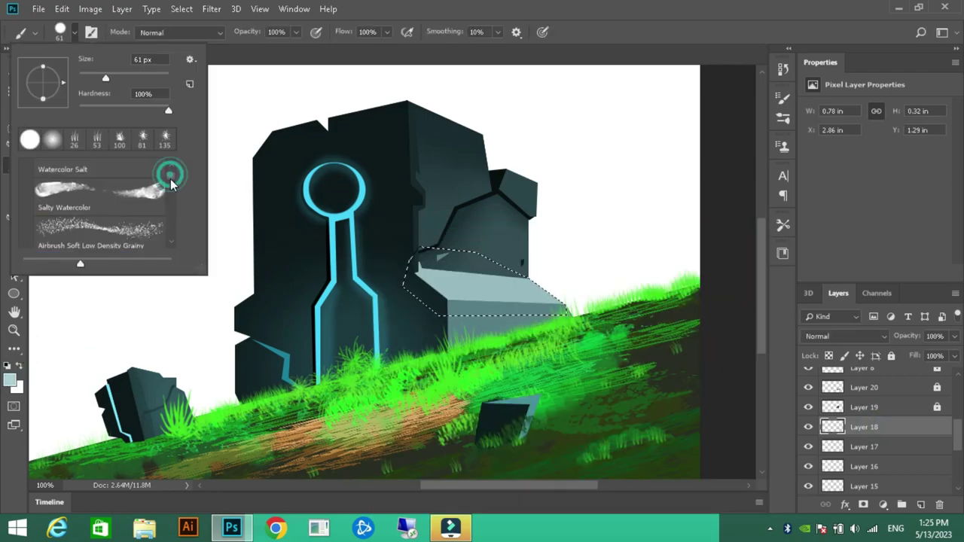
scroll(173, 219, "down", 5)
scroll(174, 166, "up", 3)
scroll(174, 166, "down", 4)
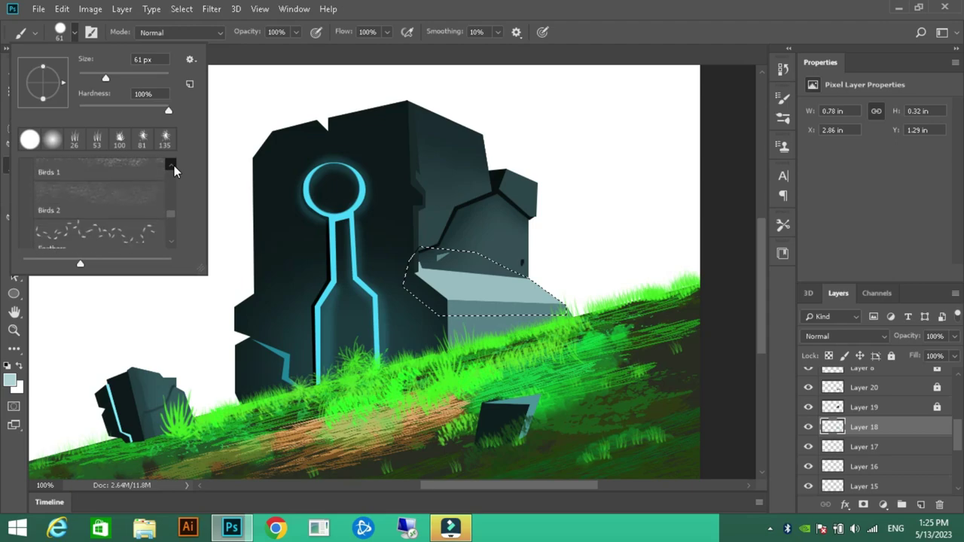
left_click(98, 162)
left_click(9, 380)
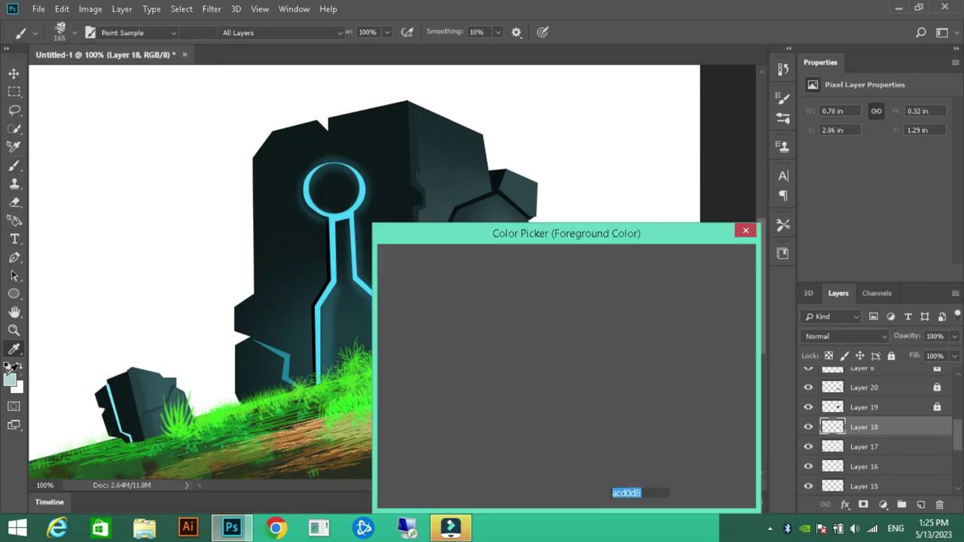
left_click(708, 260)
key("l")
key("ctrl+d")
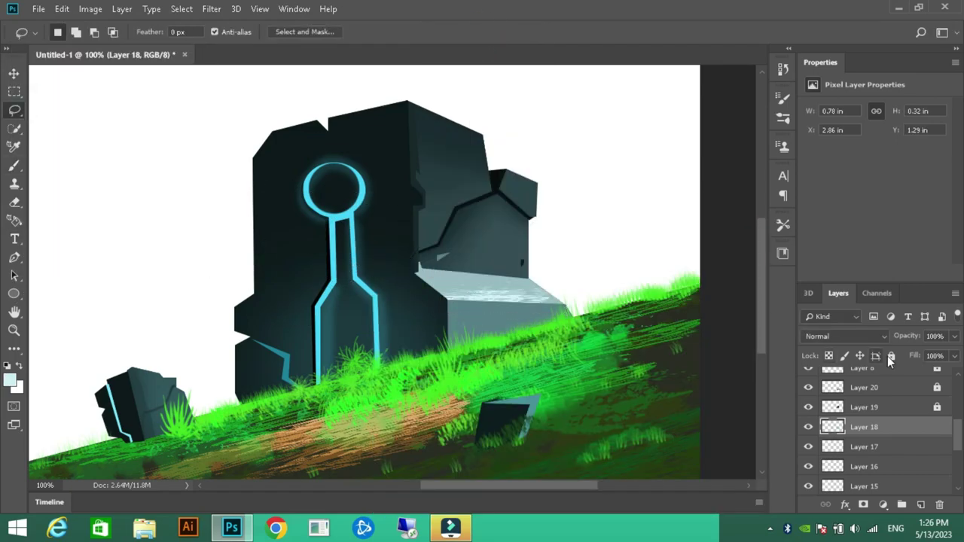
Paint bluish grass along the monolith's base on Layer 10 with the grass brush
scroll(867, 422, "down", 5)
left_click(904, 395)
key("b")
left_click(74, 32)
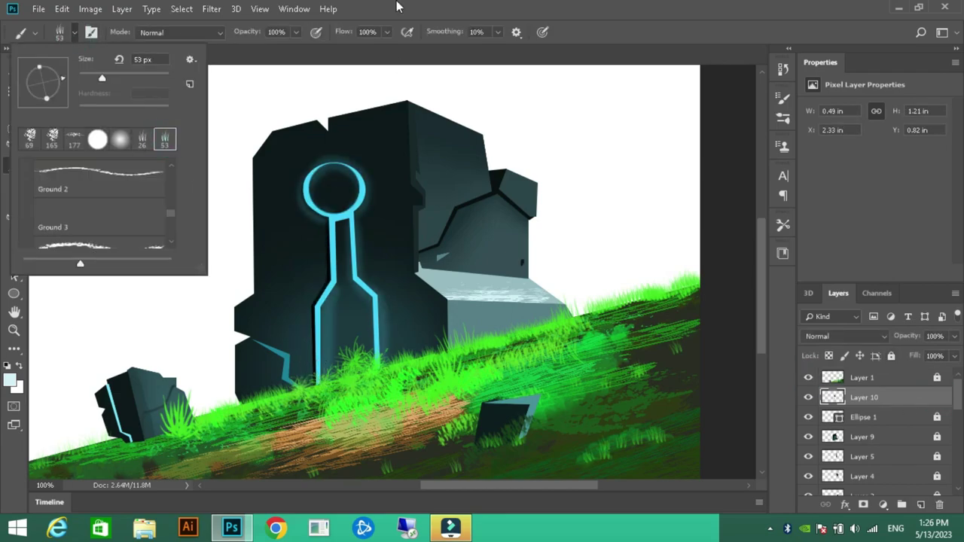
left_click(20, 172)
left_click_drag(261, 388, 337, 369)
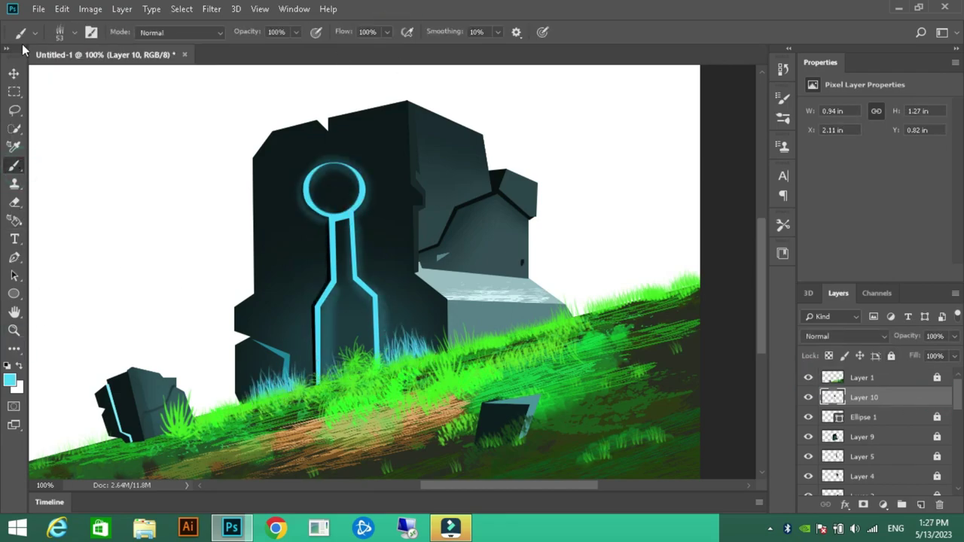
left_click(13, 258)
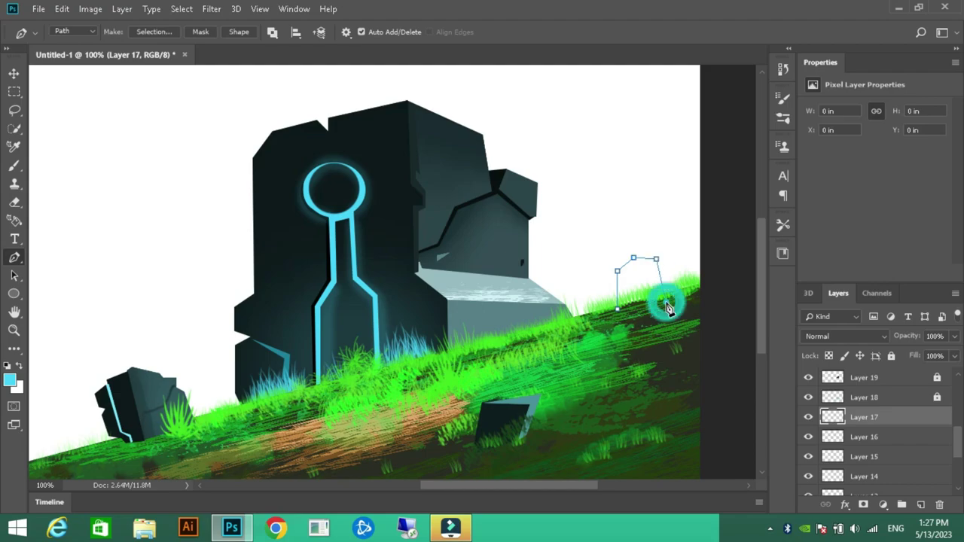
Fill the rock outline with black on Layer 17 and lock its transparent pixels
key("ctrl+Return")
key("d")
key("alt+BackSpace")
key("ctrl+d")
key("alt+bracketleft")
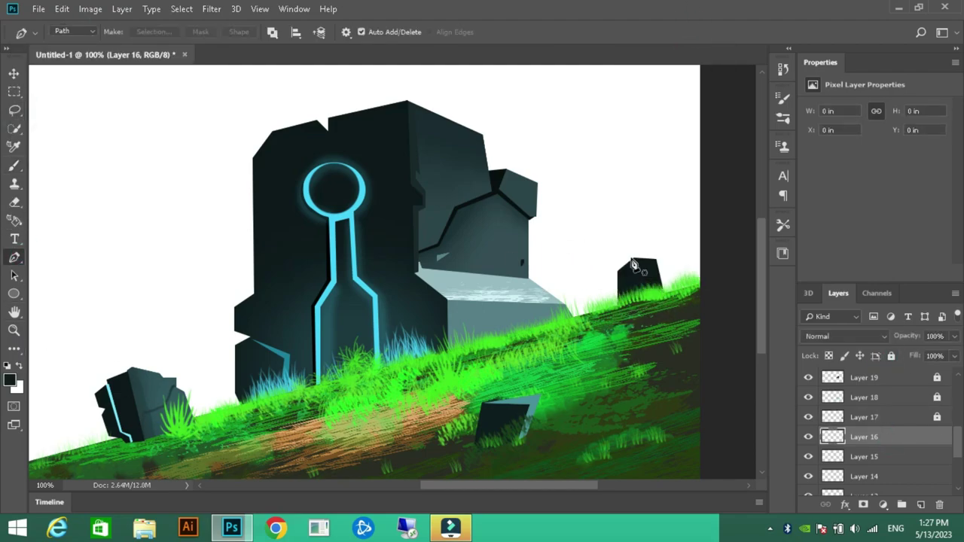
Fill the rock's side face with dark teal on Layer 16 and lock it
key("b")
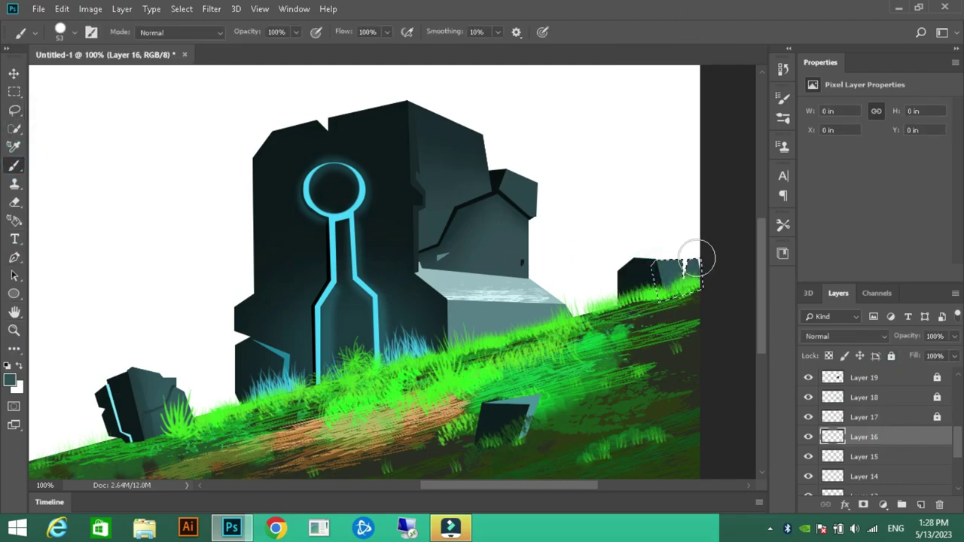
left_click(639, 271, "alt")
key("alt+BackSpace")
key("ctrl+d")
key("alt+bracketleft")
key("p")
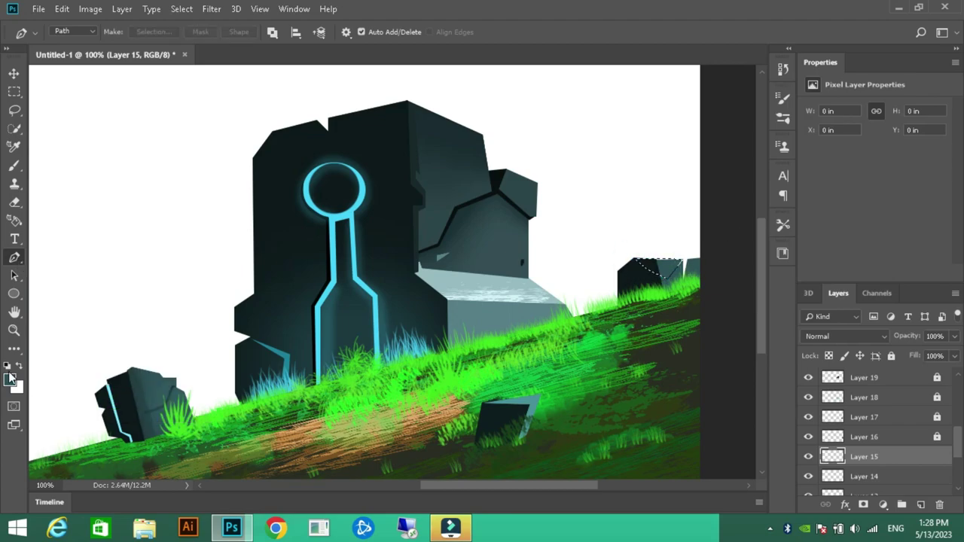
Fill a small light teal facet on the rock and outline another facet
key("b")
left_click(693, 259, "alt")
key("alt+BackSpace")
key("ctrl+d")
left_click(14, 258)
left_click(701, 258)
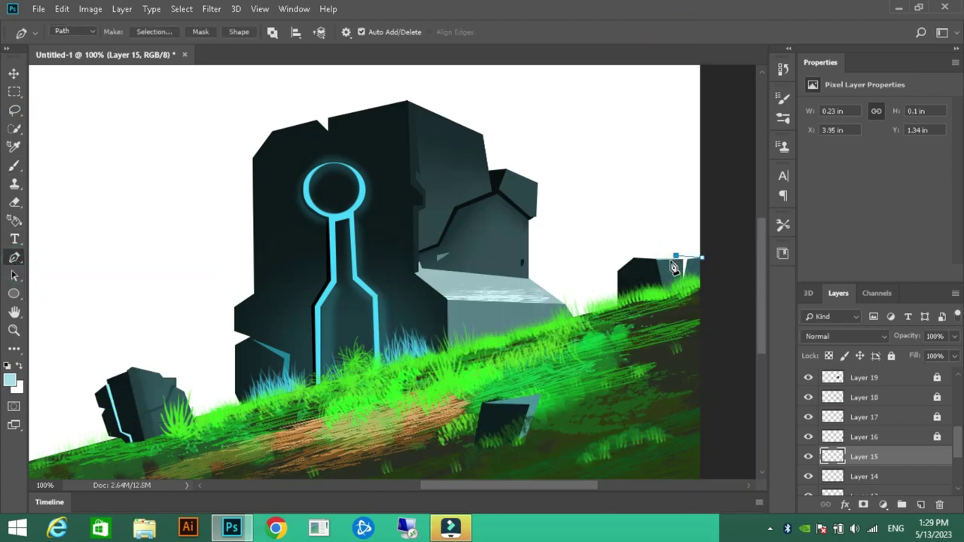
Close the facet outline at the canvas edge and fill it with a dark colour
key("b")
left_click(682, 265, "alt")
key("alt+BackSpace")
key("ctrl+d")
key("l")
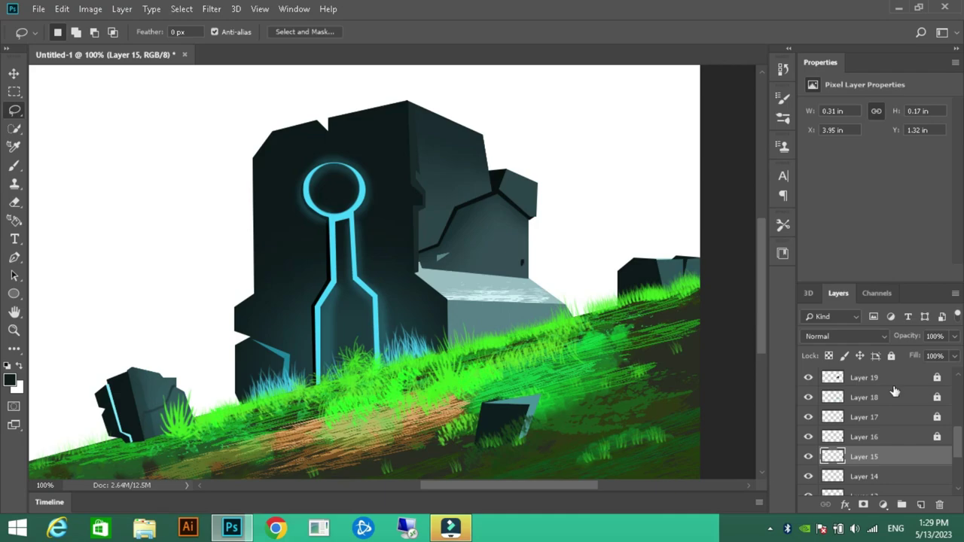
Paint grass on Layer 1 around the rock base, then fit the painting on screen
key("b")
left_click(693, 284, "alt")
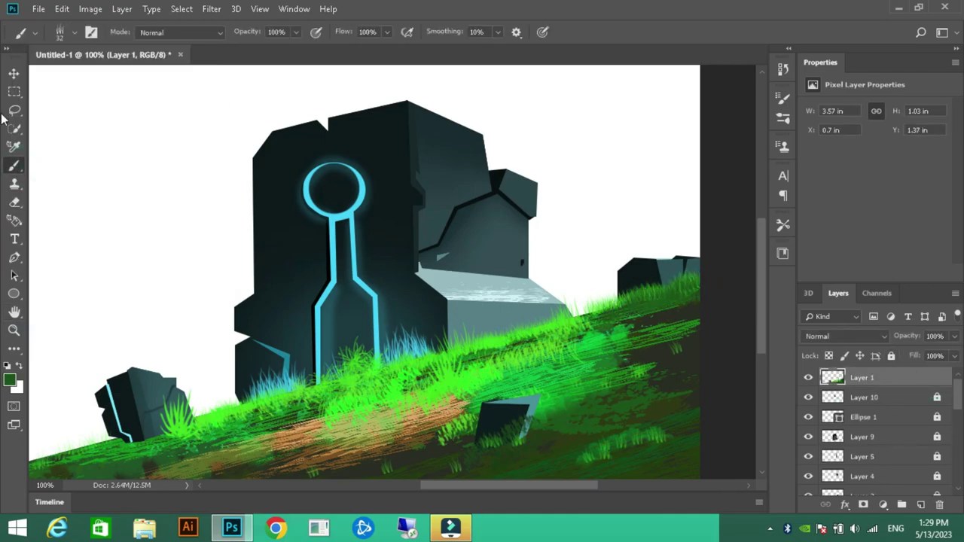
key("ctrl+0")
key("v")
scroll(924, 422, "down", 3)
left_click(924, 399)
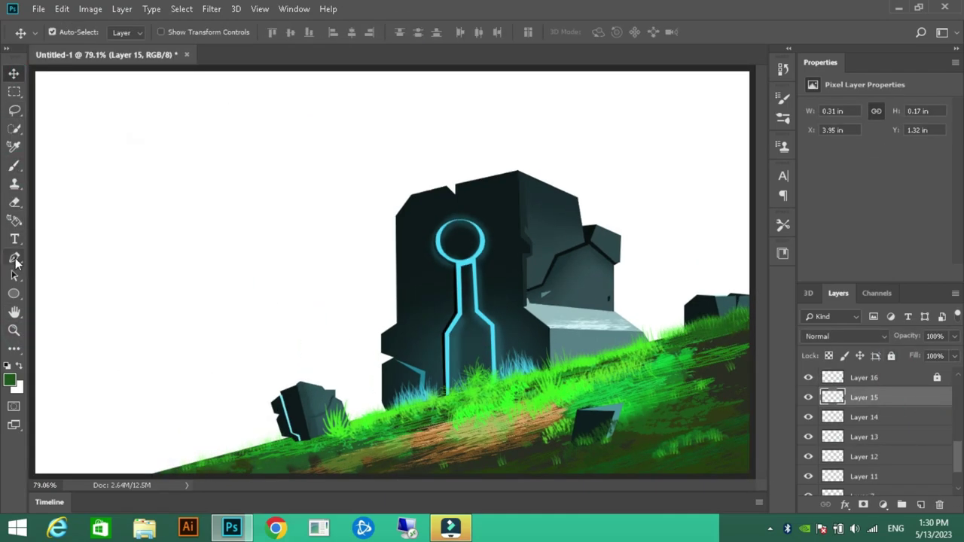
Finish the hill outline along the monolith's left edge, lock Layer 15, and move to Layer 14
left_click(14, 258)
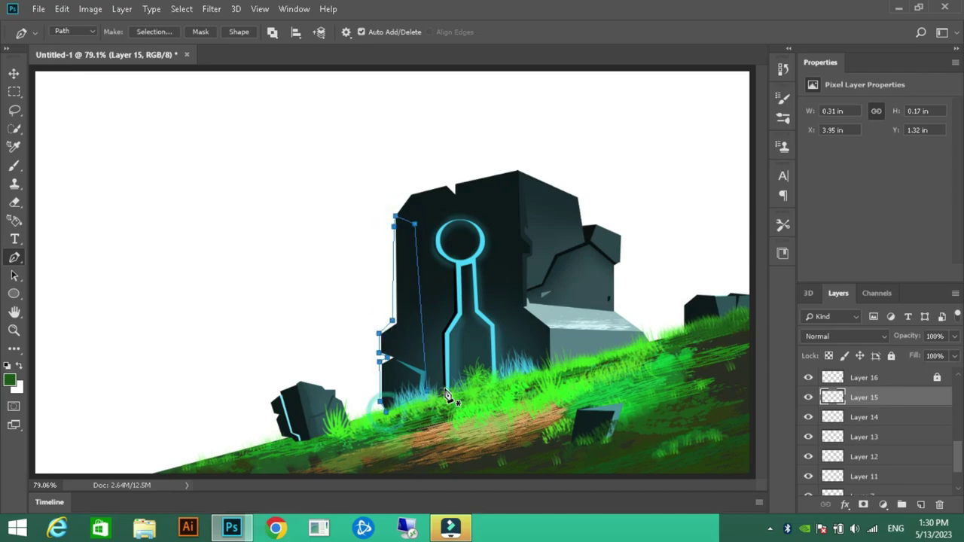
key("b")
left_click(409, 226, "alt")
right_click(409, 226)
key("l")
key("alt+bracketleft")
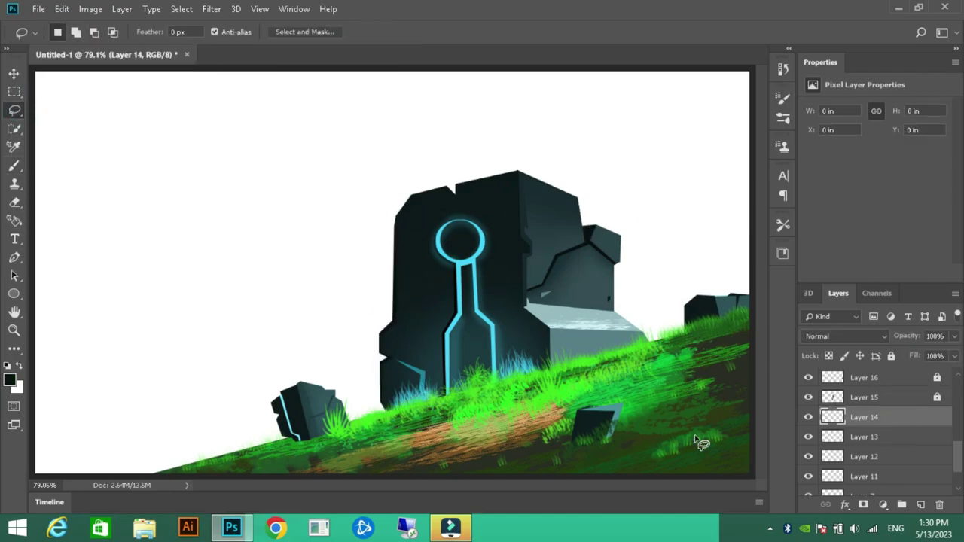
left_click(15, 259)
Fill the distant left hill selection with a dark olive green
left_click_drag(83, 294, 55, 292)
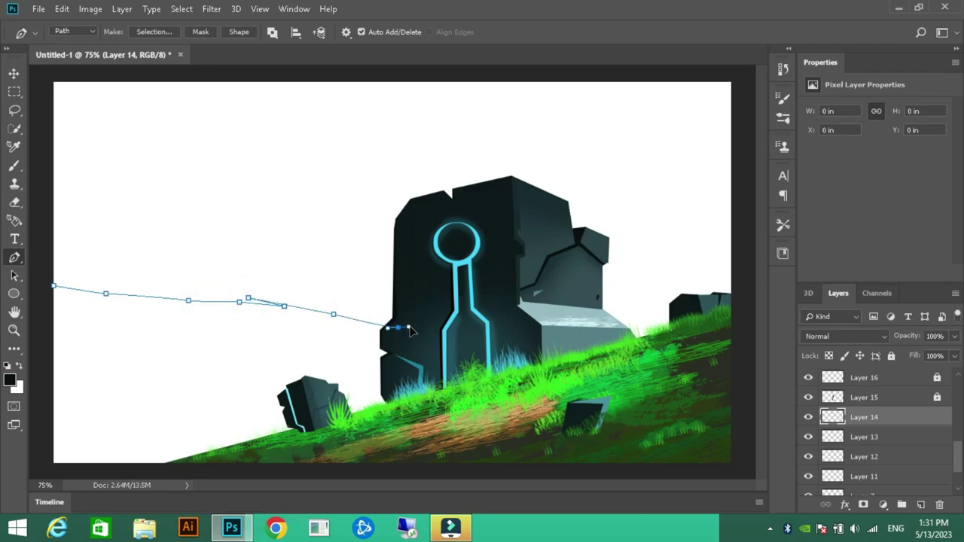
left_click(10, 381)
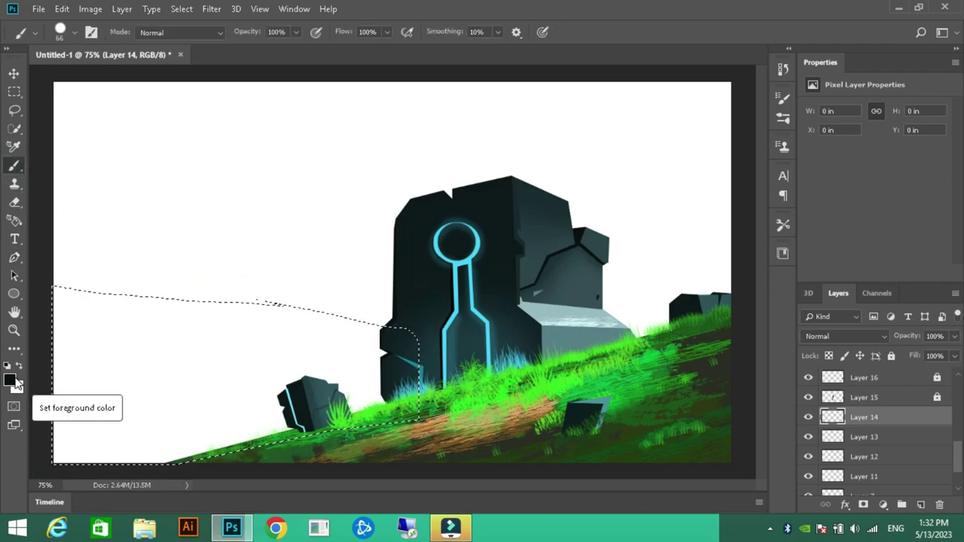
left_click(575, 413)
left_click_drag(482, 407, 468, 409)
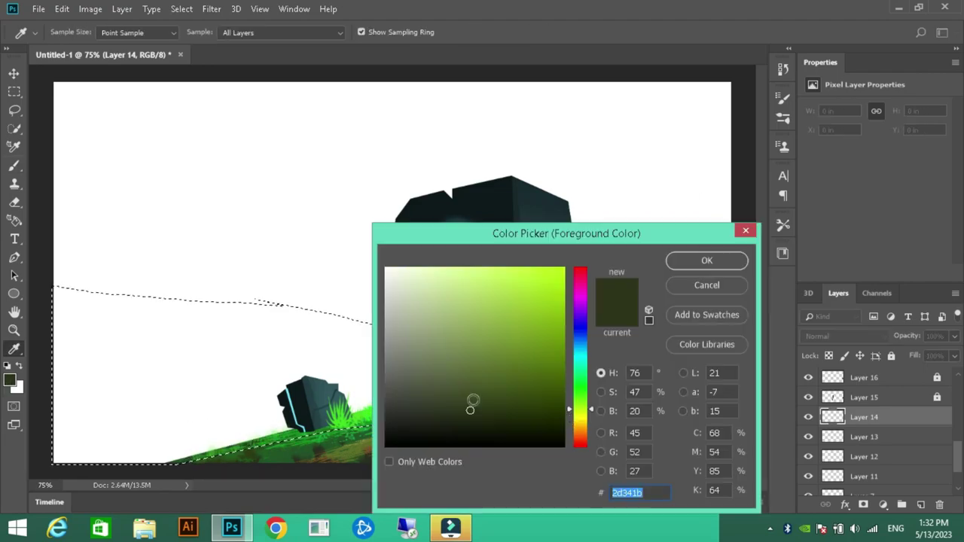
key("Return")
key("b")
key("alt+BackSpace")
Brush a dark olive patch on the lower-left hill and tan patches mid-hill
left_click(66, 31)
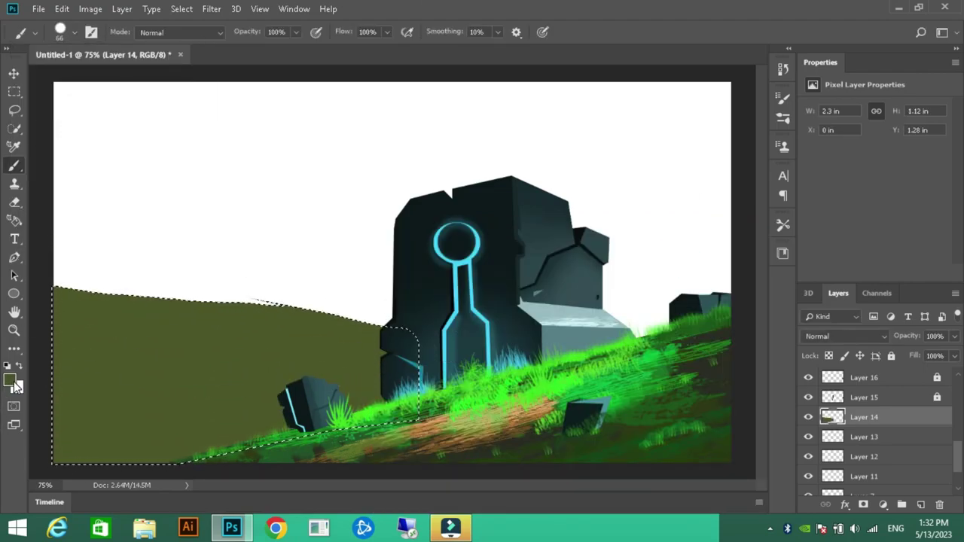
left_click_drag(91, 366, 200, 413)
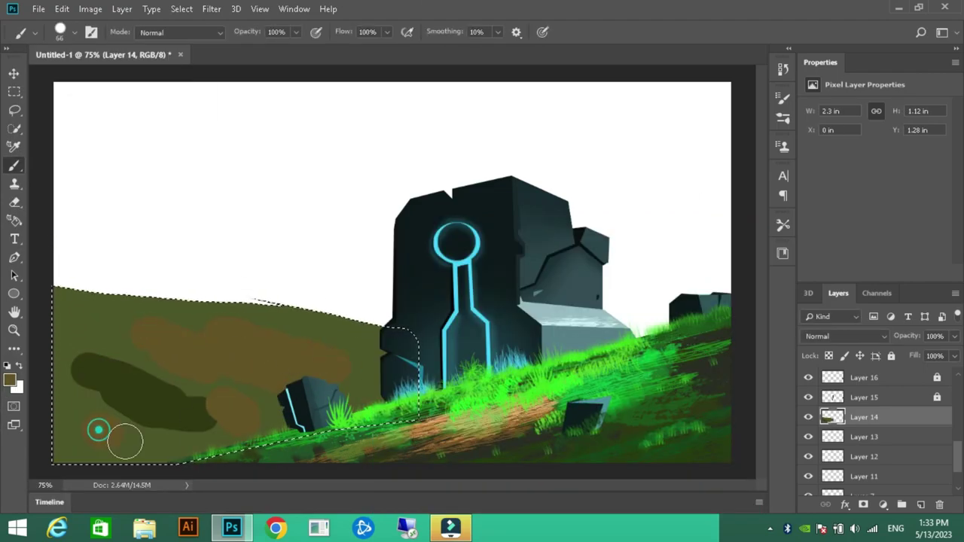
left_click_drag(252, 345, 309, 350)
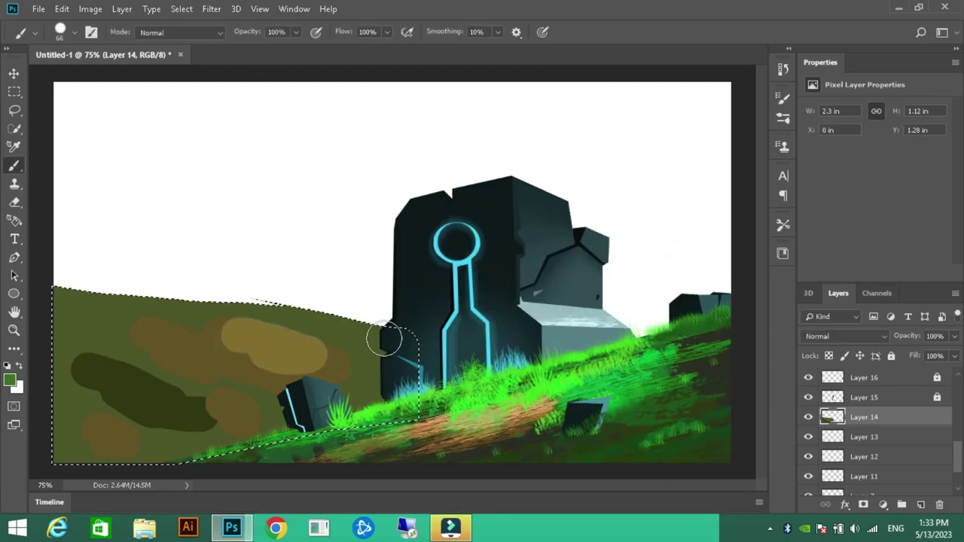
Erase leaf-shaped gaps across the hill with the Scattered Maple Leaves eraser brush
left_click(66, 31)
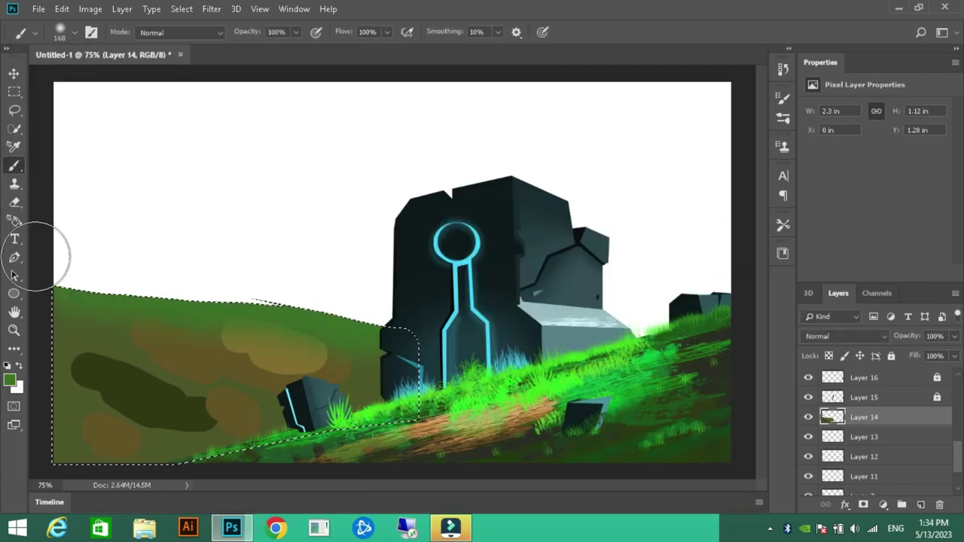
left_click(14, 202)
left_click(66, 31)
key("period")
key("period")
key("period")
key("period")
key("period")
key("period")
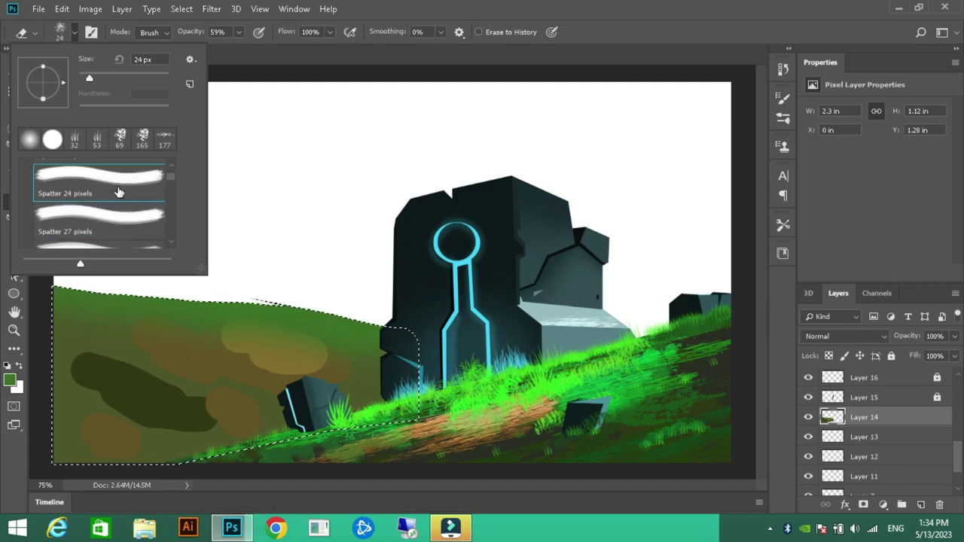
key("period")
key("period")
key("period")
key("period")
key("period")
key("period")
left_click(129, 323)
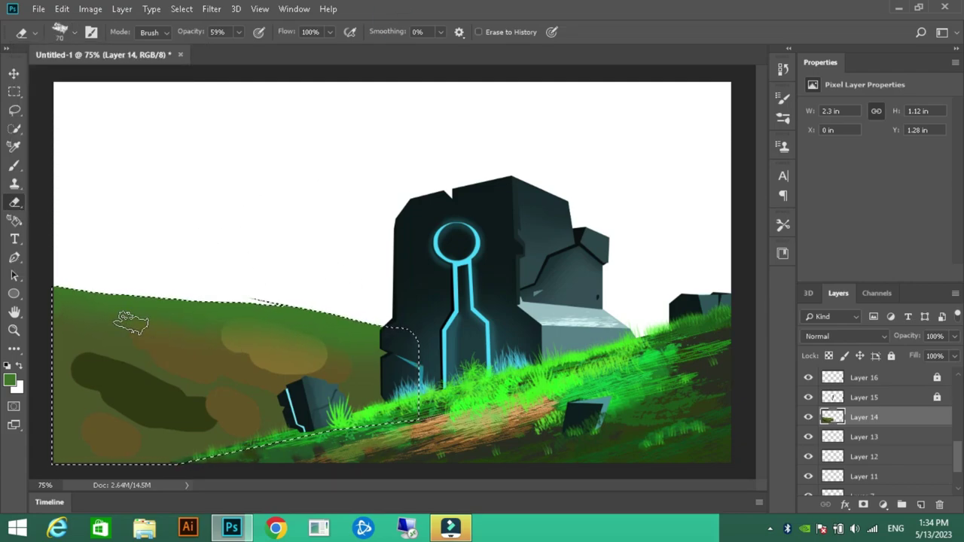
mouse_move(128, 324)
left_mouse_down()
mouse_move(216, 325)
mouse_move(67, 360)
left_mouse_up()
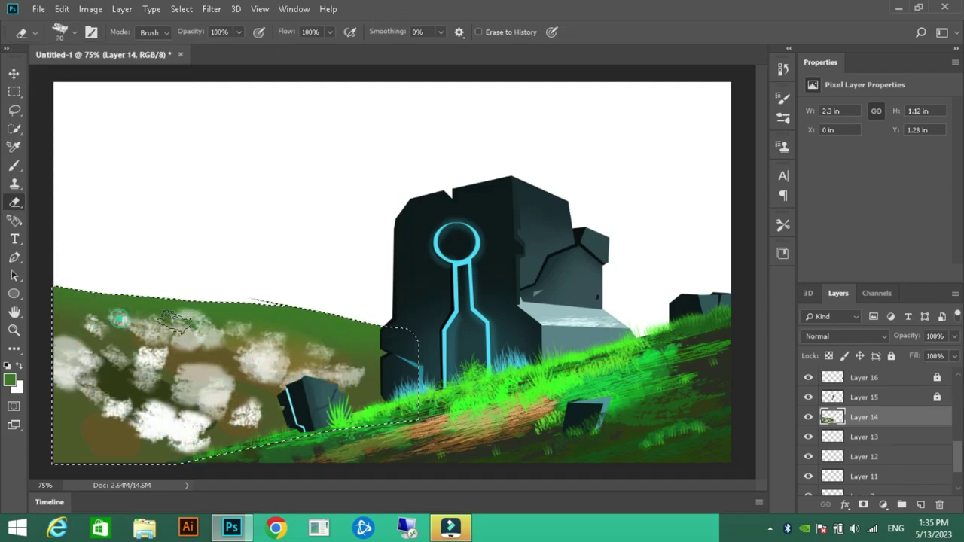
Lock Layer 14 and paint green on Layer 13 behind the hill's white gaps
left_click(892, 356)
left_click(864, 437)
left_click(10, 381)
left_click(737, 258)
key("b")
left_click(60, 31)
left_click_drag(243, 162, 118, 355)
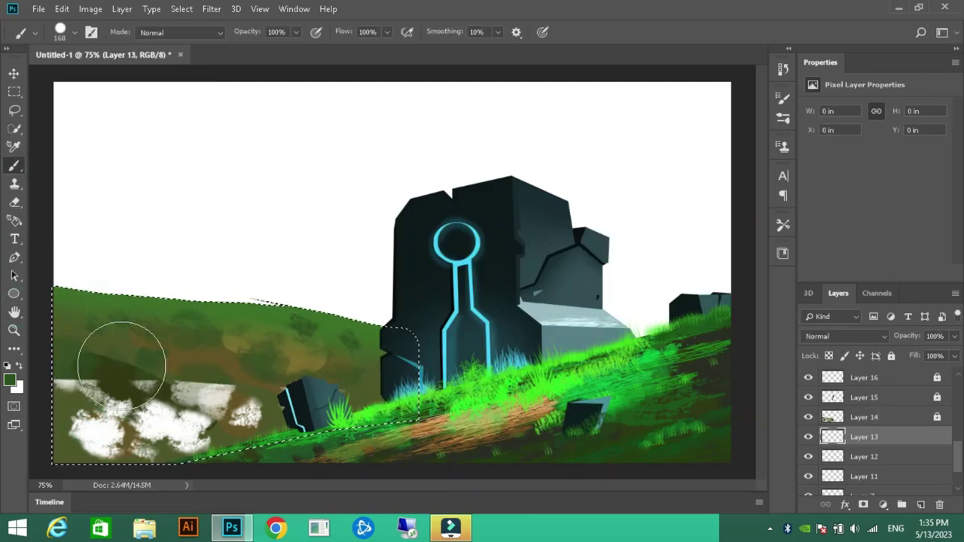
Lock Layer 13, repaint the hill in darker green, and pick a bright green
left_click(892, 356)
left_click(865, 417)
left_click_drag(135, 390, 226, 422)
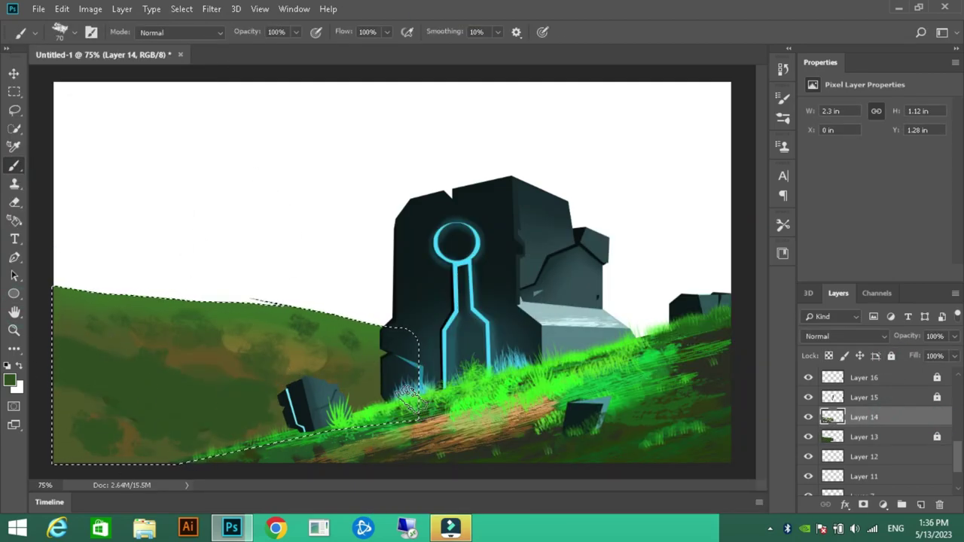
left_click(10, 382)
left_click(527, 301)
left_click(736, 258)
Choose the Ground 2 brush, sample a darker olive, and paint a yellow stroke across the hill
left_click(60, 32)
left_click_drag(172, 178, 171, 213)
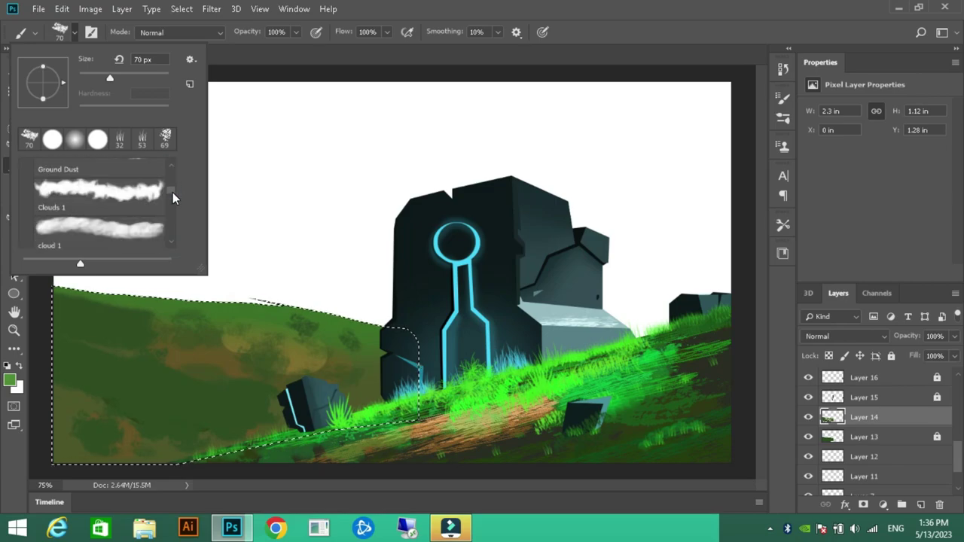
left_click(98, 179)
key("Return")
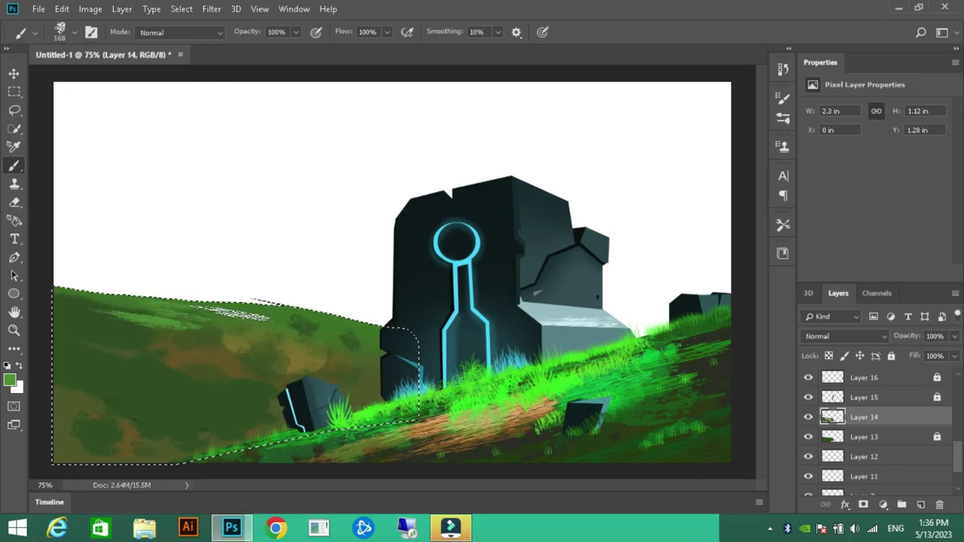
left_click(224, 345, "alt")
key("b")
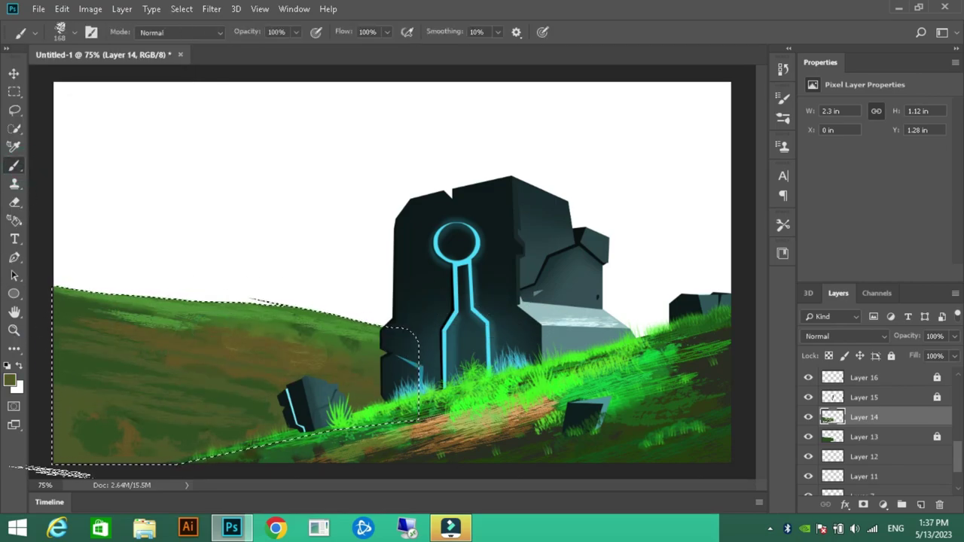
left_click_drag(196, 339, 362, 369)
Repaint the yellow streak at 75% opacity and pick a dark green
key("7")
key("5")
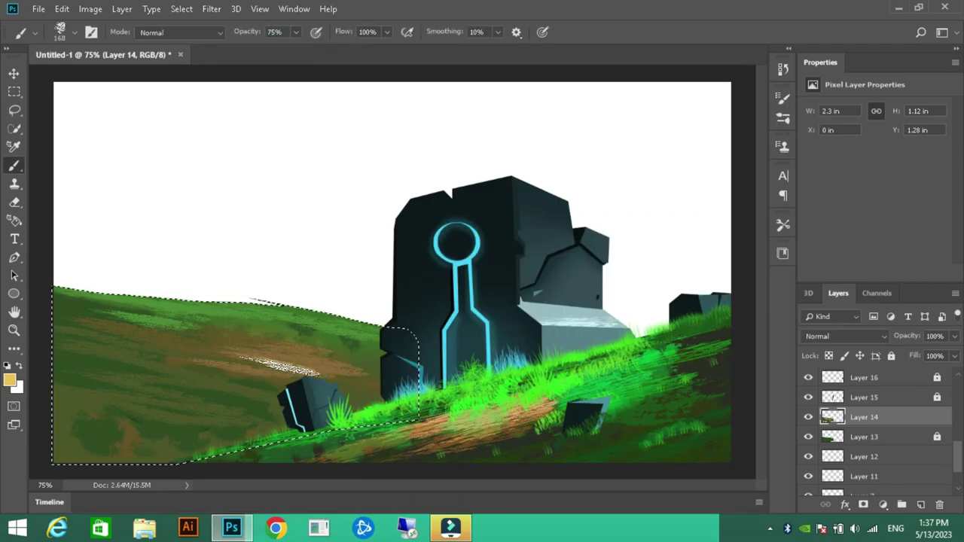
left_click_drag(230, 340, 304, 362)
left_click(10, 381)
left_click(581, 411)
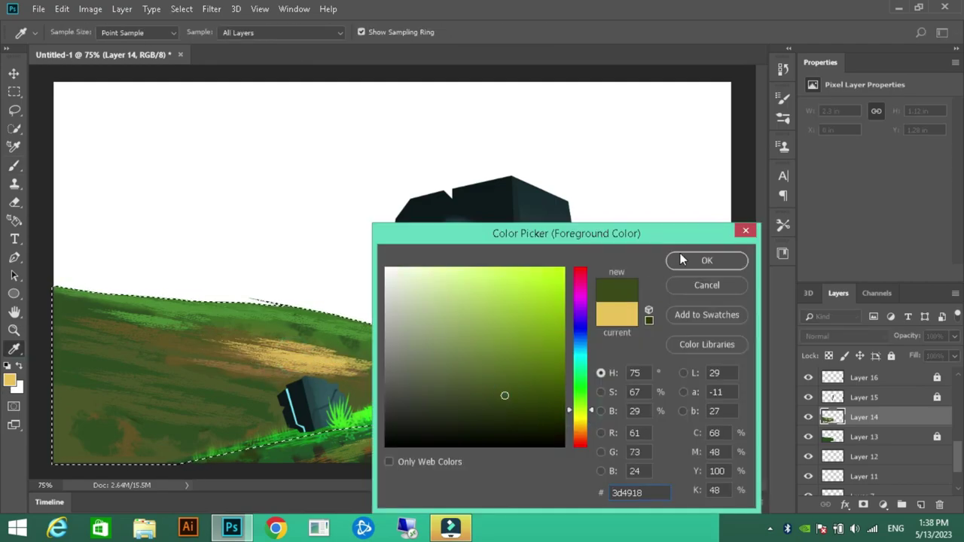
left_click(707, 260)
key("b")
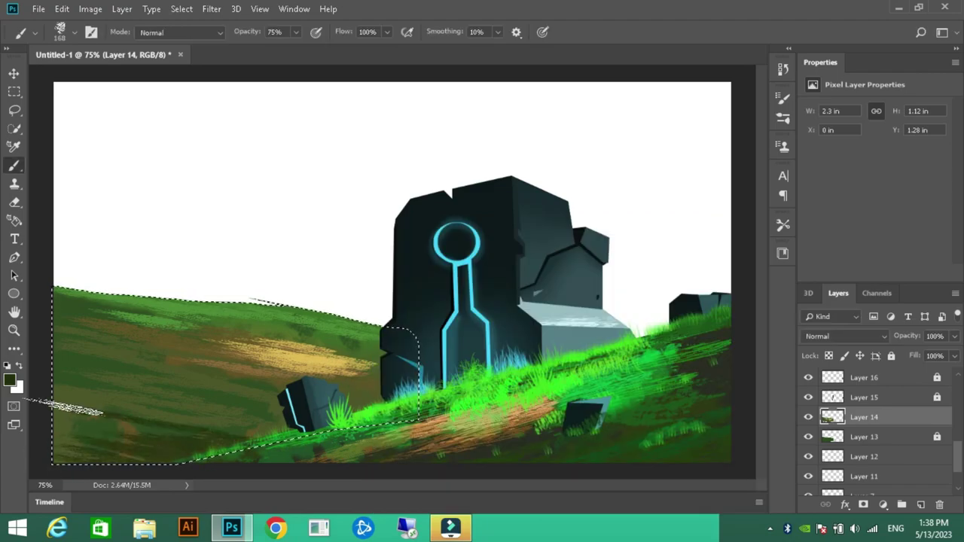
Keep dark green, check the brush presets, and set a new mid green
left_click(10, 380)
left_click(732, 260)
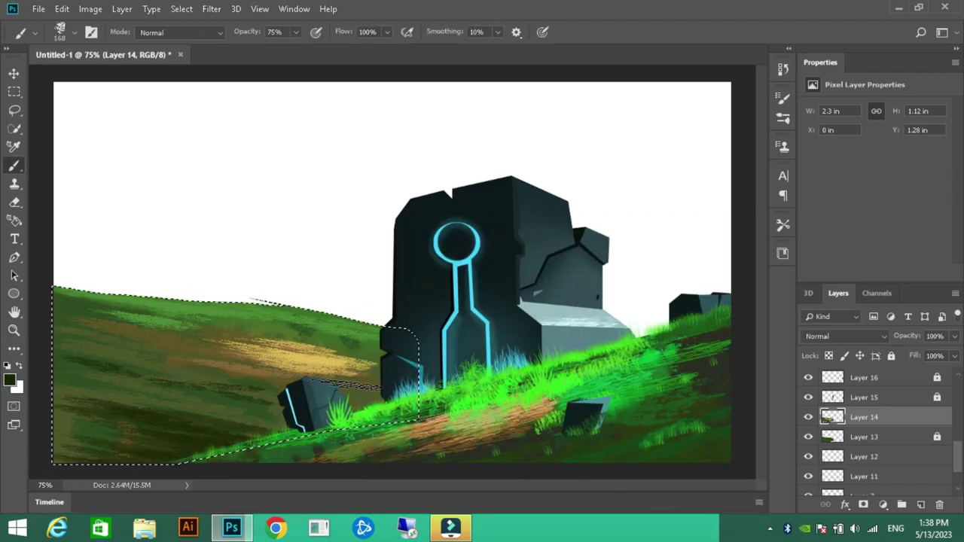
left_click(74, 32)
key("i")
left_click(9, 381)
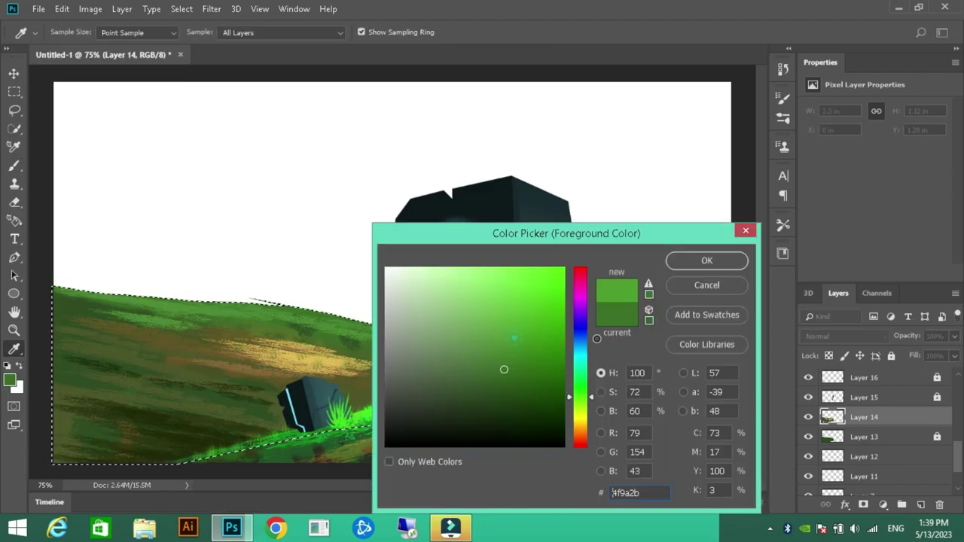
key("Return")
Finish the last ground stroke and deselect the hill selection
key("b")
left_click(15, 110)
right_click(160, 60)
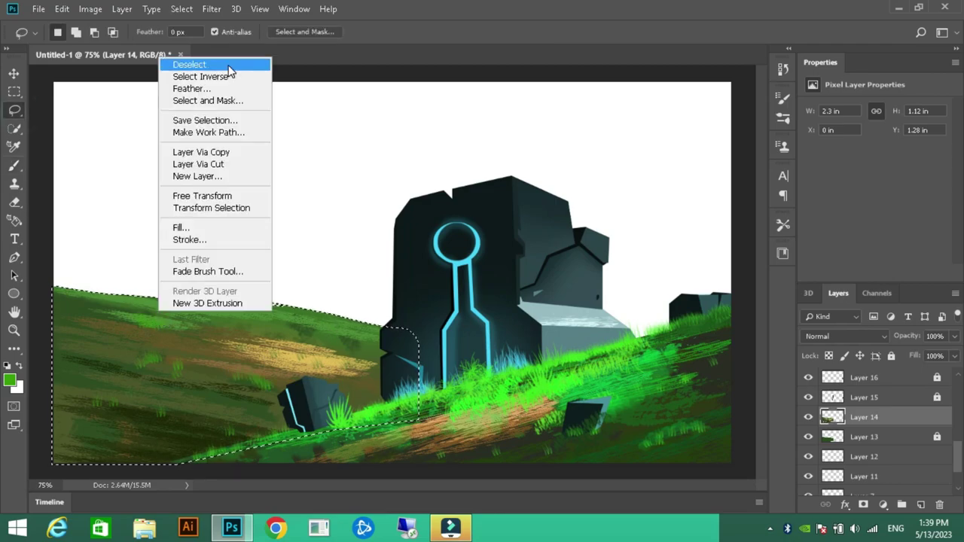
left_click(175, 62)
key("p")
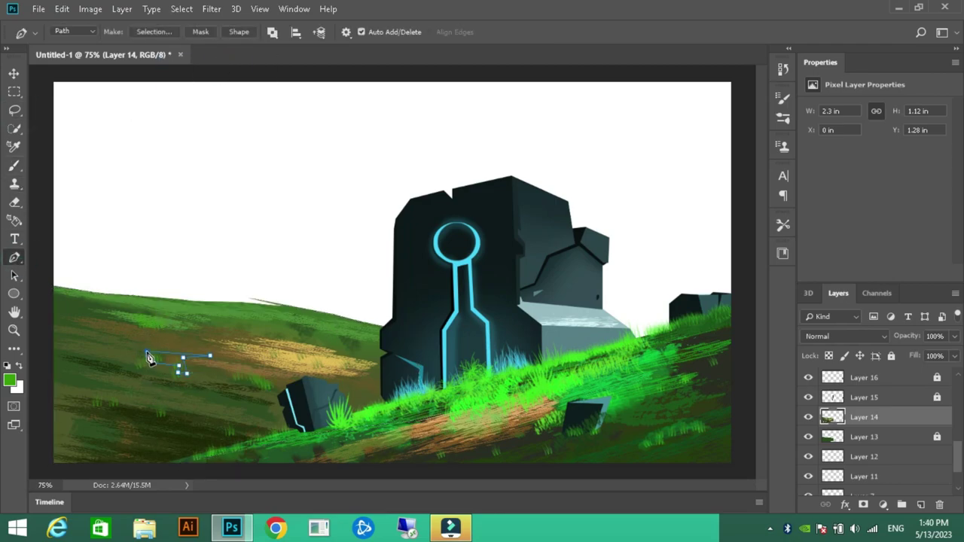
Convert the rock outline to a selection, fill it black, and deselect
key("ctrl+Return")
key("b")
key("d")
key("l")
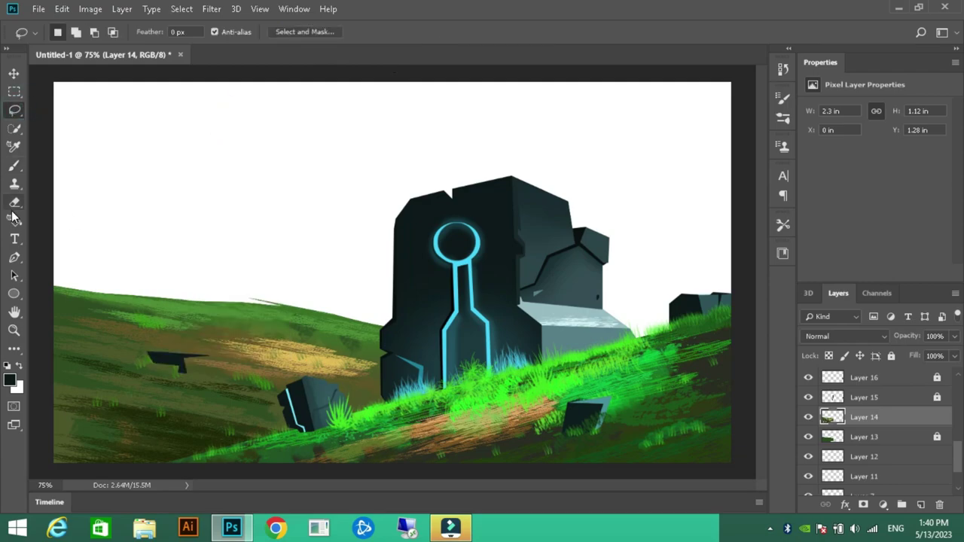
key("p")
key("ctrl+d")
Sample the monolith's slate colour and lasso-fill the rock's top face with it
key("i")
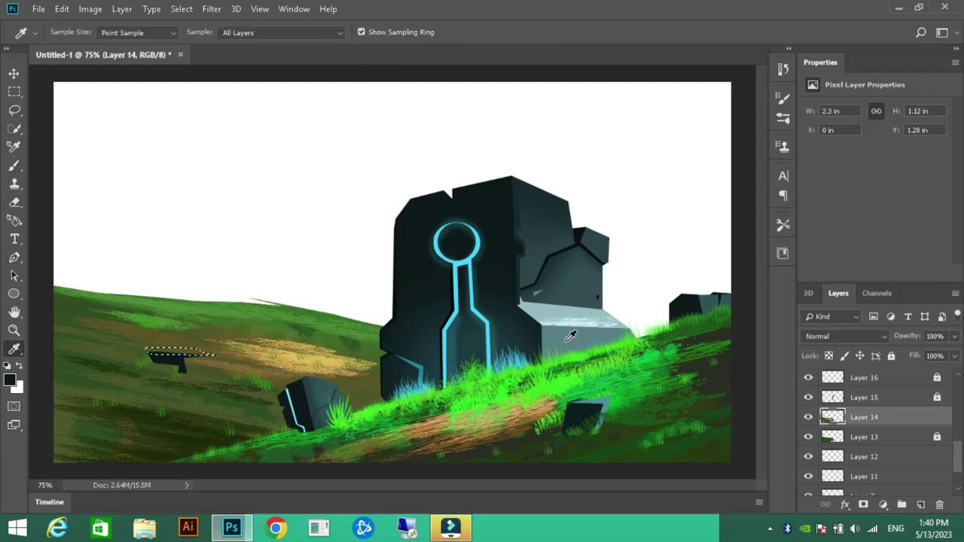
left_click(586, 302)
key("b")
left_click_drag(140, 339, 215, 353)
key("l")
left_click(16, 254)
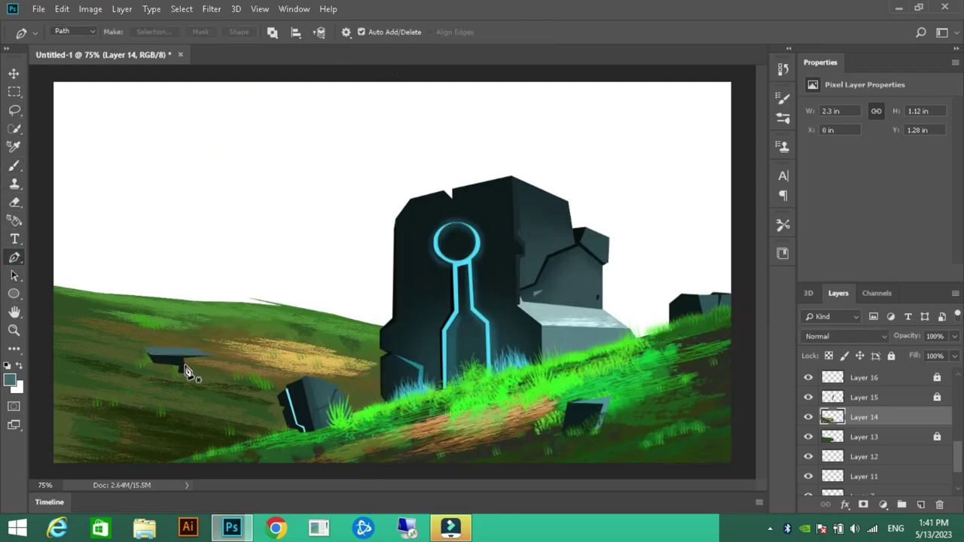
Clear the leftover path and selection around the rock
key("b")
key("l")
key("p")
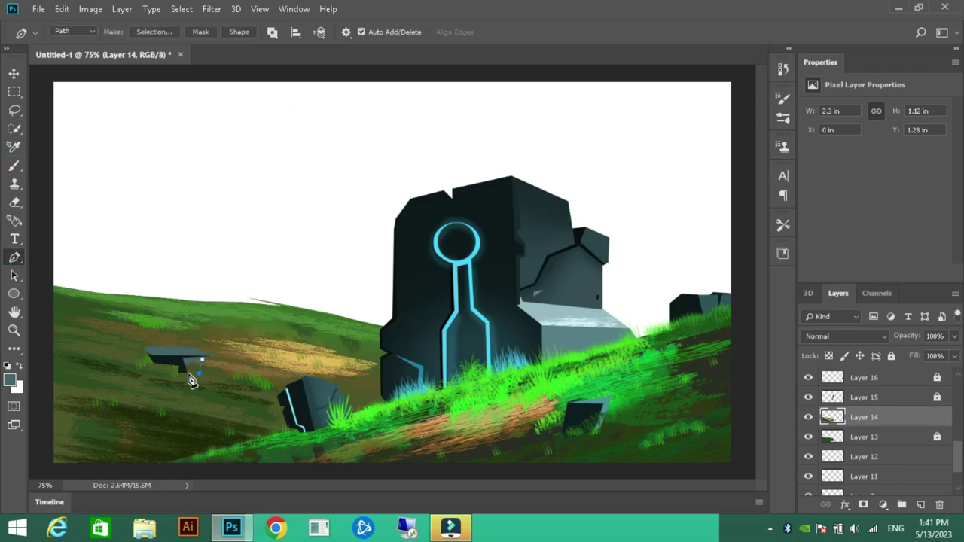
right_click(189, 123)
left_click(269, 129)
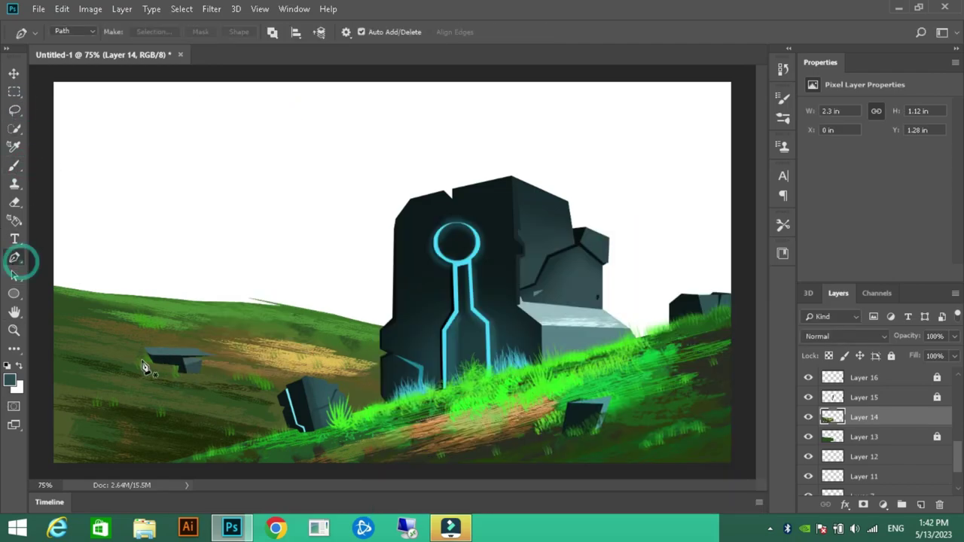
key("z")
key("p")
key("b")
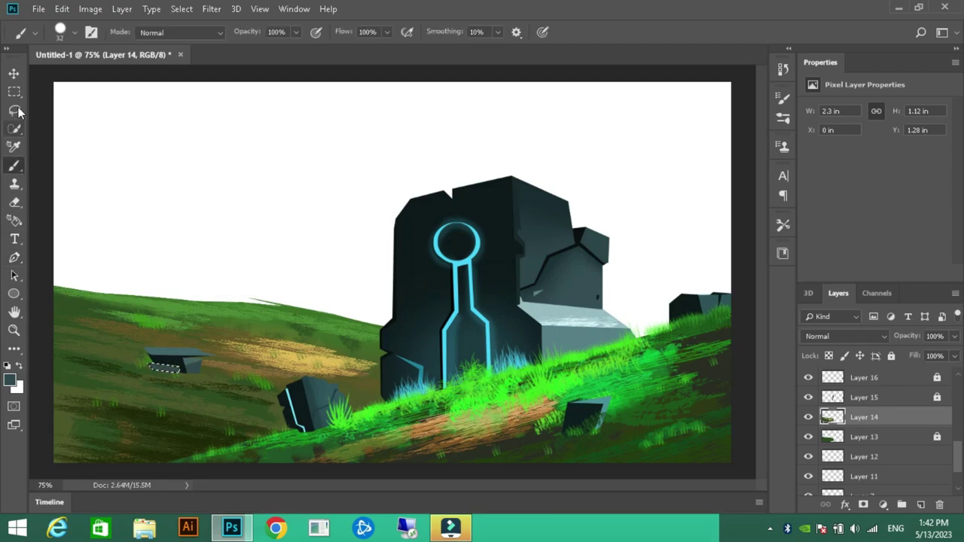
key("v")
left_click(234, 176)
Lock Layer 14, set brush size to 95, and start a Pen path on Layer 12
key("b")
key("l")
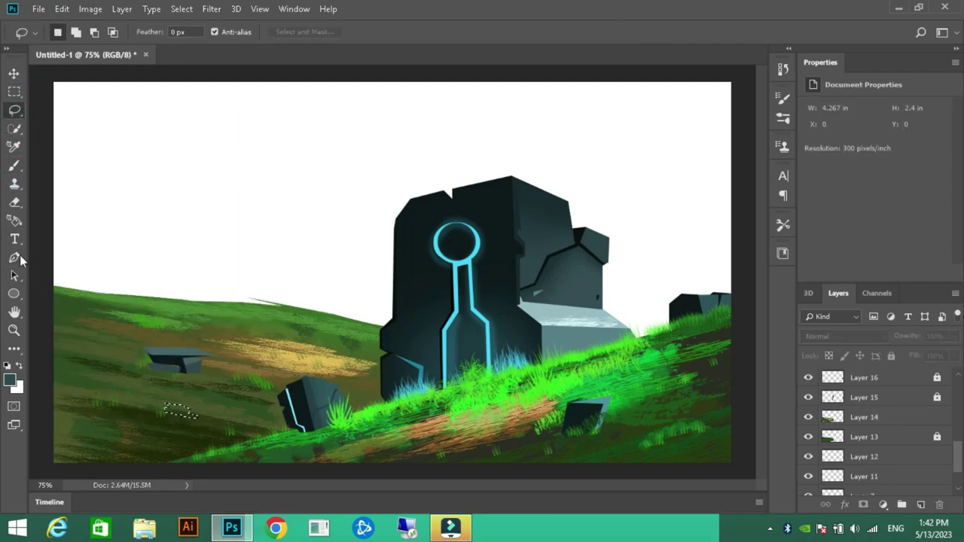
key("b")
left_click(162, 402, "ctrl")
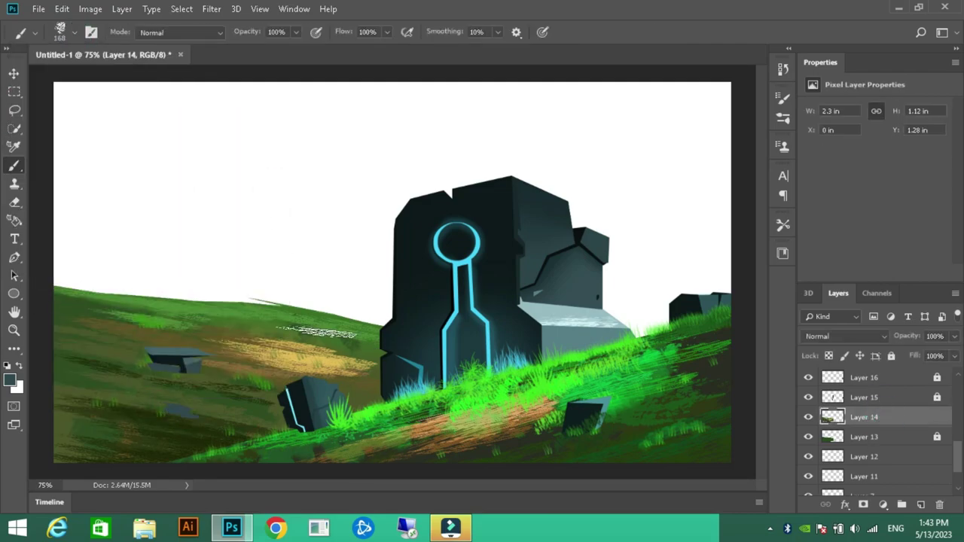
key("bracketleft")
key("bracketleft")
key("bracketleft")
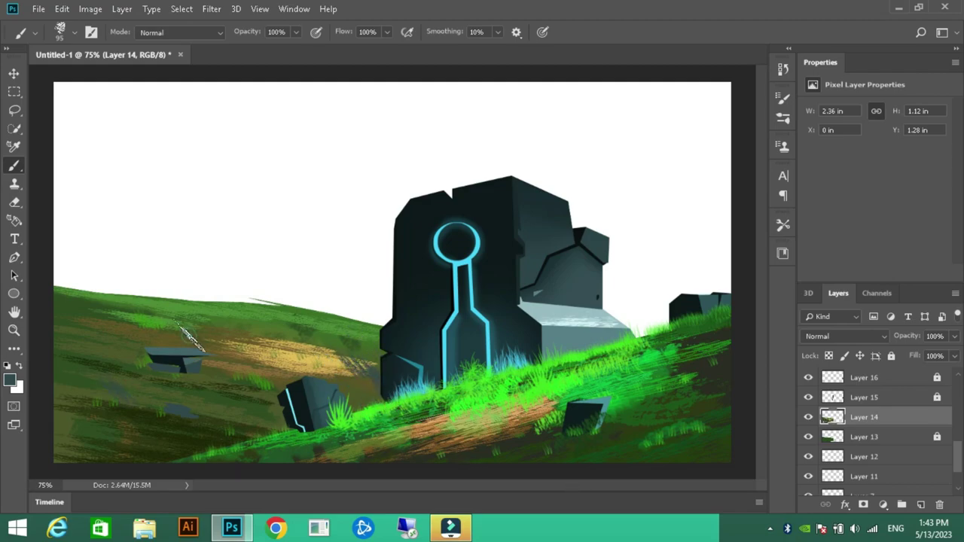
left_click(192, 339, "ctrl")
key("p")
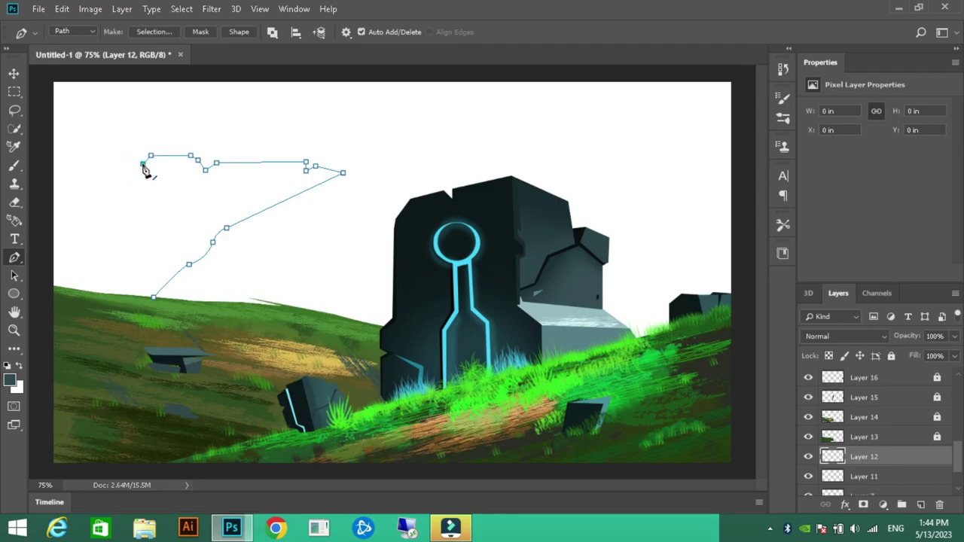
Fill the overhanging rock with dark colour, then brush soft teal light over it at 43% opacity
left_click(47, 293)
key("ctrl+Return")
left_click(18, 167)
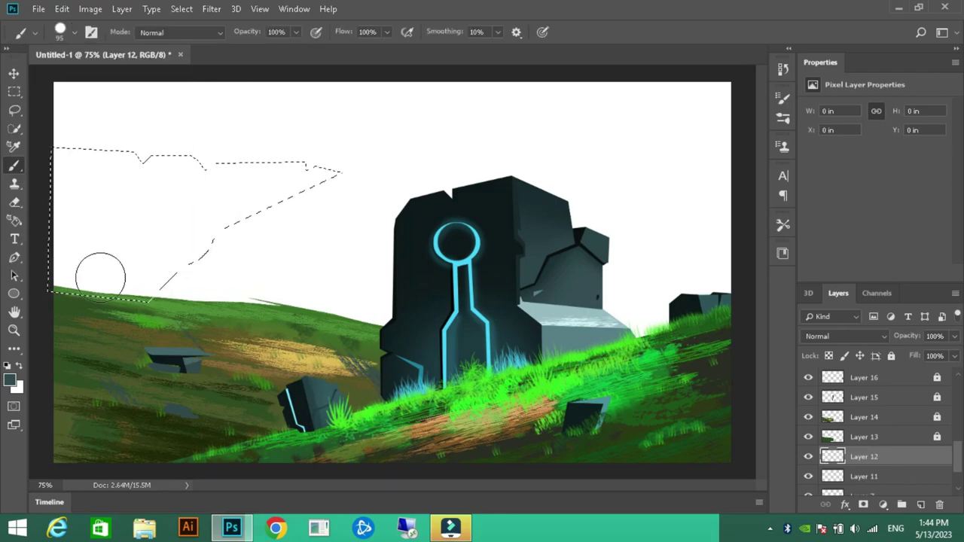
key("alt+BackSpace")
right_click(125, 90)
key("Escape")
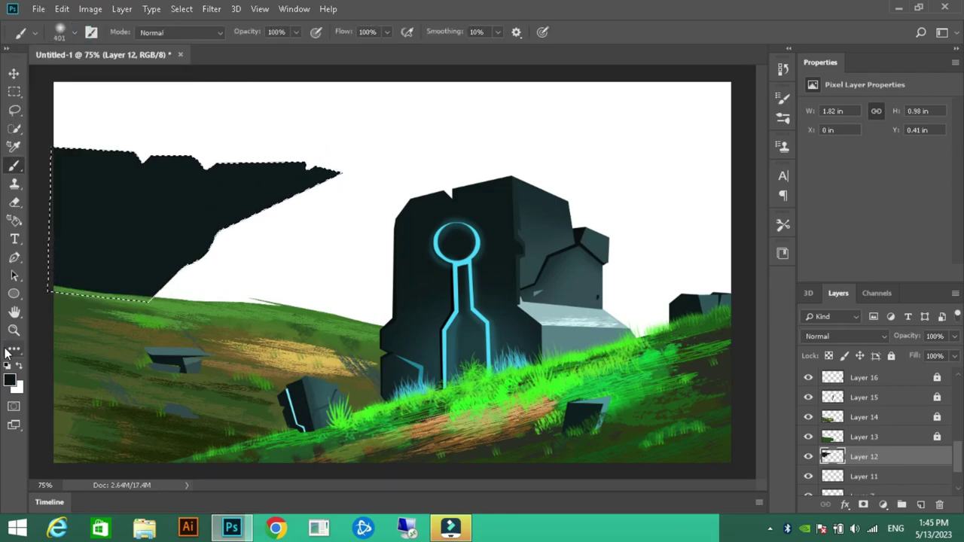
key("4")
key("3")
left_click_drag(226, 151, 368, 238)
key("ctrl+d")
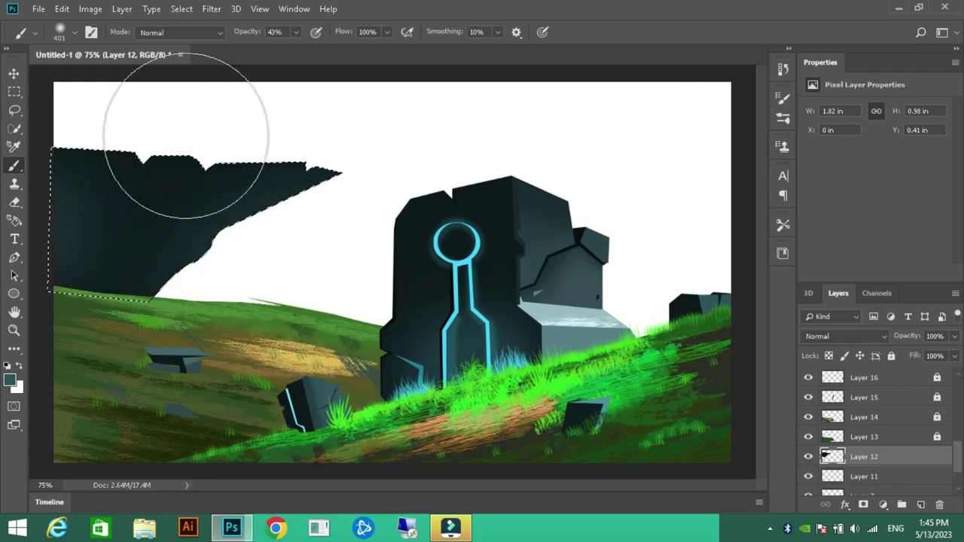
Outline a rock facet with the Pen and shade it in a lighter teal
key("p")
left_click(60, 288)
left_click(104, 246)
left_click(111, 220)
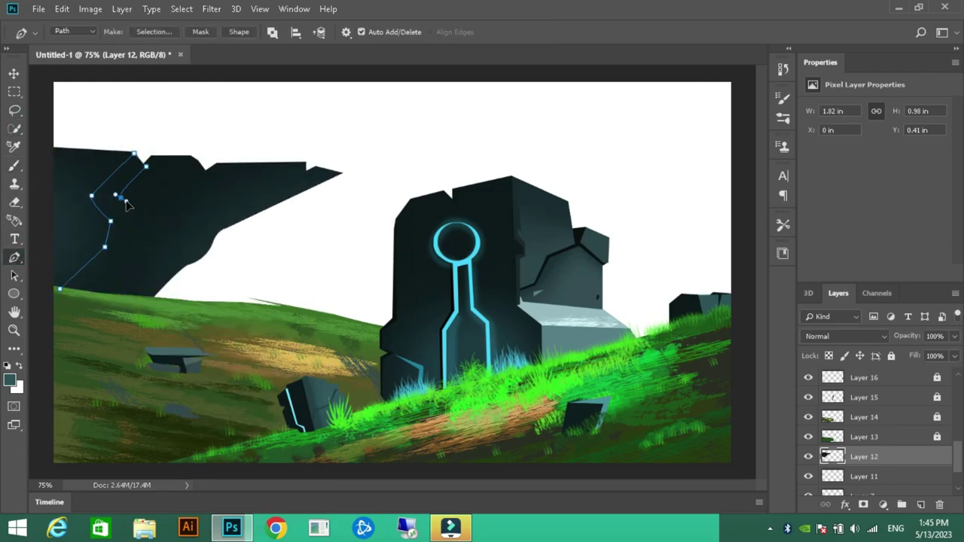
key("ctrl+Return")
left_click(10, 379)
left_click(709, 261)
key("b")
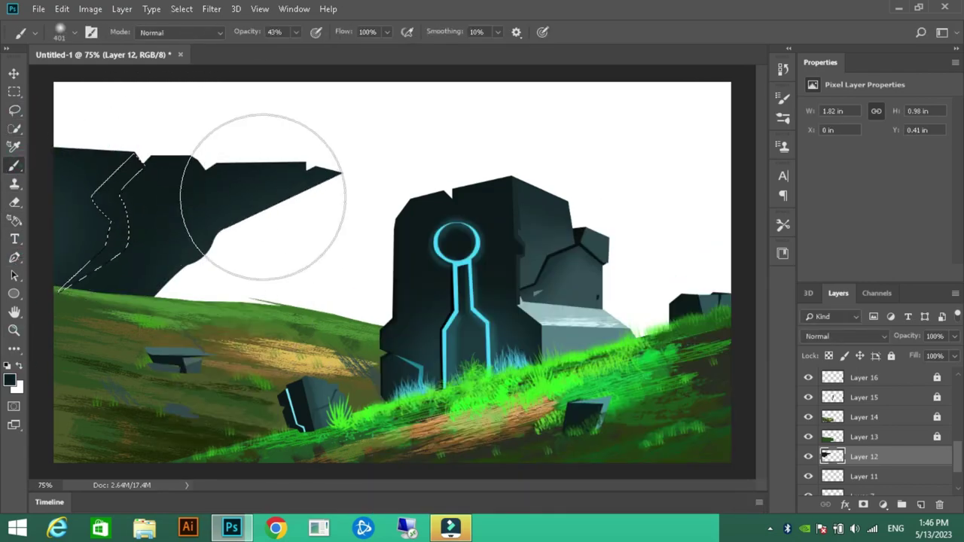
left_click(295, 31)
key("ctrl+d")
Outline another rock facet and shade it with a different teal
key("p")
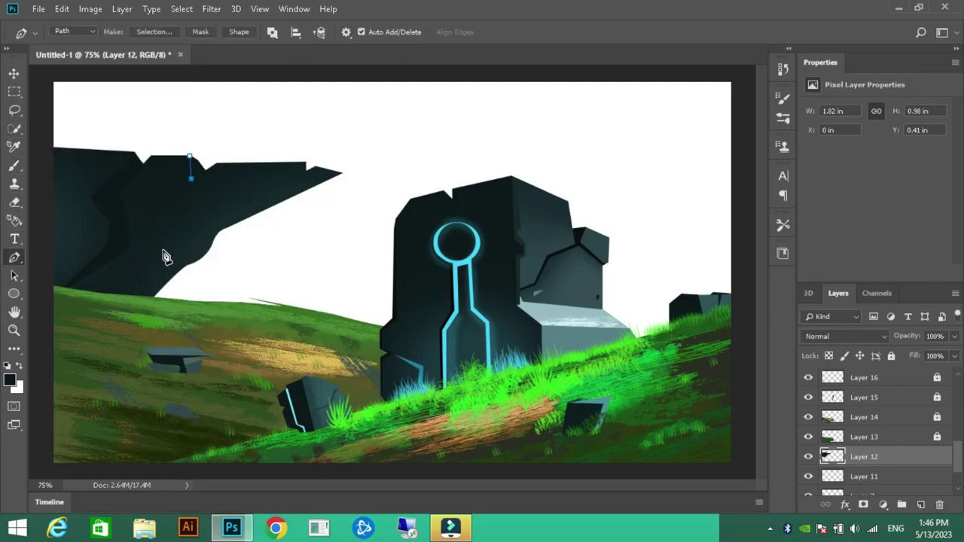
key("ctrl+Return")
left_click(10, 379)
left_click(708, 258)
key("b")
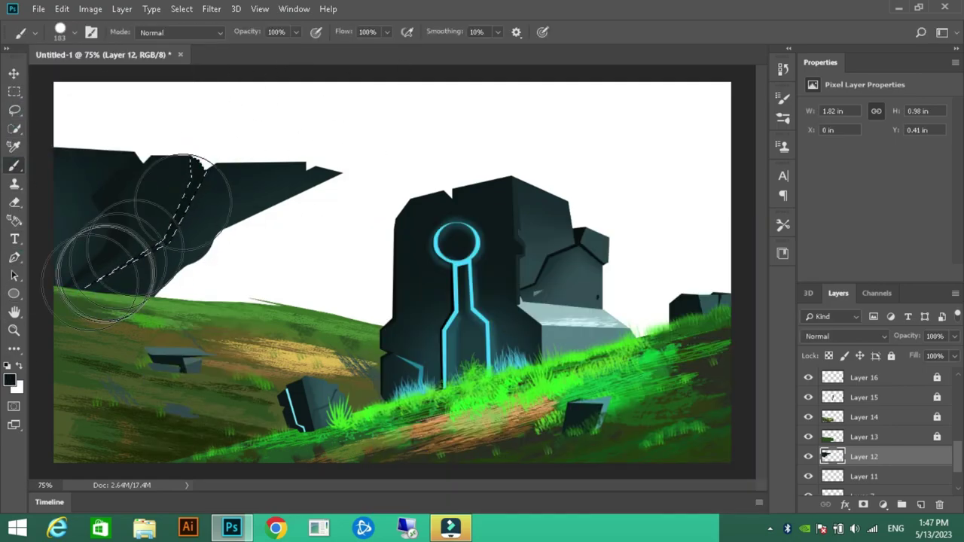
key("ctrl+d")
key("p")
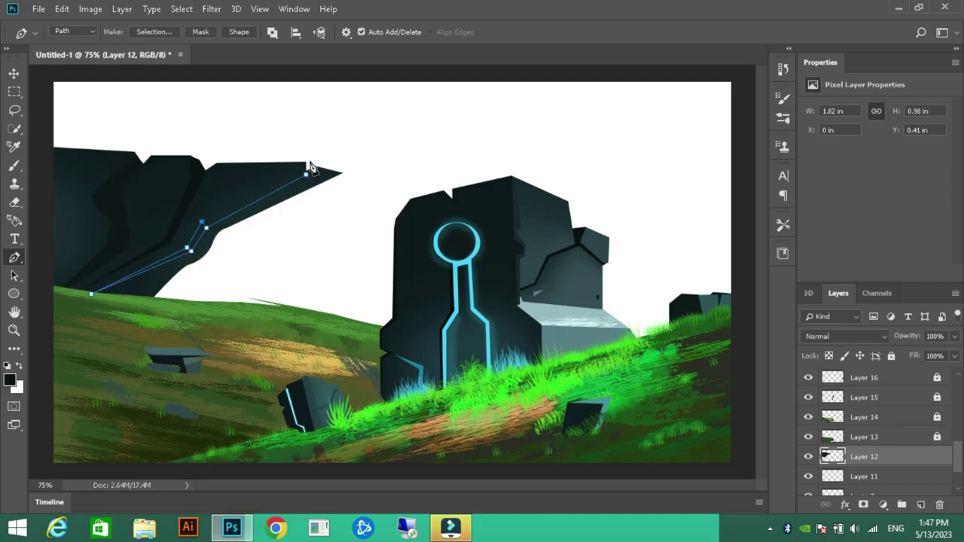
Load the Rock Big textured brush, sample the dark teal rock colour, and set 59% opacity
left_click(13, 110)
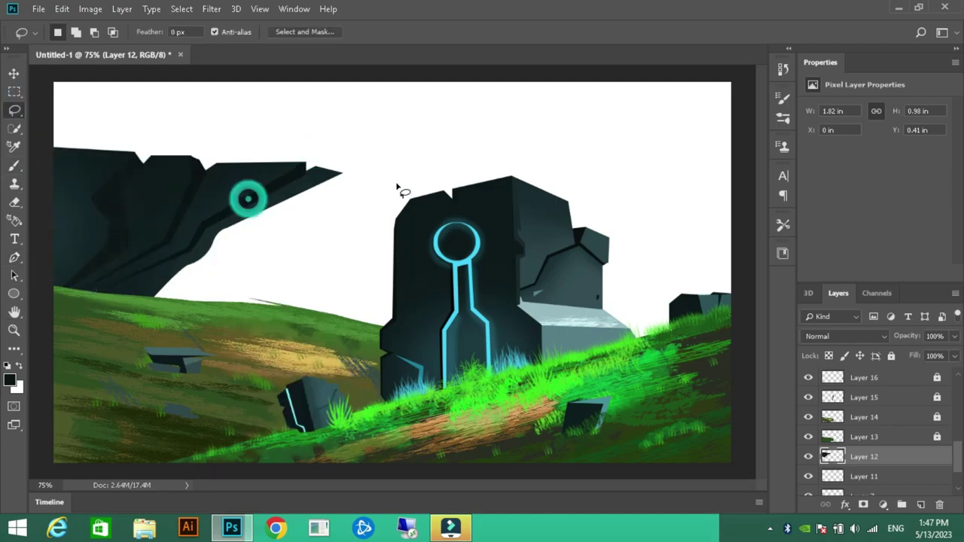
key("b")
left_click(74, 32)
left_click(142, 138)
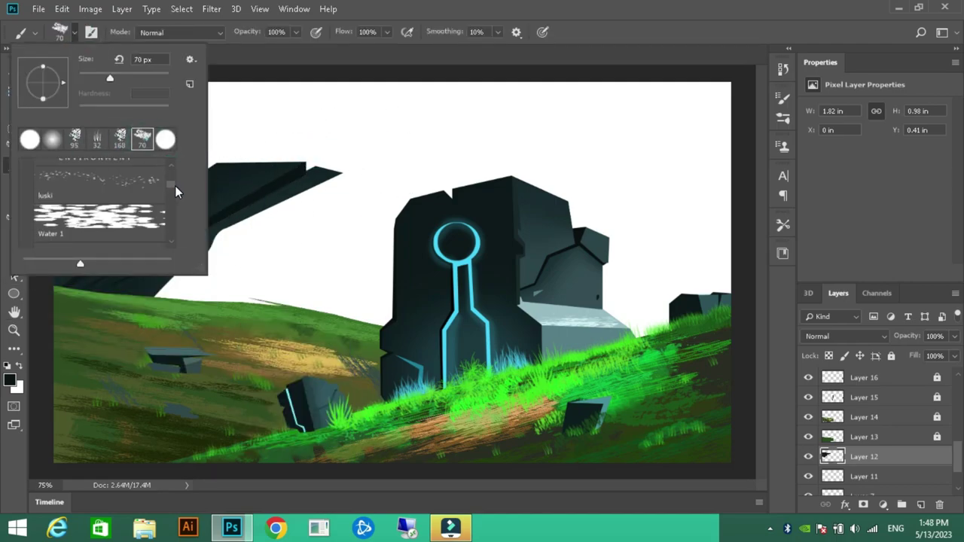
key("Return")
left_click(226, 188, "alt")
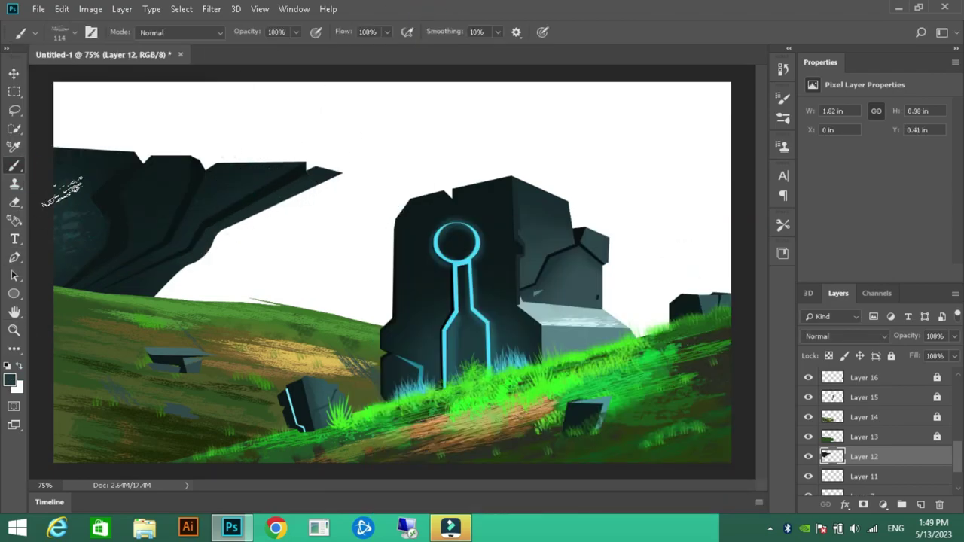
left_click(148, 204)
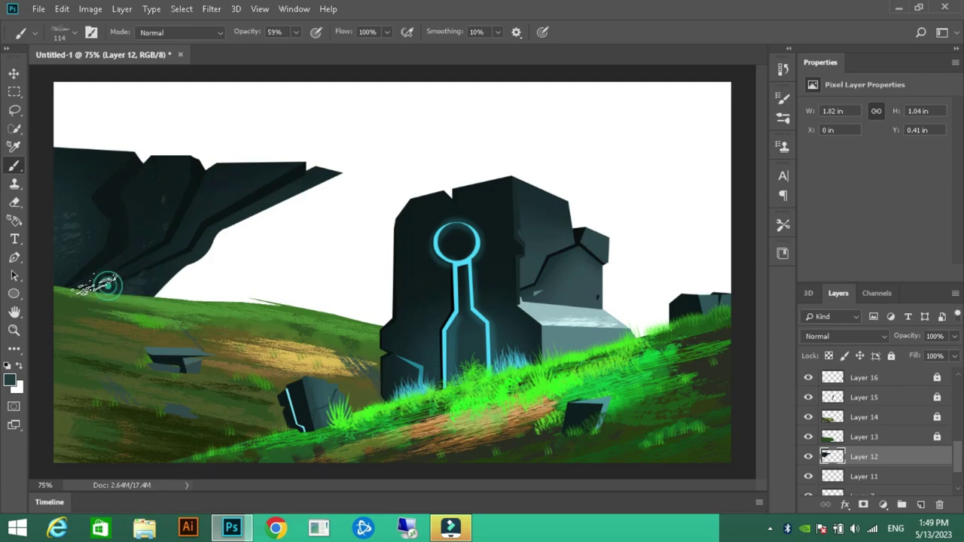
left_click(121, 292, "alt")
On Layer 11, outline a ledge under the overhang and fill it with rock colour
key("v")
left_click(422, 158)
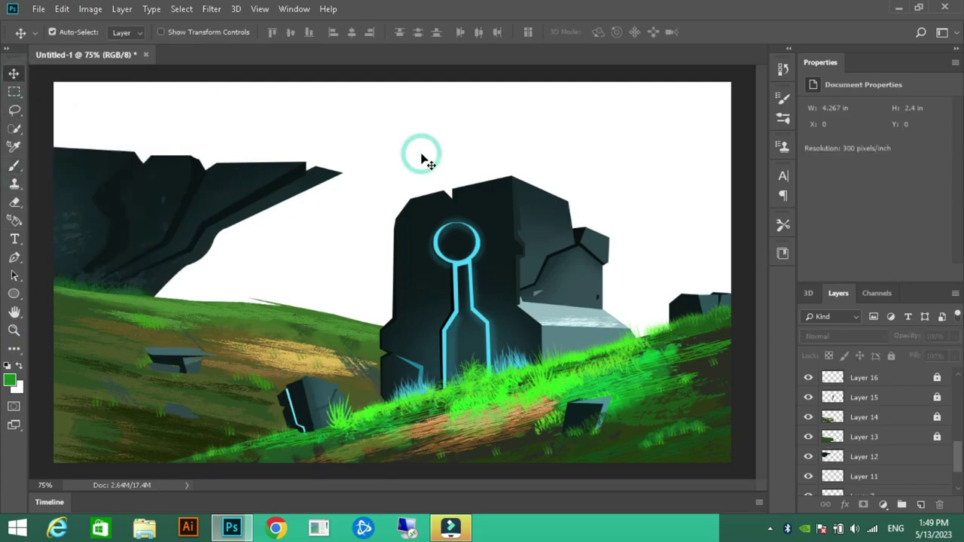
key("p")
left_click(217, 233)
left_click(317, 232)
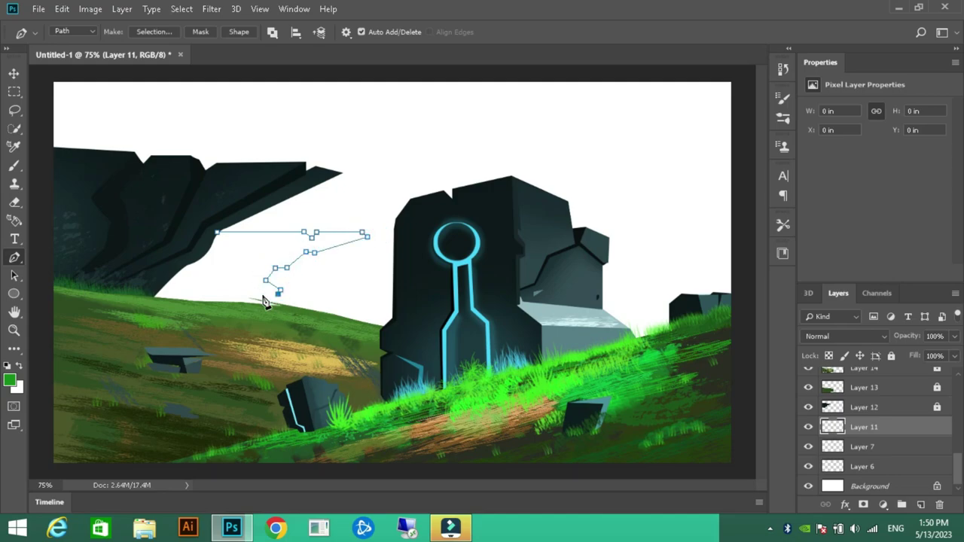
key("ctrl+Return")
key("i")
left_click(226, 236)
key("b")
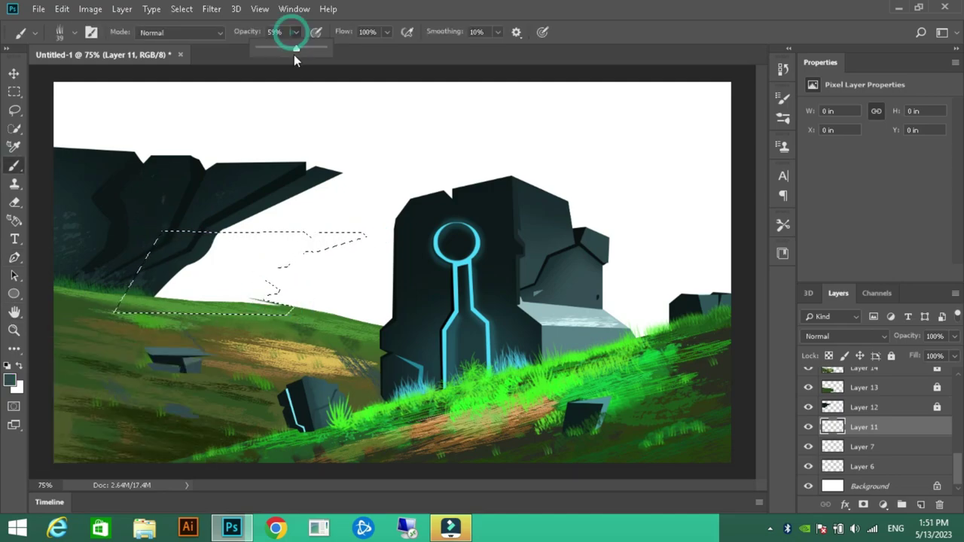
key("alt+BackSpace")
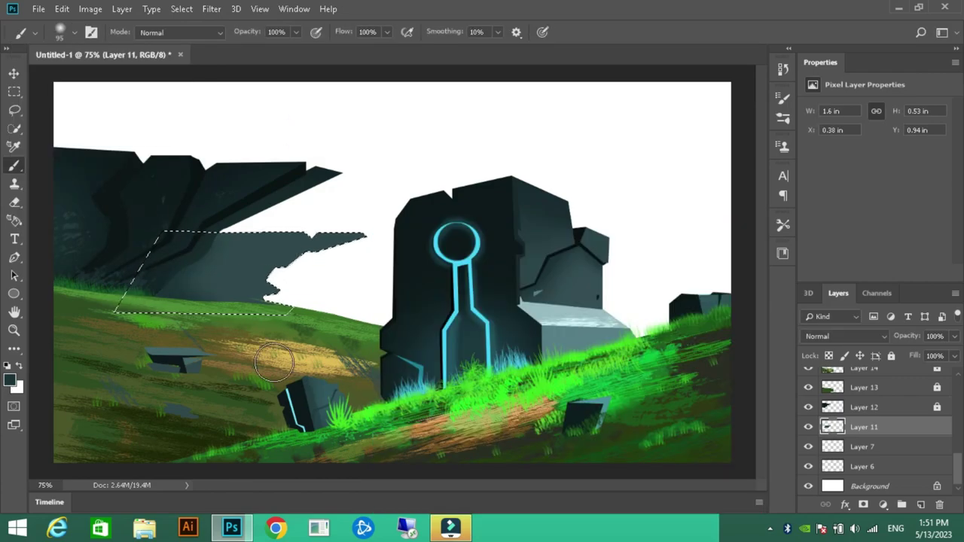
left_click(14, 111)
key("ctrl+d")
Outline crack lines on the ledge and paint them in the sampled dark rock colour
left_click(14, 257)
left_click(183, 302)
left_click(242, 273)
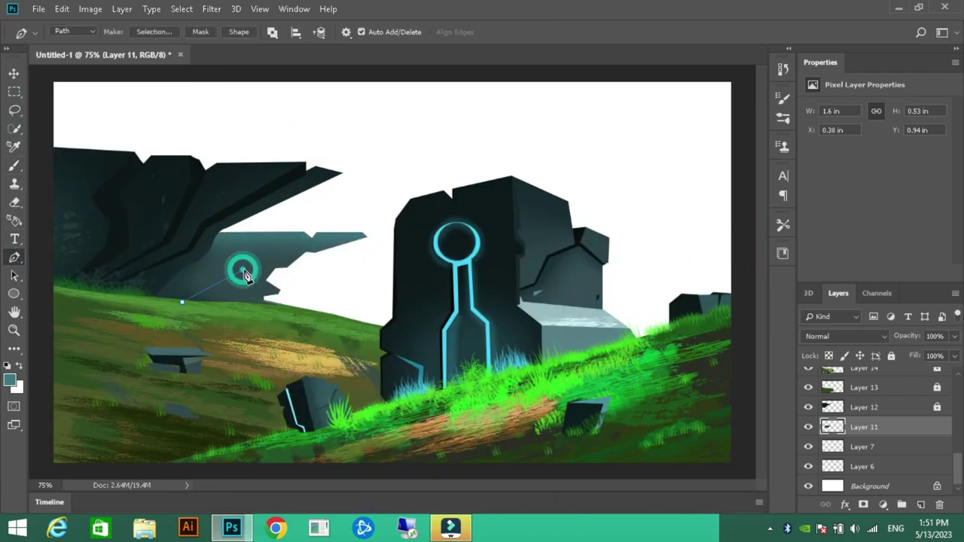
key("ctrl+Return")
key("i")
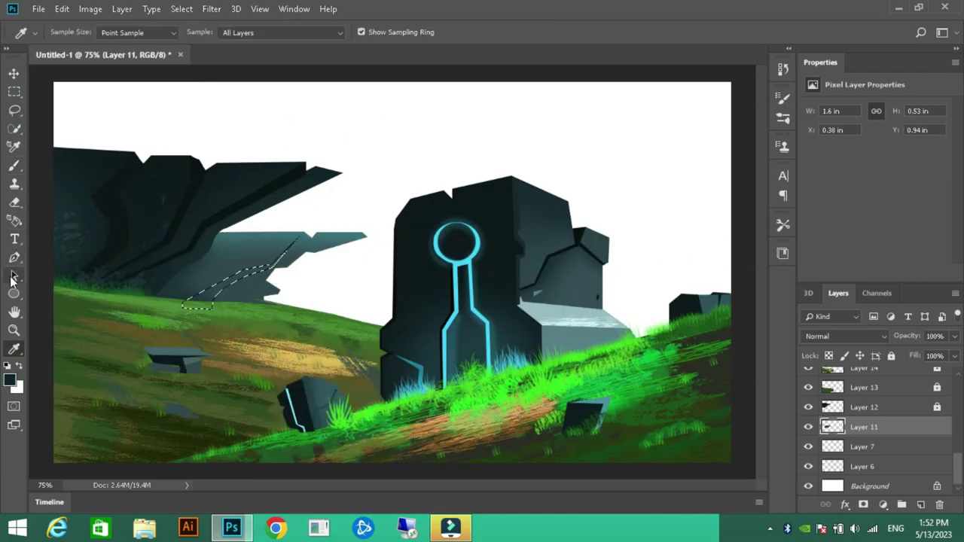
key("b")
right_click(266, 262)
left_click(334, 13)
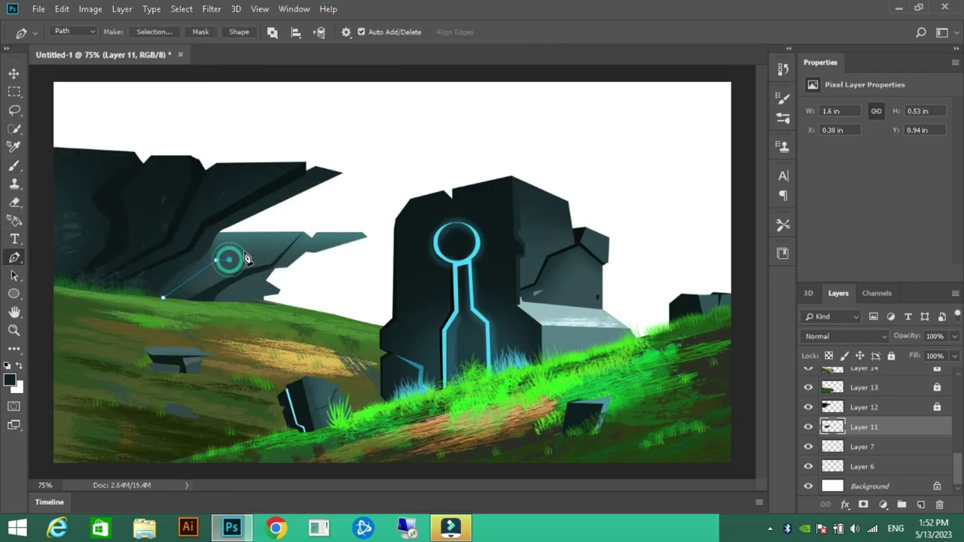
left_click(14, 202)
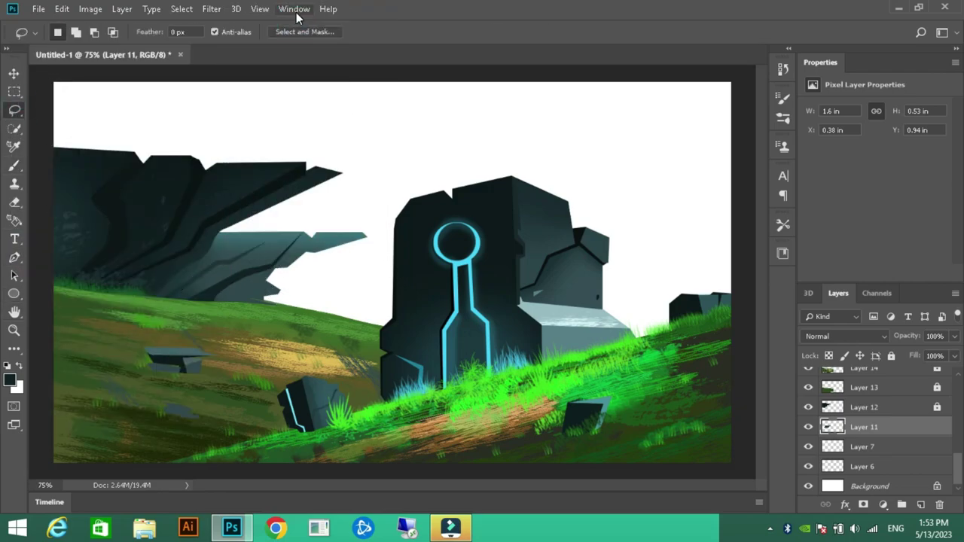
left_click(14, 257)
key("alt+bracketleft")
left_click(367, 239)
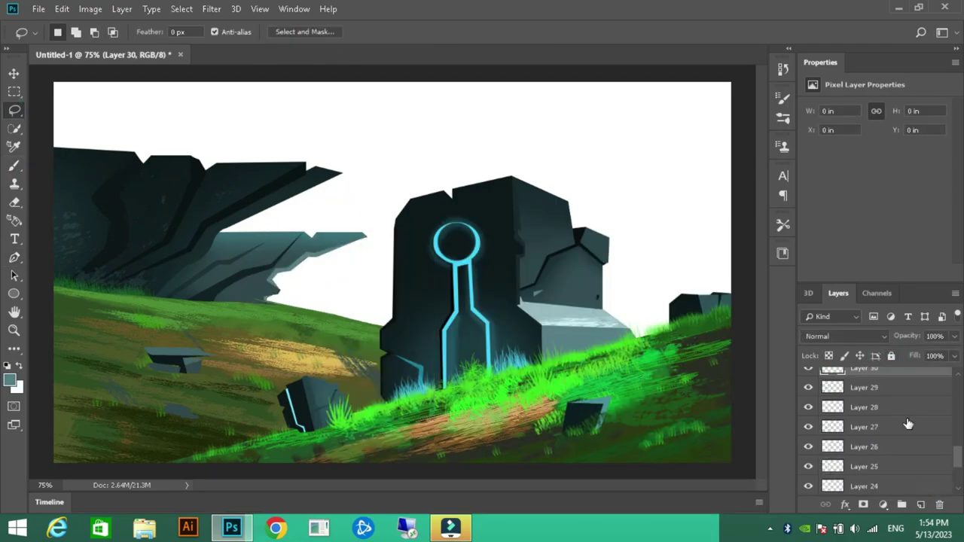
Pick a cloud-shaped brush from the brush presets
left_click(16, 259)
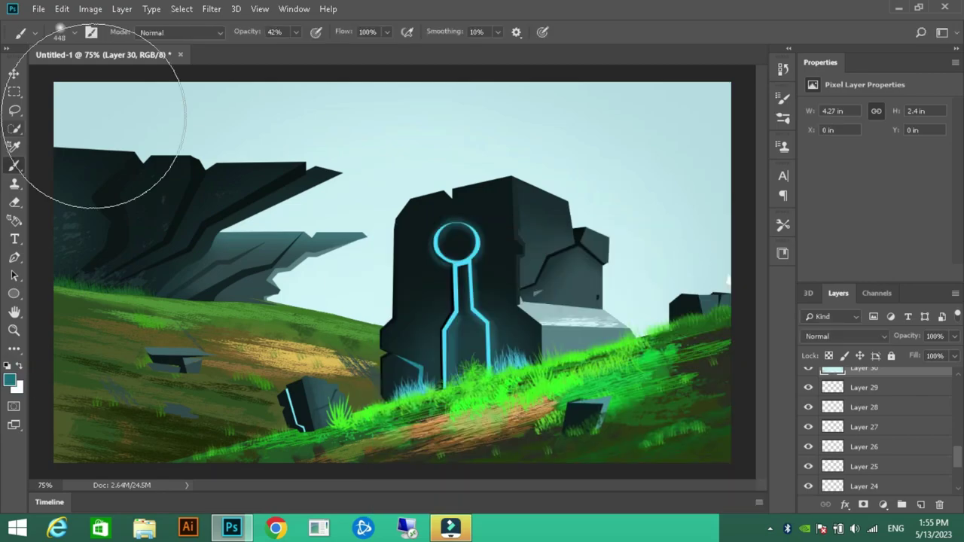
left_click(74, 32)
scroll(170, 183, "down", 3)
scroll(177, 205, "down", 3)
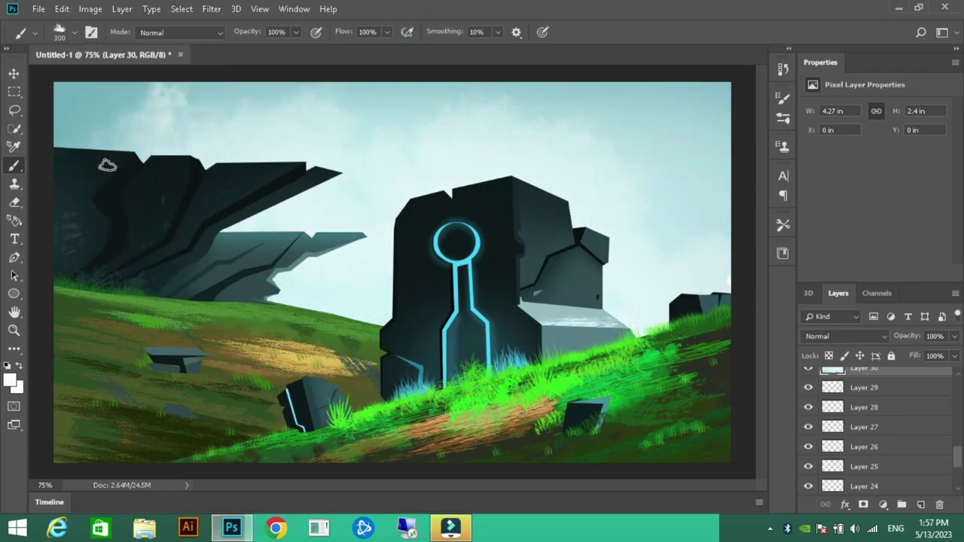
left_click(74, 31)
left_click(172, 242)
left_click(173, 243)
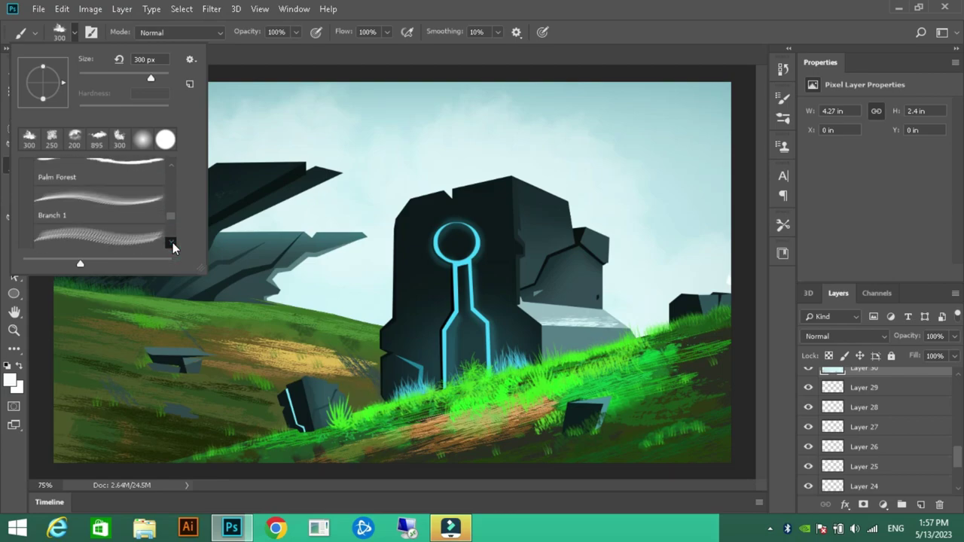
Lasso a cloud area above the left rock and brighten clouds inside it
key("l")
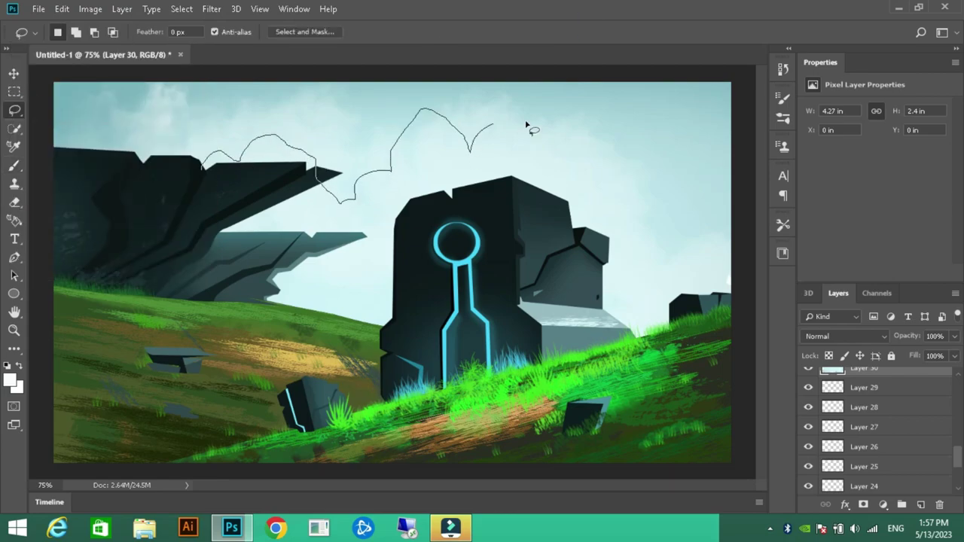
left_click_drag(210, 190, 210, 190)
key("b")
left_click_drag(430, 161, 565, 151)
key("ctrl+d")
Lasso cloud shapes along the lower ledge and around the monolith, painting lighter clouds
key("l")
left_click_drag(275, 292, 339, 251)
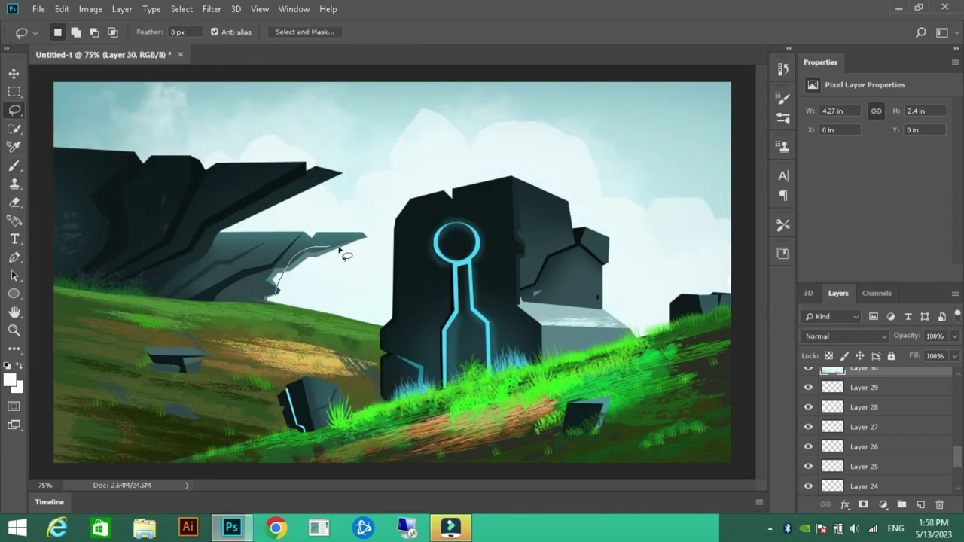
left_click_drag(270, 316, 264, 322)
key("b")
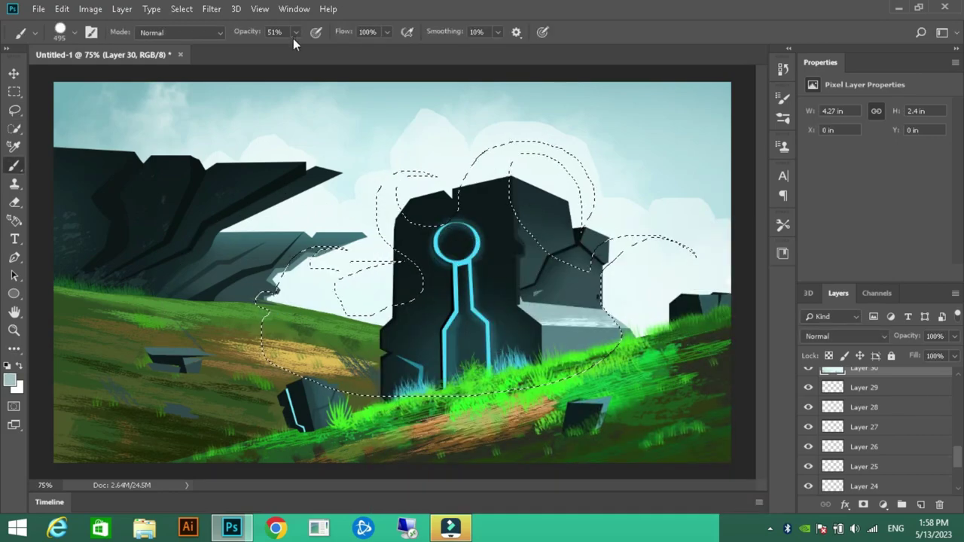
left_click_drag(483, 189, 572, 173)
key("l")
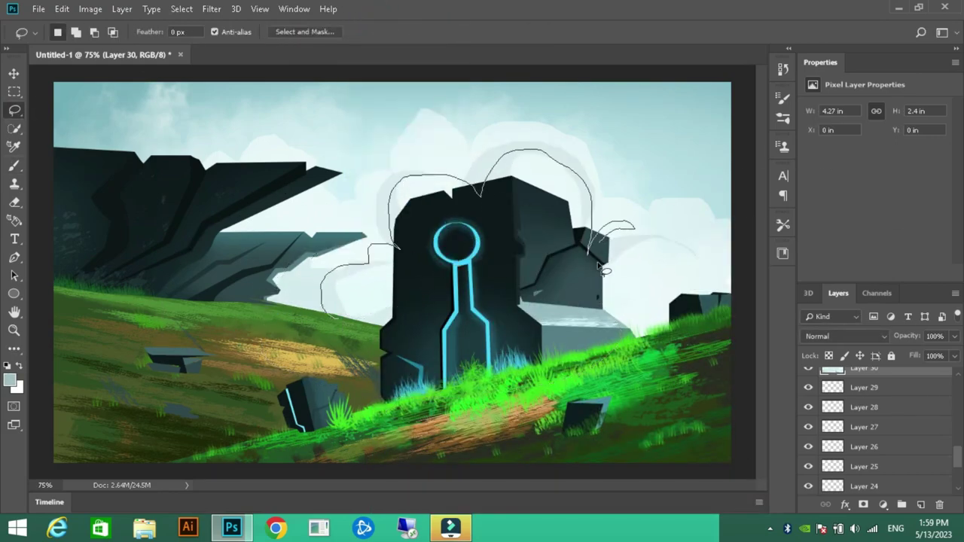
Paint bright white clouds behind the monolith
left_click(10, 380)
left_click(709, 259)
key("b")
left_click_drag(452, 169, 378, 181)
key("ctrl+d")
Make Layer 10 the painting layer and pick a new brush preset
key("l")
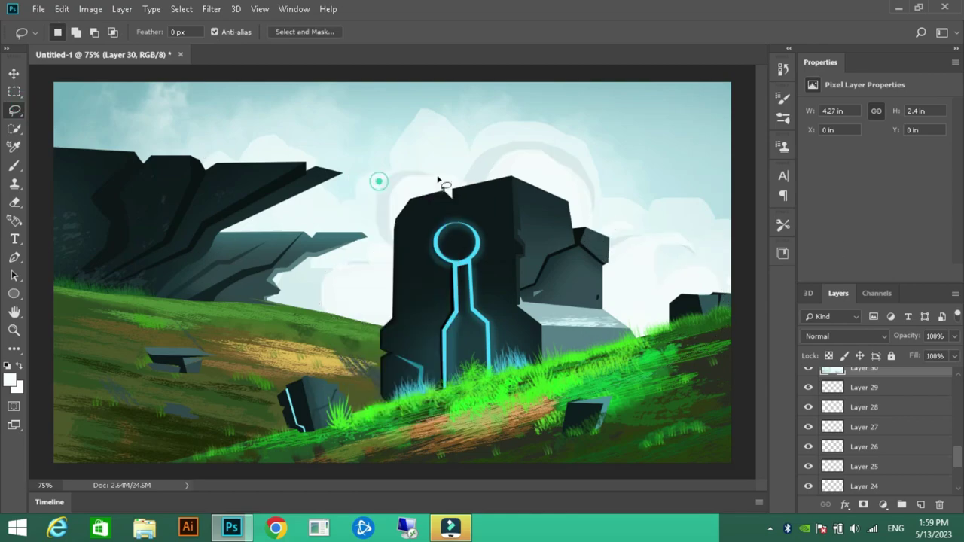
left_click(867, 369)
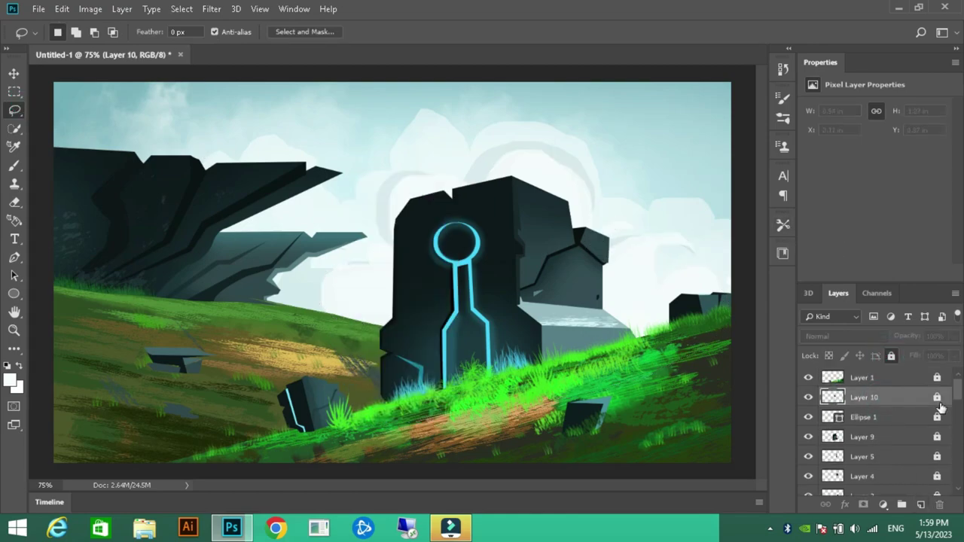
key("b")
left_click(58, 32)
left_click(90, 226)
key("Return")
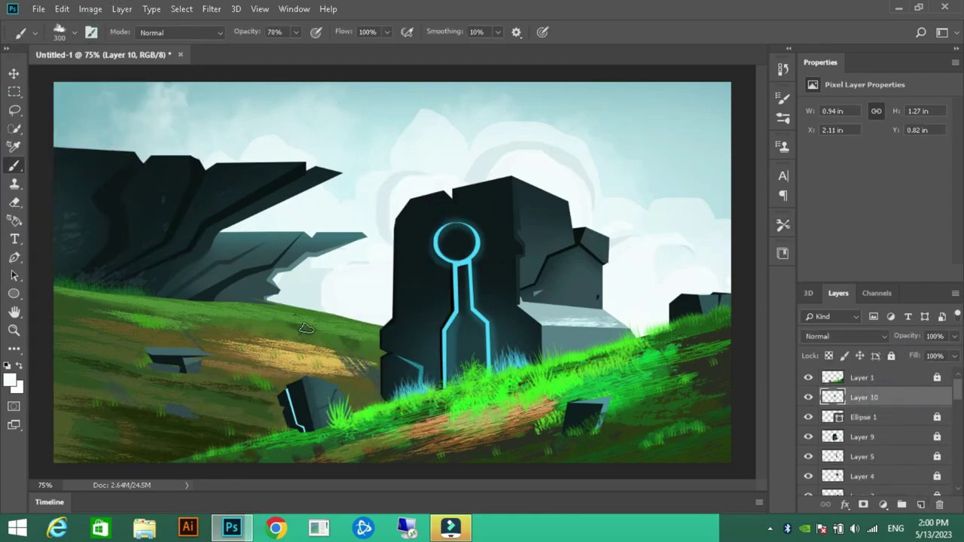
Paint hazy mist over the lower-left ground with a soft cloud brush at 26% opacity, size 300
left_click(59, 32)
left_click(171, 236)
left_click(82, 461)
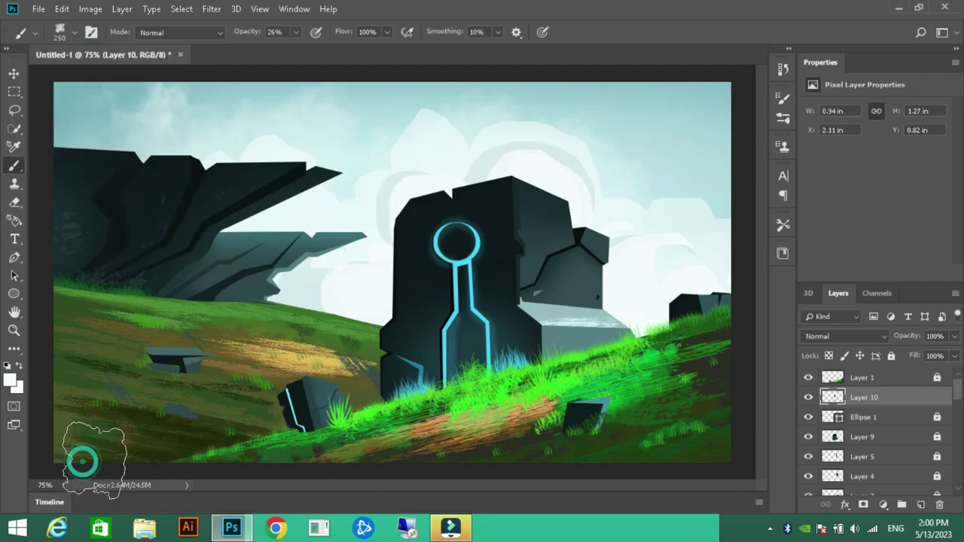
left_click_drag(72, 472, 384, 431)
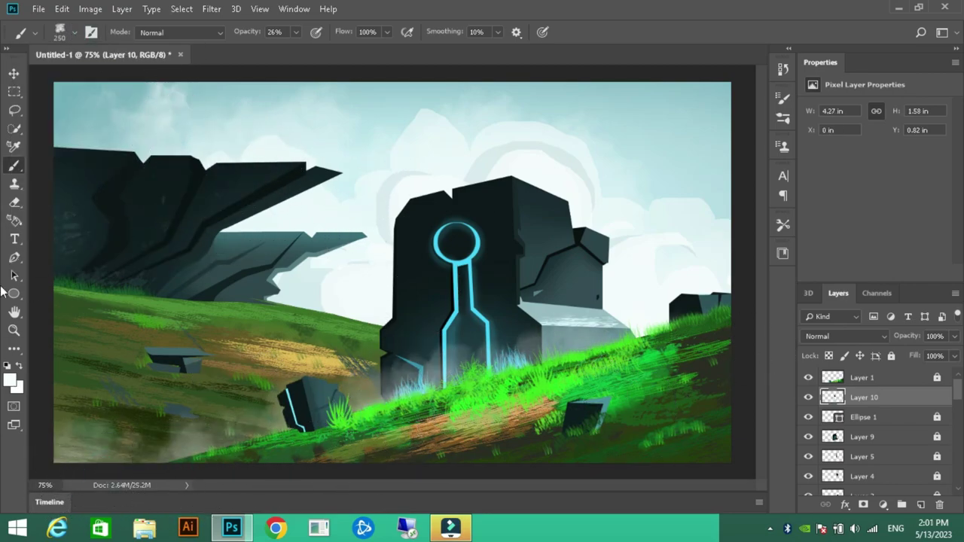
key("bracketright")
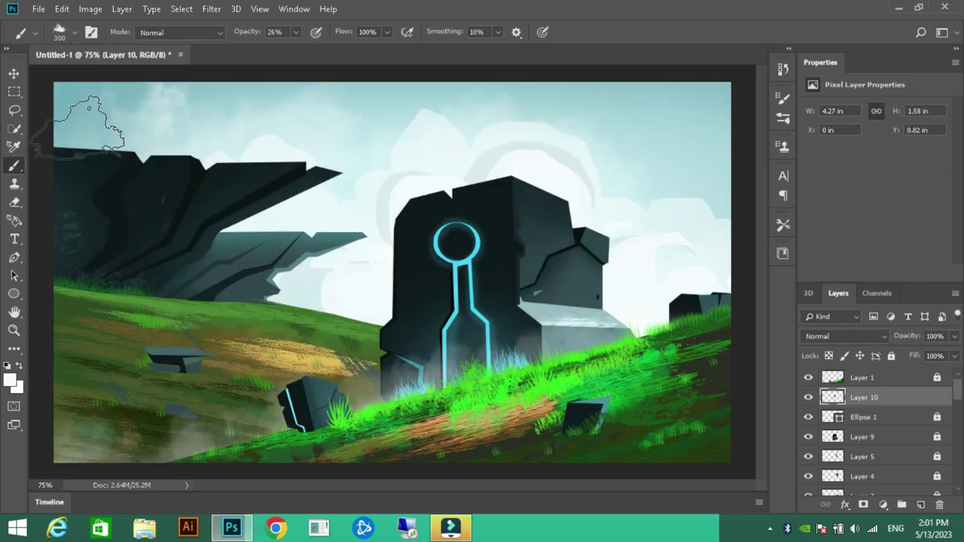
left_click_drag(89, 125, 301, 188)
left_click(74, 31)
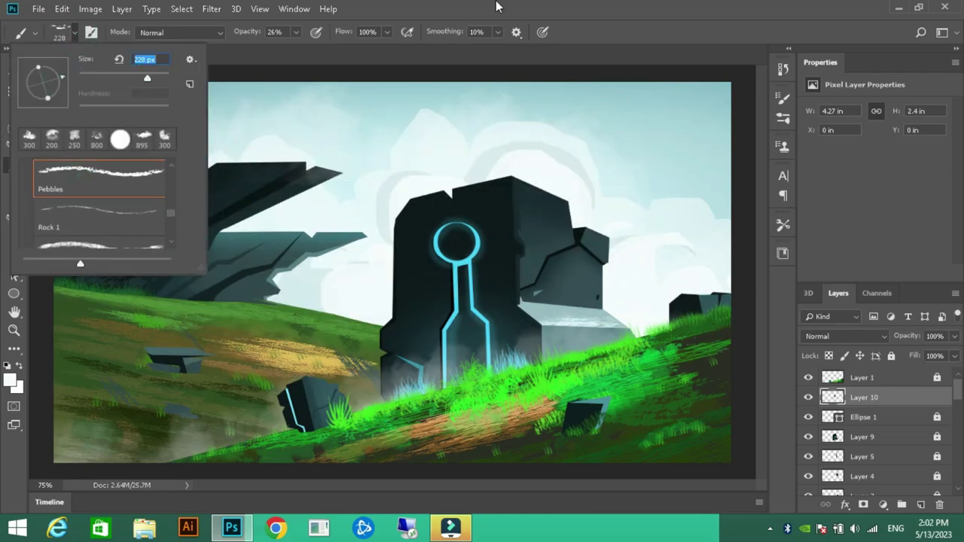
left_click(523, 404, "alt")
key("alt+bracketright")
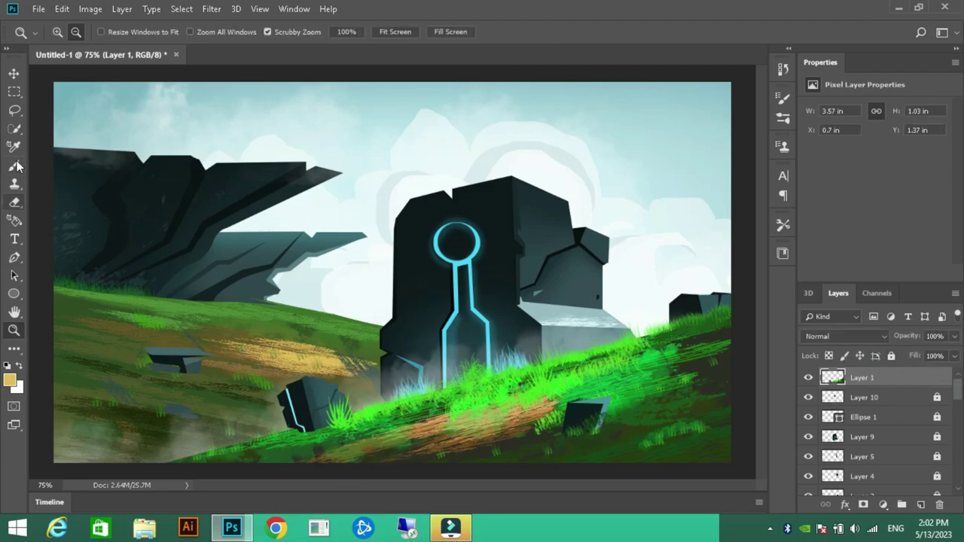
Paint tan strokes along the left dirt path with a smaller textured brush
key("bracketleft")
left_click(74, 31)
left_click_drag(204, 332, 271, 350)
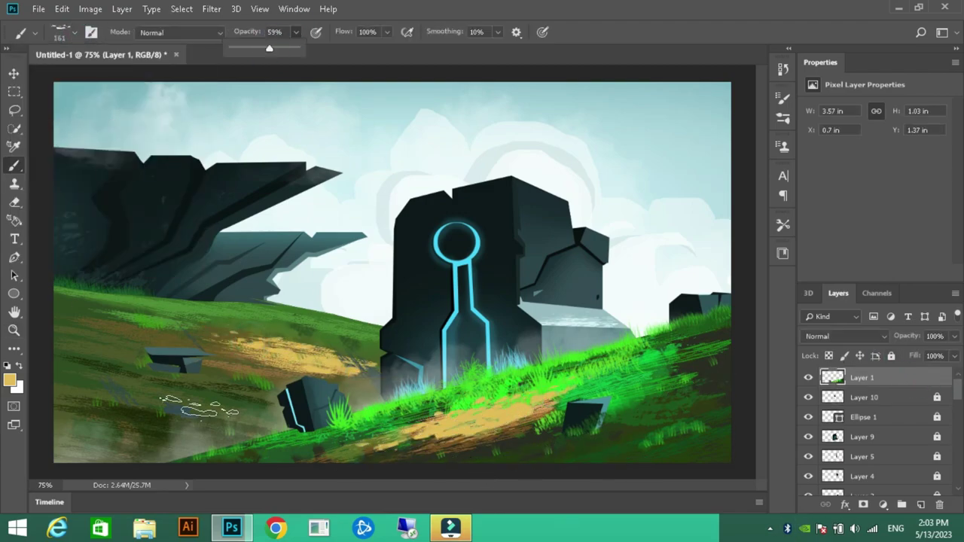
left_click(9, 380)
left_click(505, 368)
left_click(706, 259)
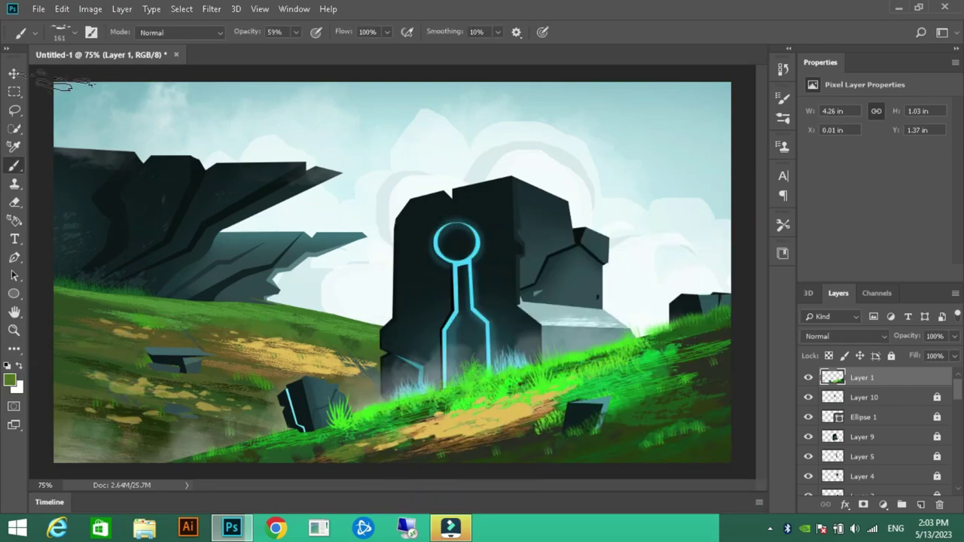
Set the foreground colour to bright pink and pick the Flowers brush
left_click(74, 32)
scroll(171, 242, "down", 5)
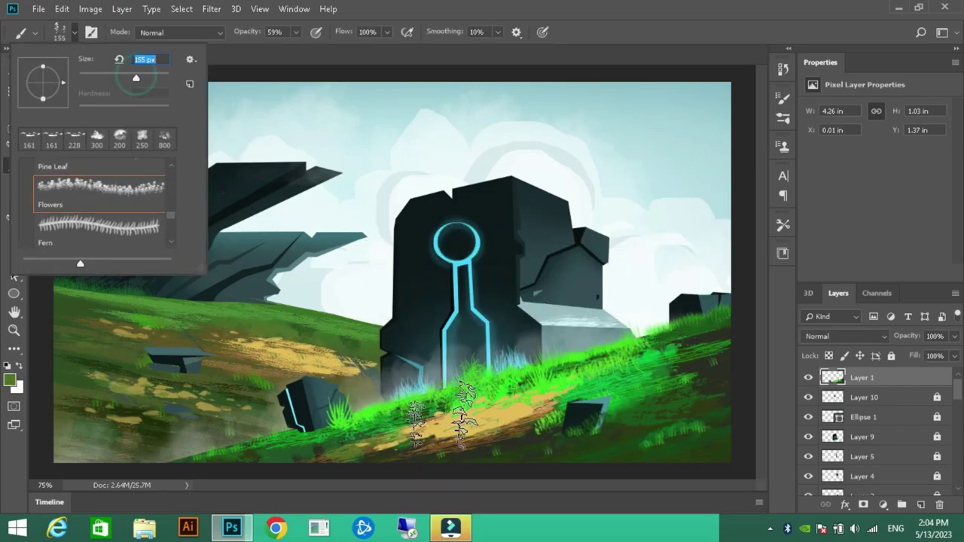
left_click(9, 381)
left_click(581, 283)
left_click(527, 270)
left_click(707, 260)
left_click(74, 32)
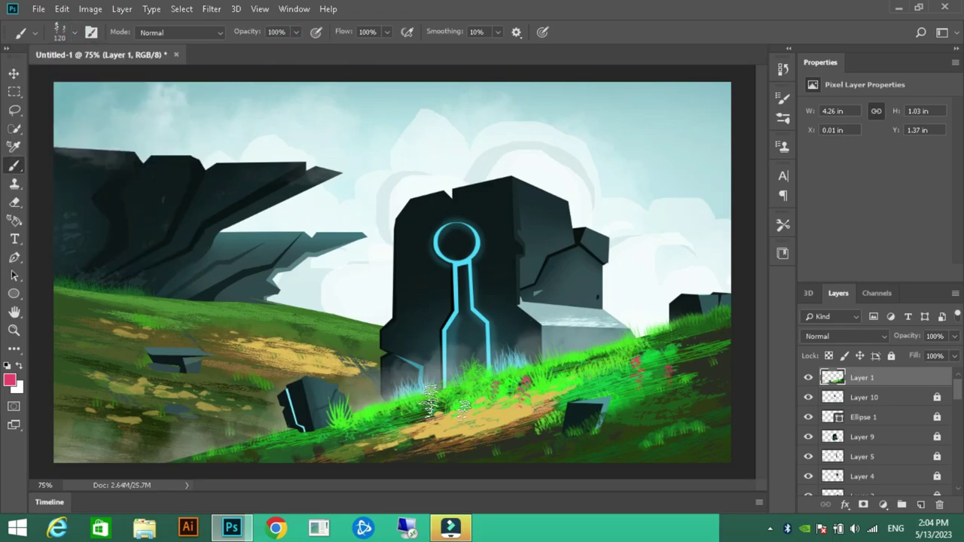
Try a pink upper-right canopy and bottom-edge bushes with the cloud brush, undoing both
left_click(74, 32)
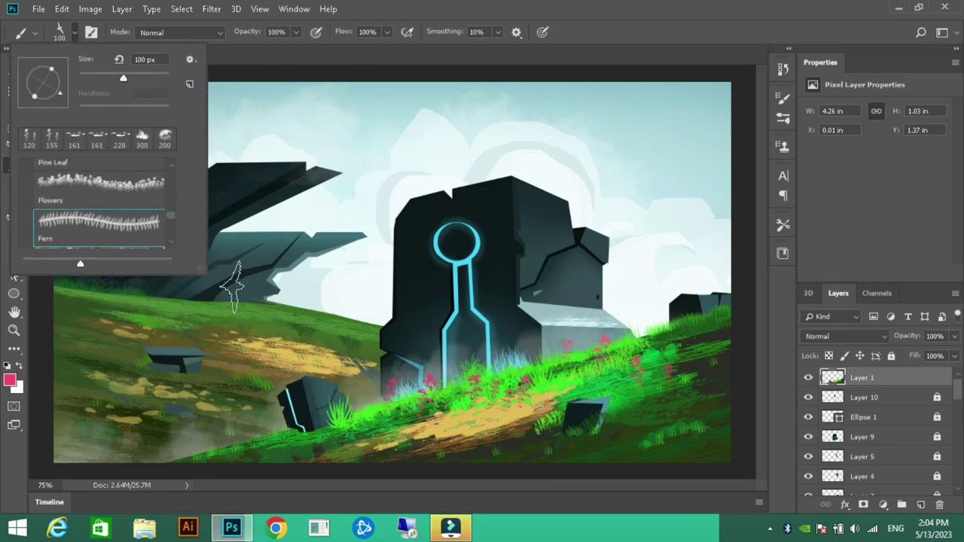
left_click(74, 31)
double_click(173, 241)
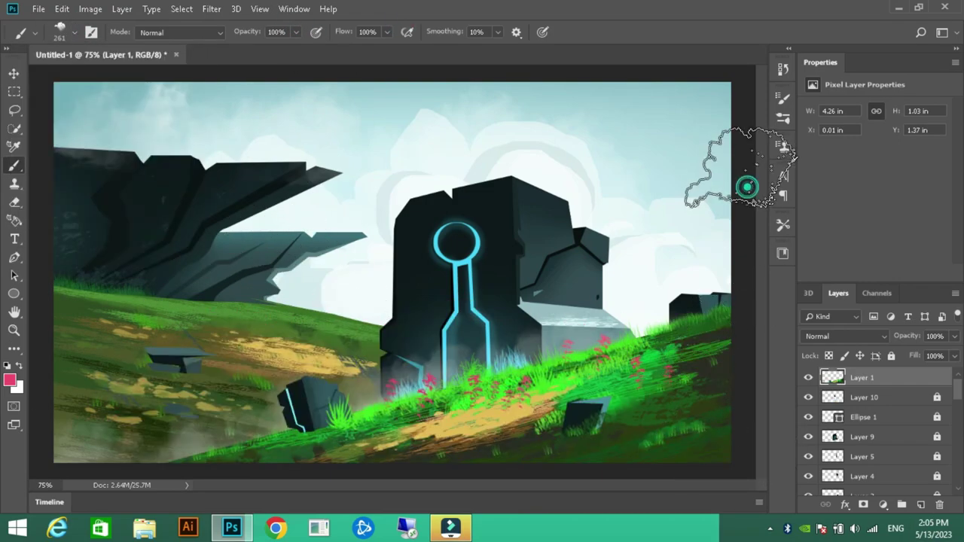
left_click_drag(689, 161, 788, 203)
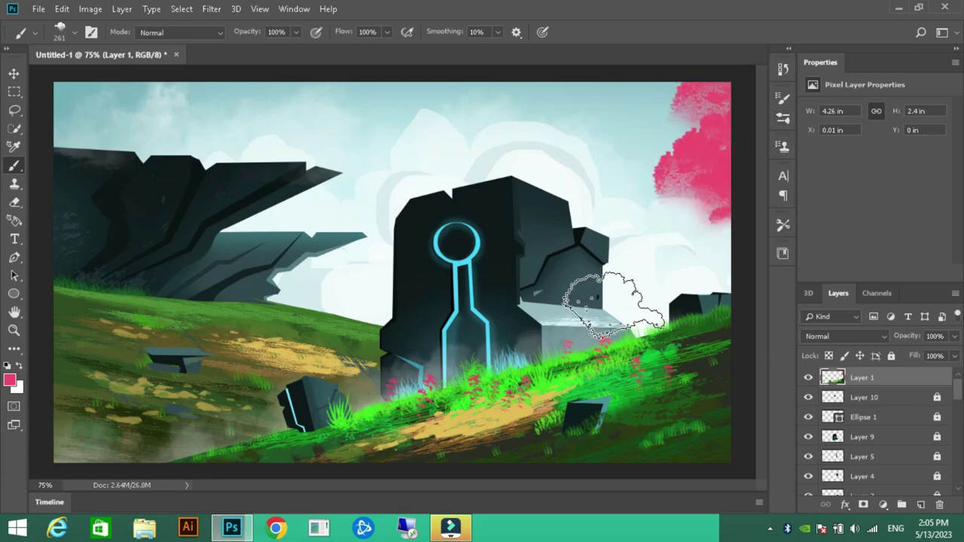
key("ctrl+z")
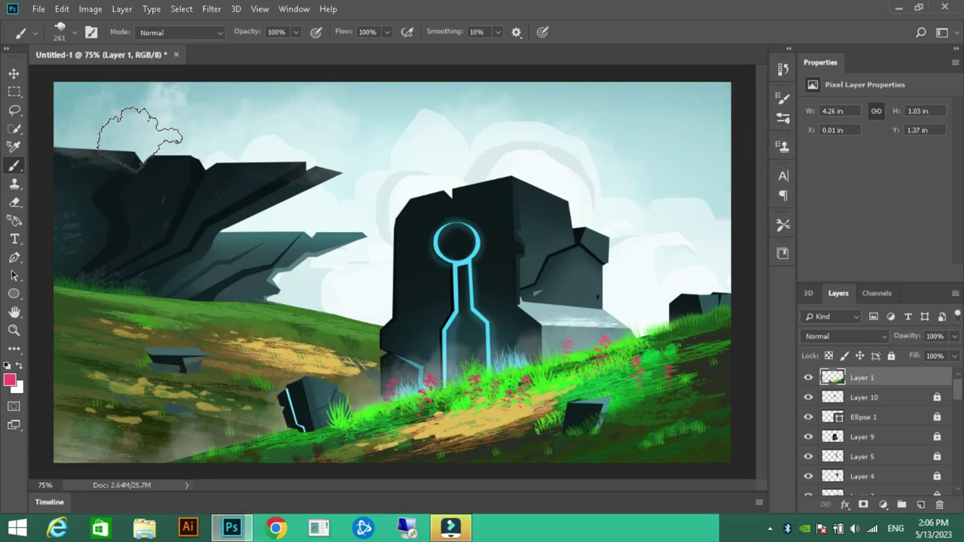
left_click_drag(91, 422, 602, 445)
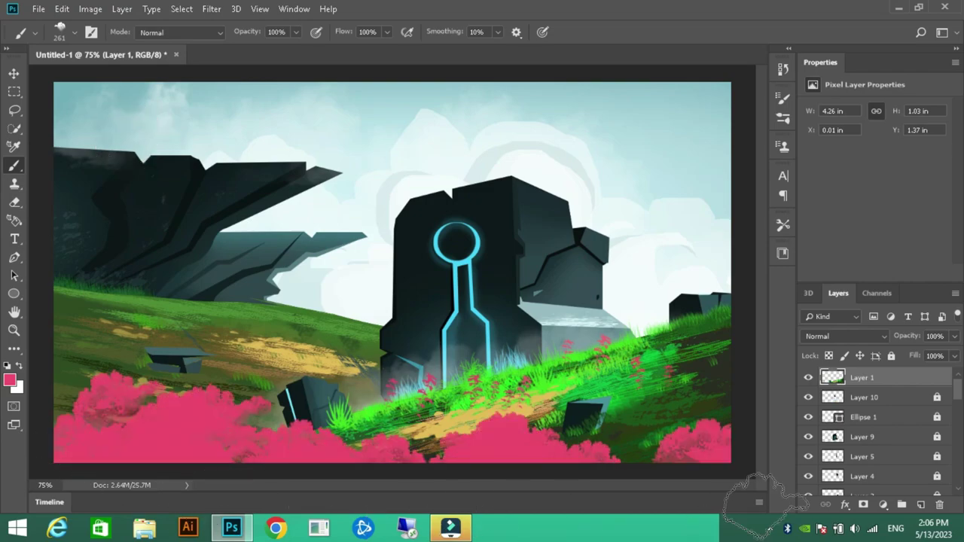
key("ctrl+z")
On a new layer, stamp a Rays brush sun-ray burst in the upper-right sky
right_click(65, 437)
scroll(891, 413, "down", 5)
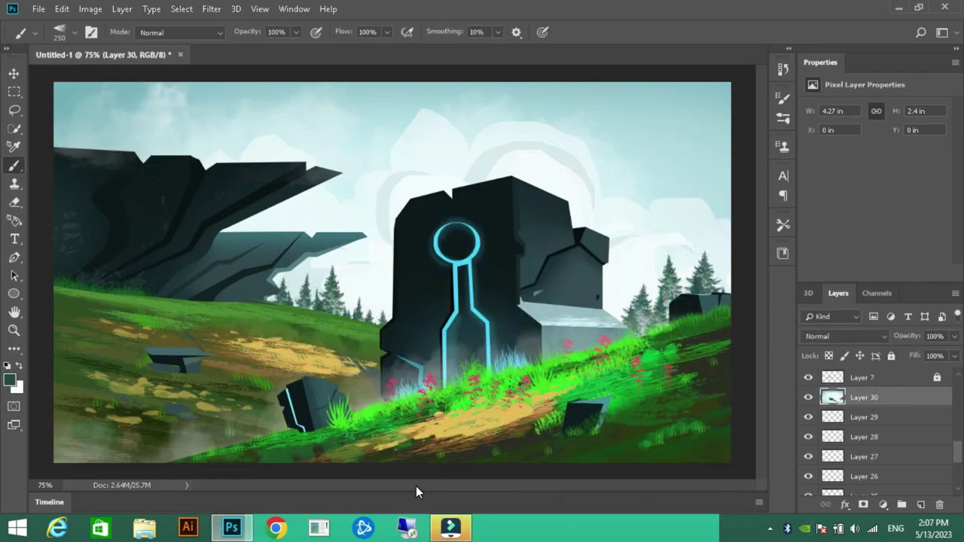
key("ctrl+shift+alt+n")
left_click(74, 32)
scroll(172, 243, "down", 5)
scroll(172, 243, "down", 5)
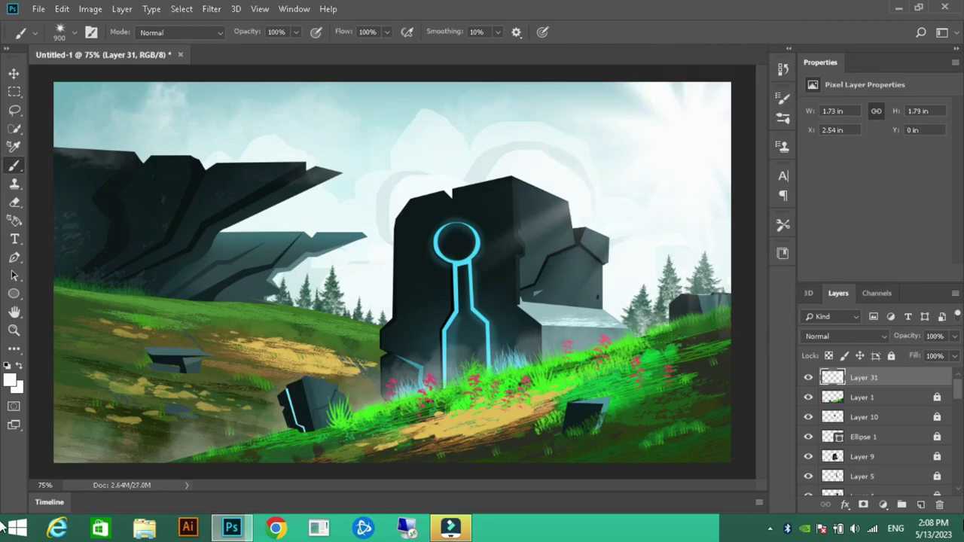
left_click(74, 32)
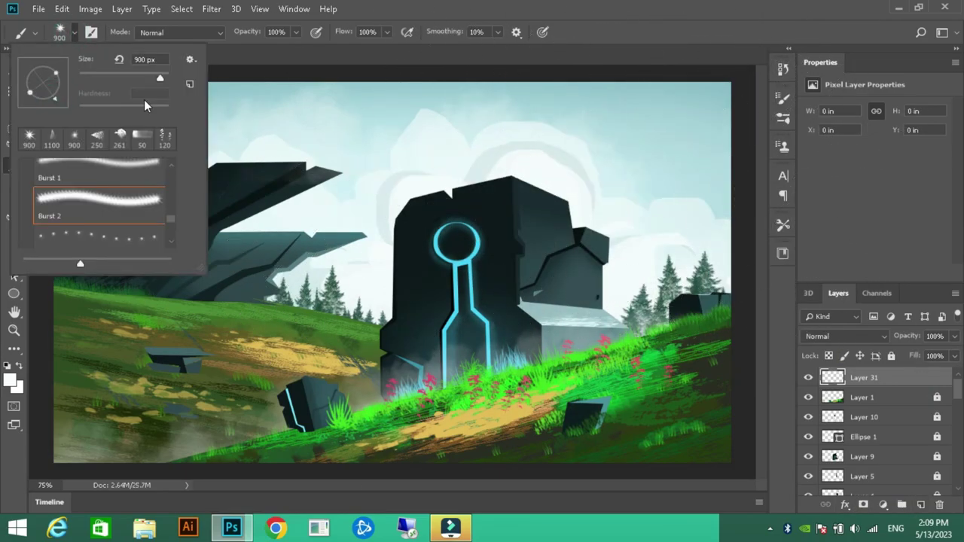
key("Return")
left_click(728, 112)
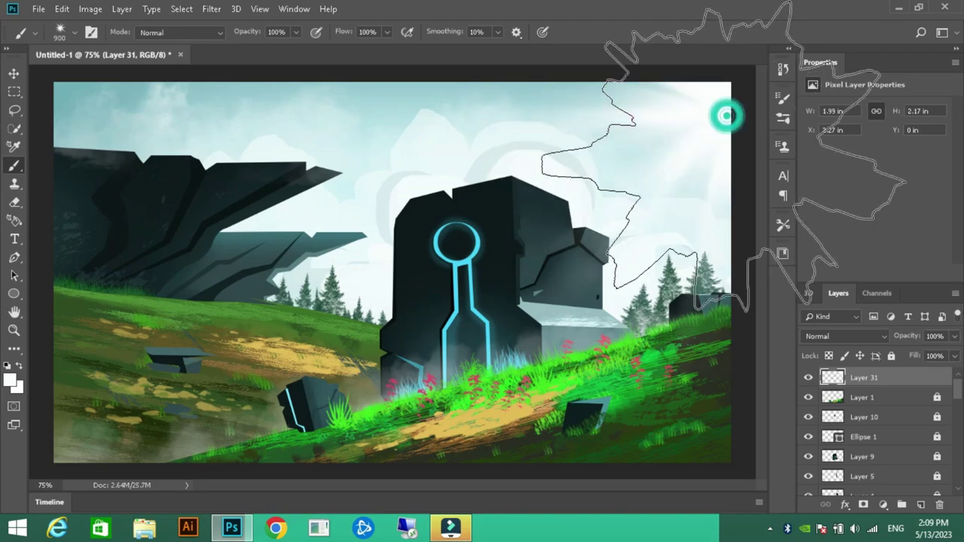
Switch back to an 80 px soft round brush
left_click(74, 31)
key("Return")
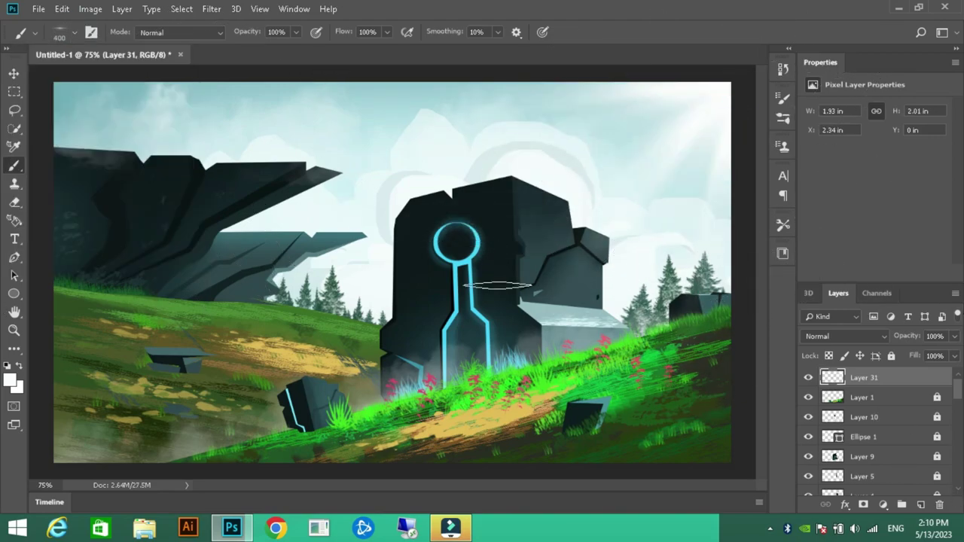
left_click(76, 33)
key("Return")
left_click(60, 32)
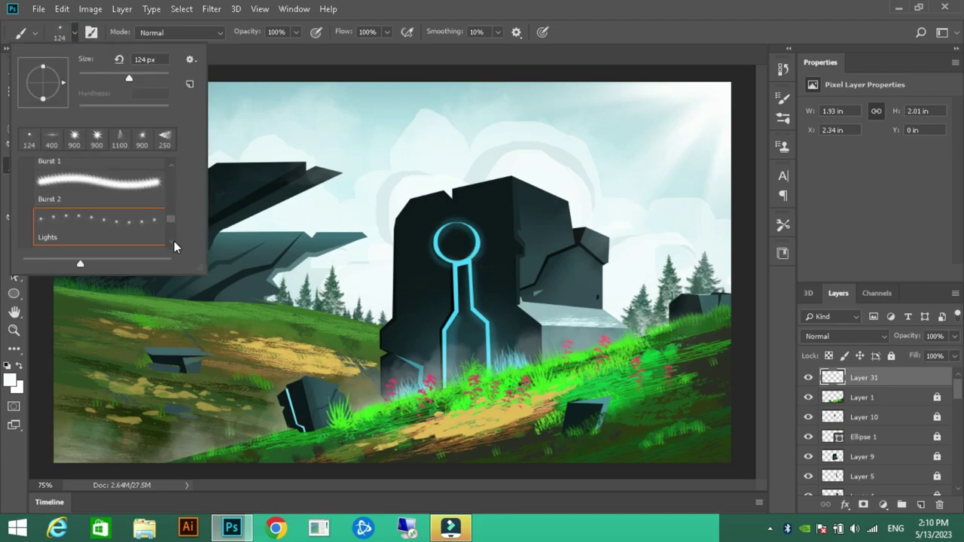
left_click(551, 219)
left_click(74, 31)
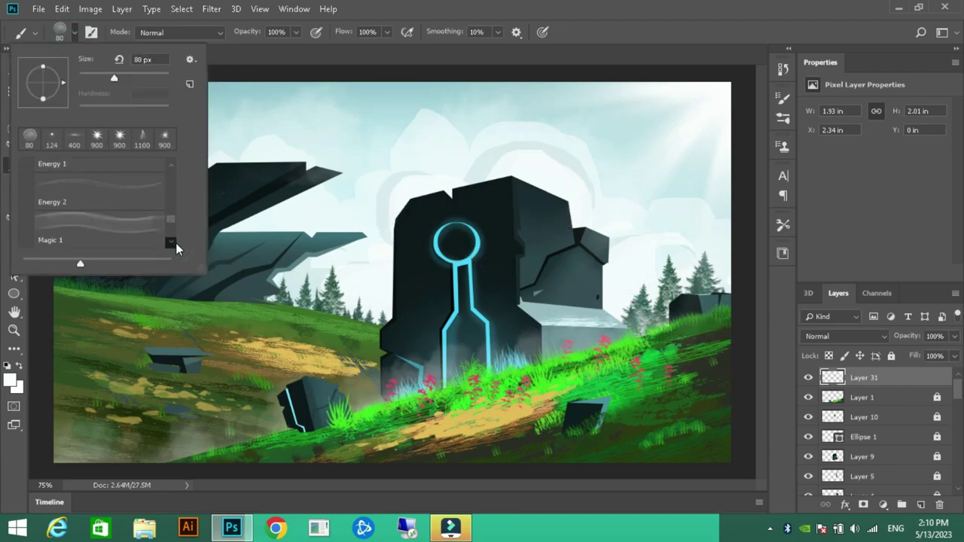
Set the foreground colour to pink and choose a speckle brush for scattered flowers
key("Return")
left_click(9, 379)
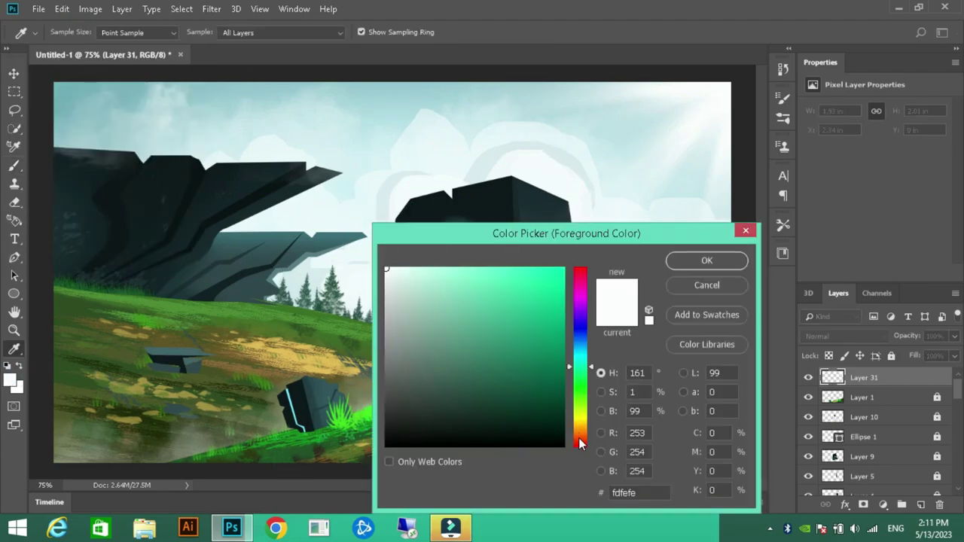
left_click(714, 256)
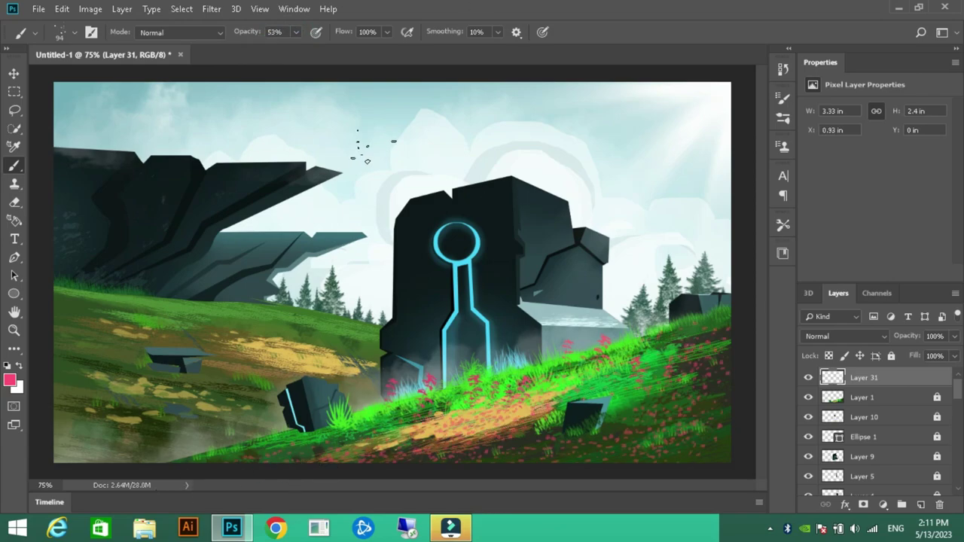
left_click(74, 32)
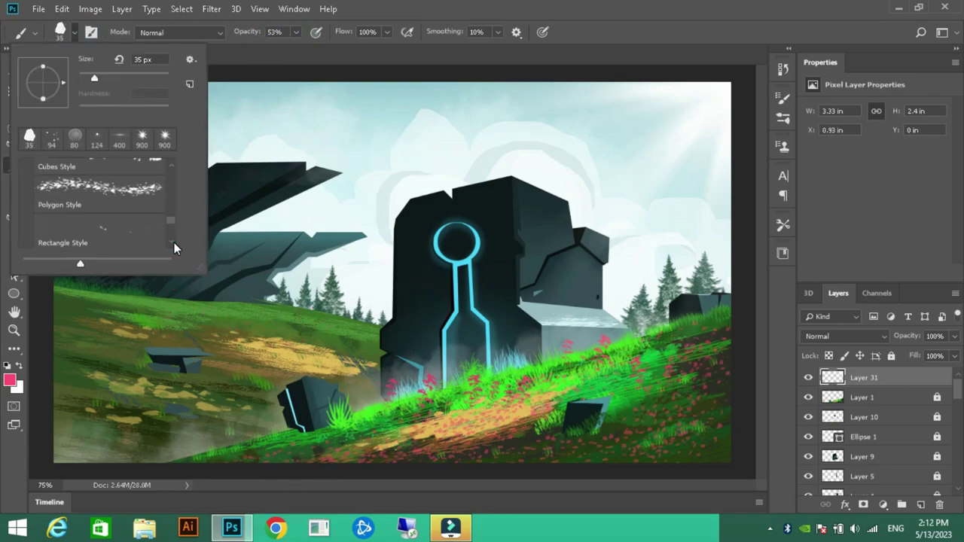
left_click(119, 169)
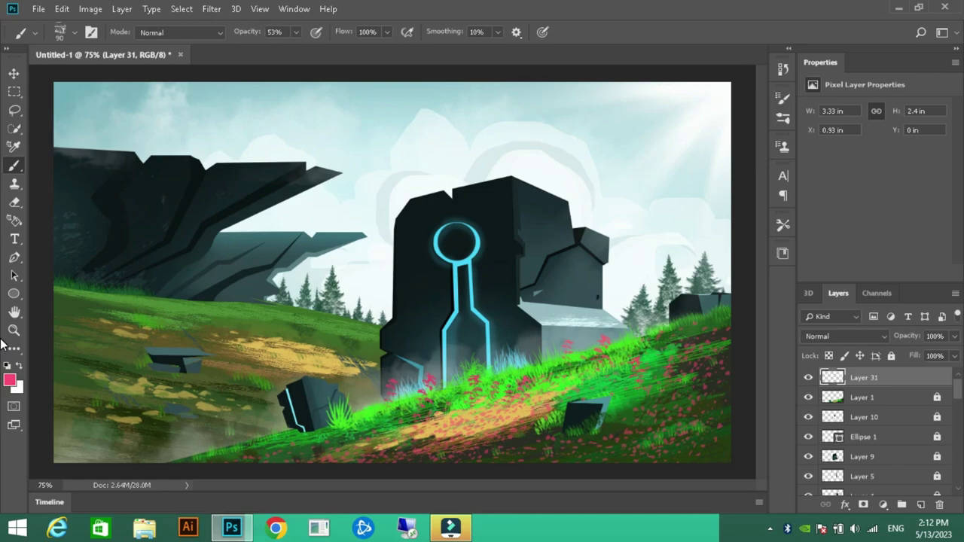
left_click(14, 257)
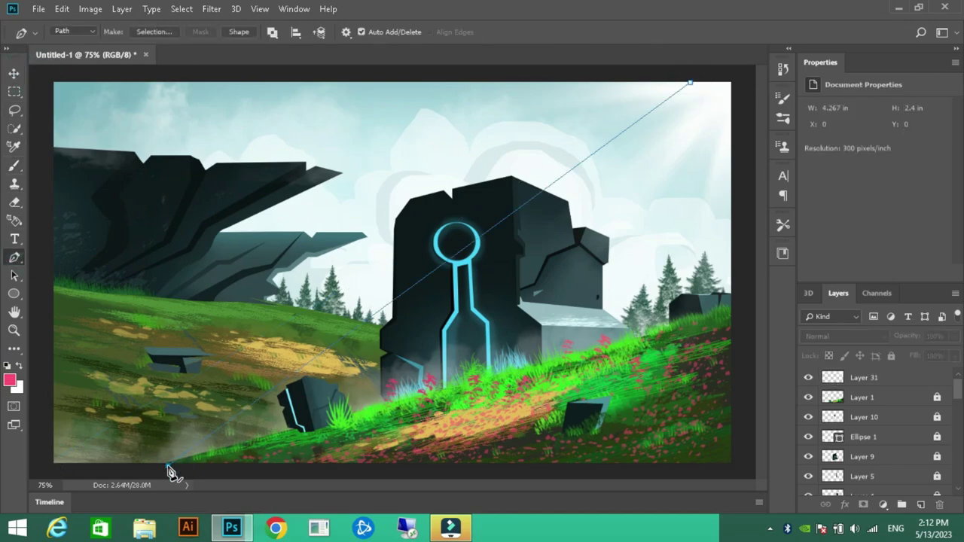
Open Brightness/Contrast on Layer 31, then close it without applying
left_click(864, 377)
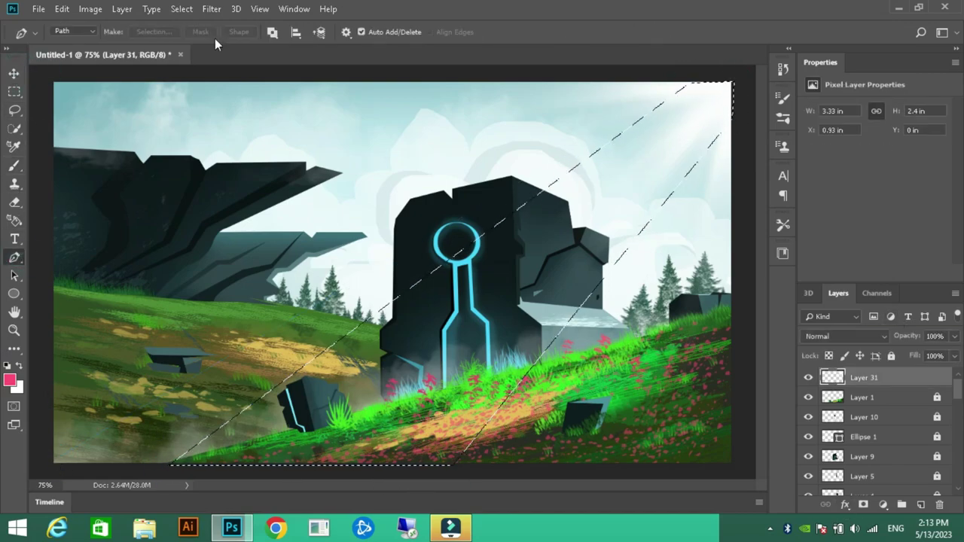
left_click(90, 8)
left_click(264, 40)
left_click(817, 167)
Raise Layer 1's brightness to 60 inside the beam selection
left_click(862, 397)
left_click(90, 9)
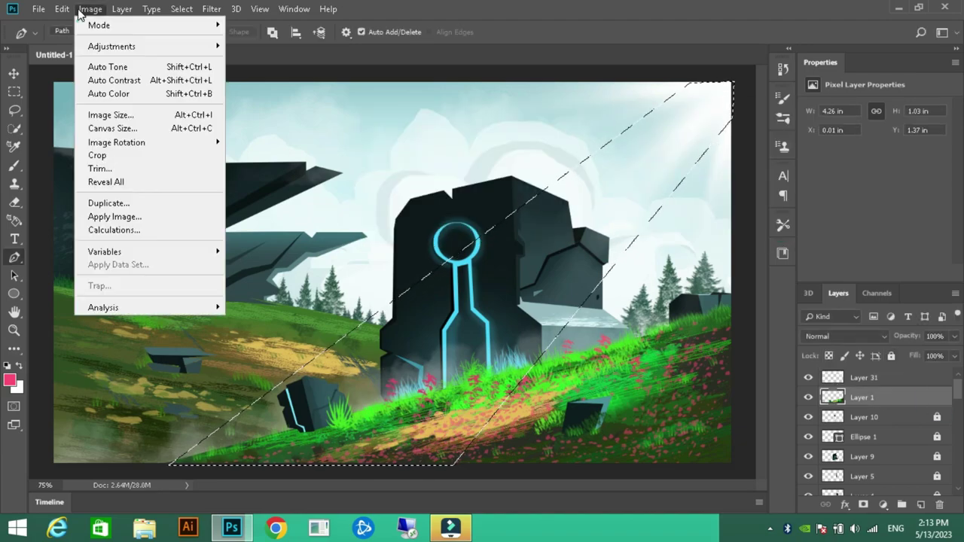
left_click(263, 41)
left_click_drag(705, 149, 735, 154)
key("Escape")
scroll(874, 422, "down", 2)
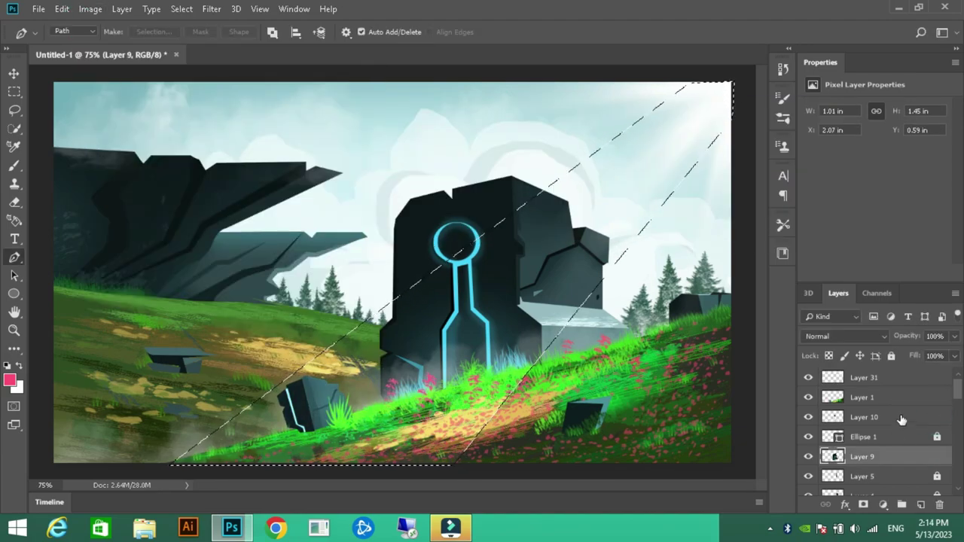
Apply the same brightness boost inside the beam on Layers 4, 3 and 2
left_click(862, 417)
left_click(264, 41)
key("Escape")
left_click(862, 437)
left_click(254, 46)
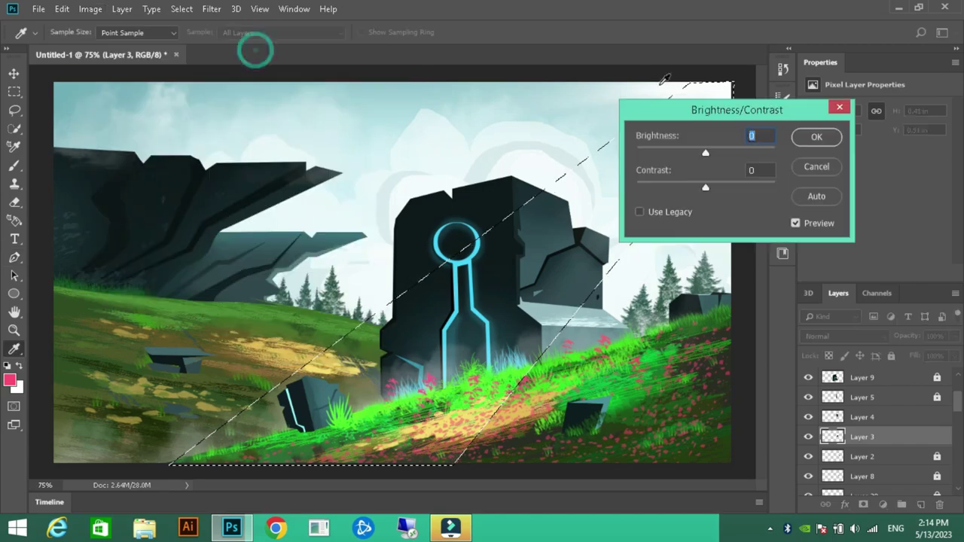
key("Escape")
left_click(816, 457)
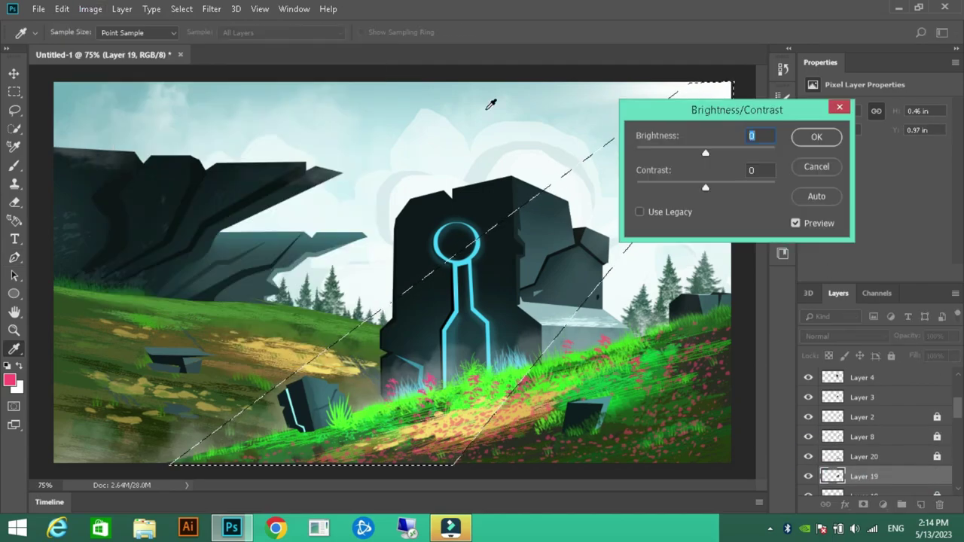